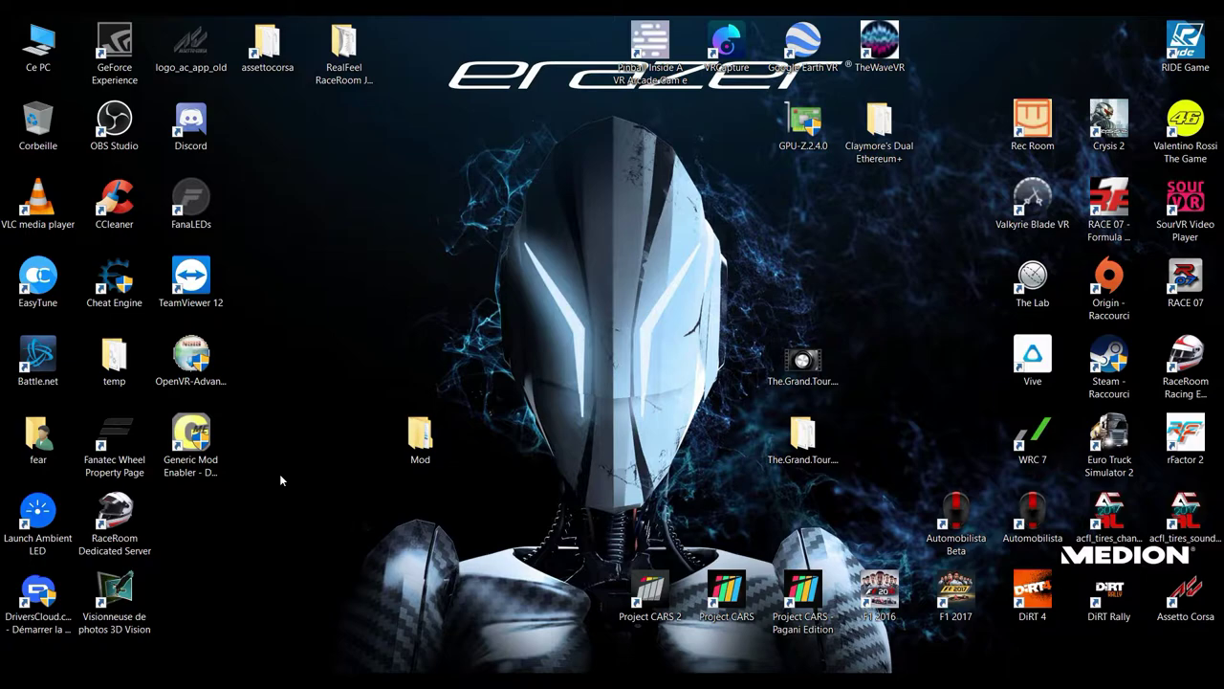
- Extract the lignieres, mosaik, proTyres_1.4.2_all and McLaren MP4-22 archives in Mod\AC into separate folders
{"action": "double_click", "coordinate": [416, 438]}
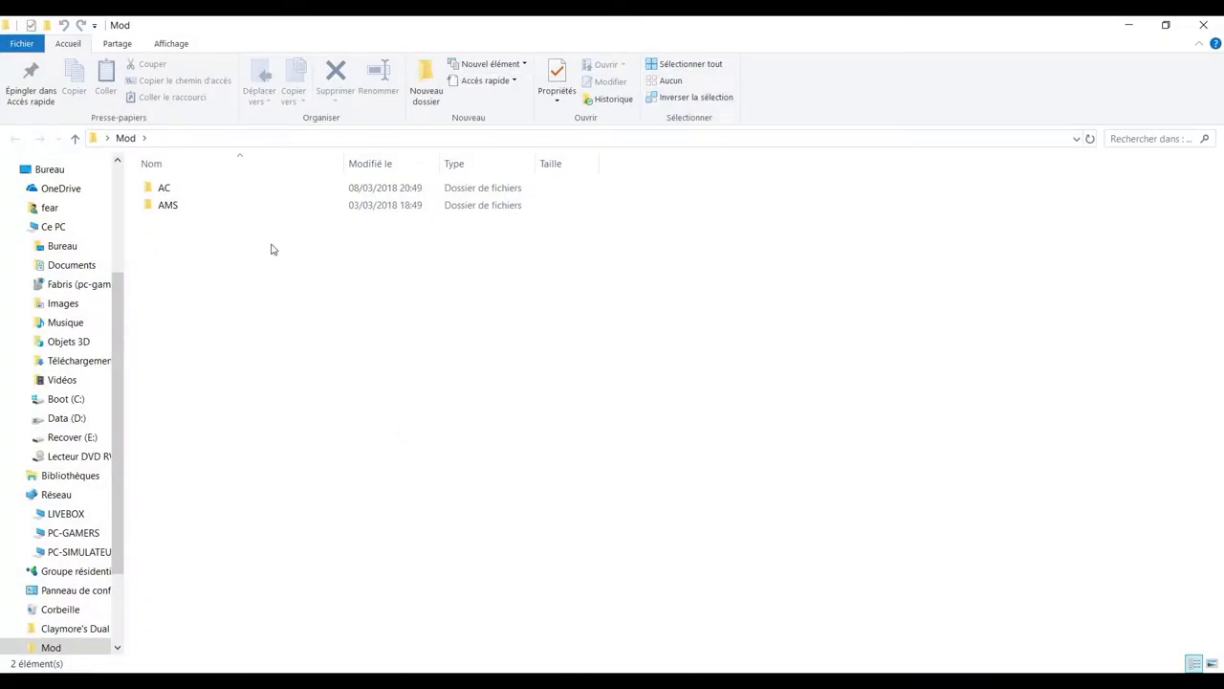
{"action": "double_click", "coordinate": [167, 190]}
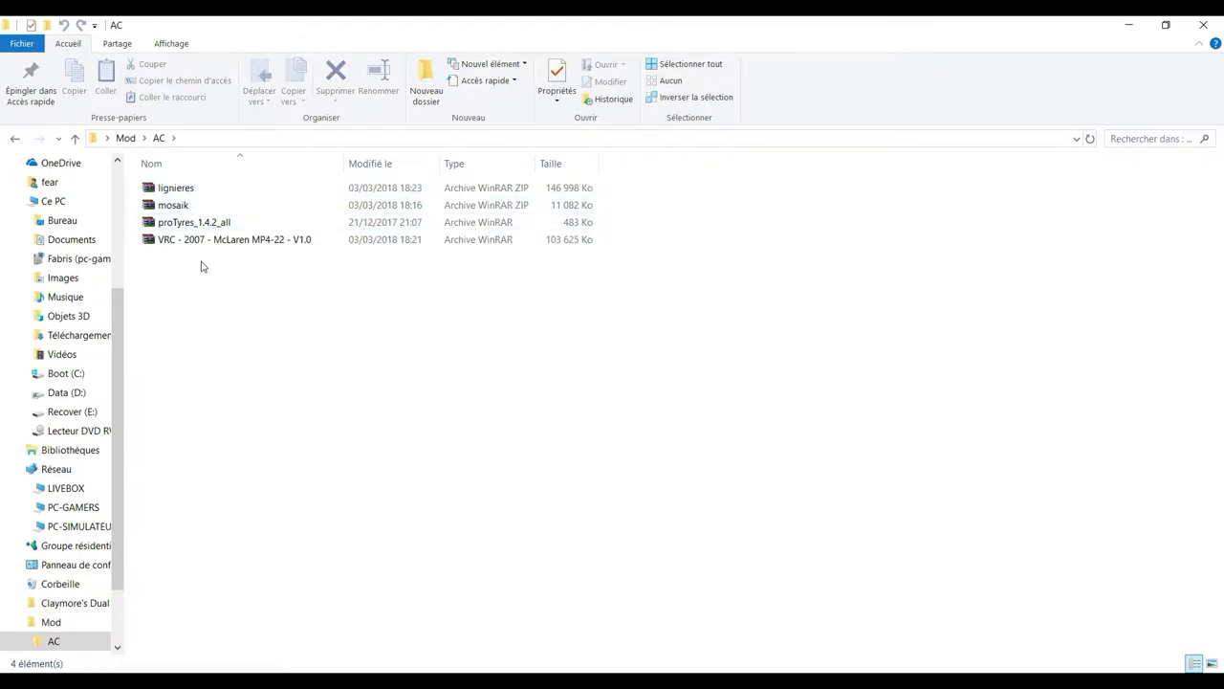
{"action": "left_click", "coordinate": [180, 190]}
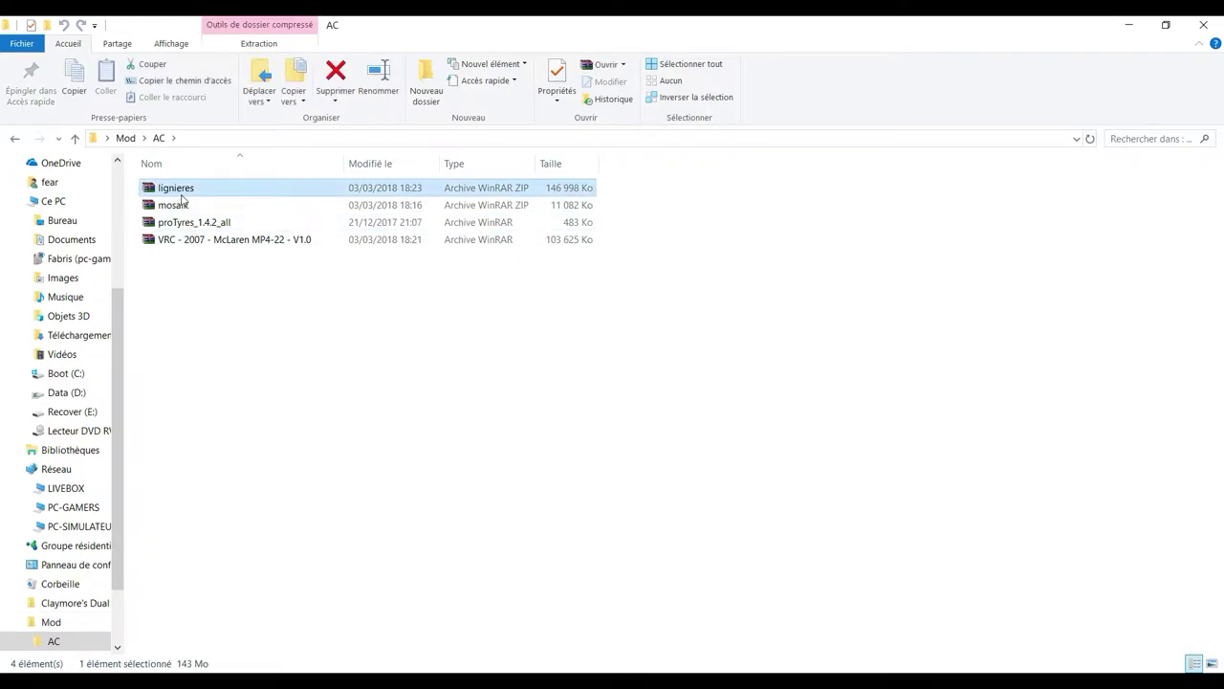
{"action": "left_click", "coordinate": [183, 207]}
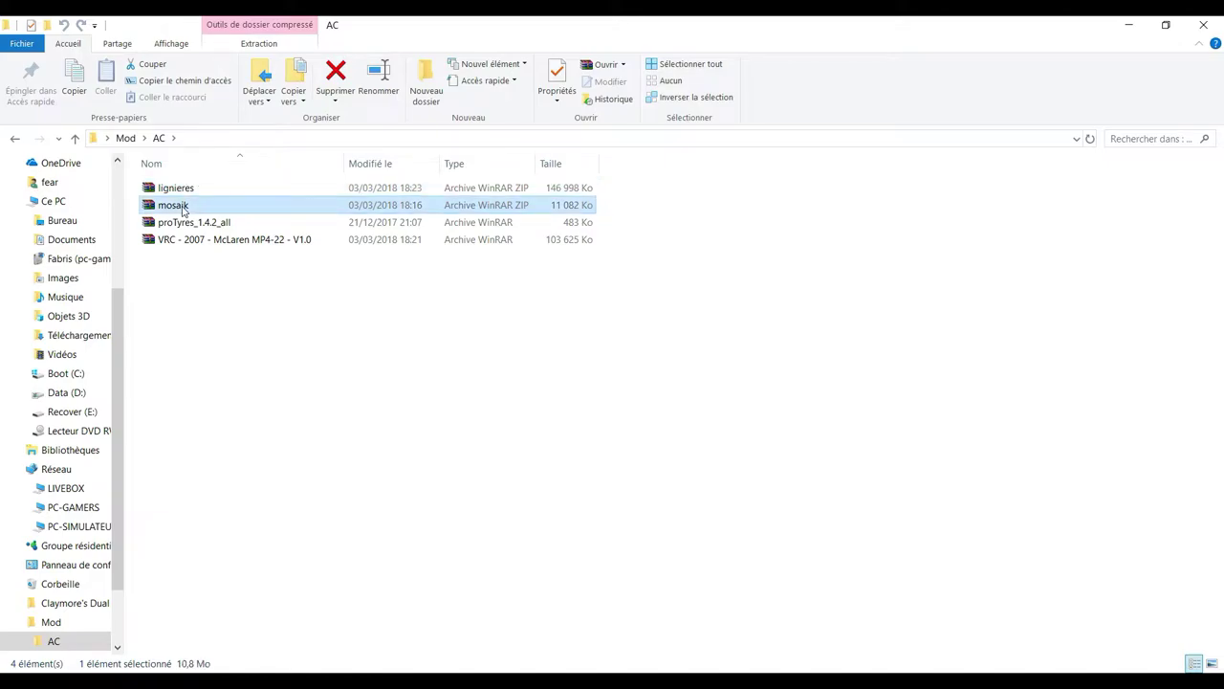
{"action": "left_click", "coordinate": [187, 225]}
{"action": "left_click", "coordinate": [177, 196]}
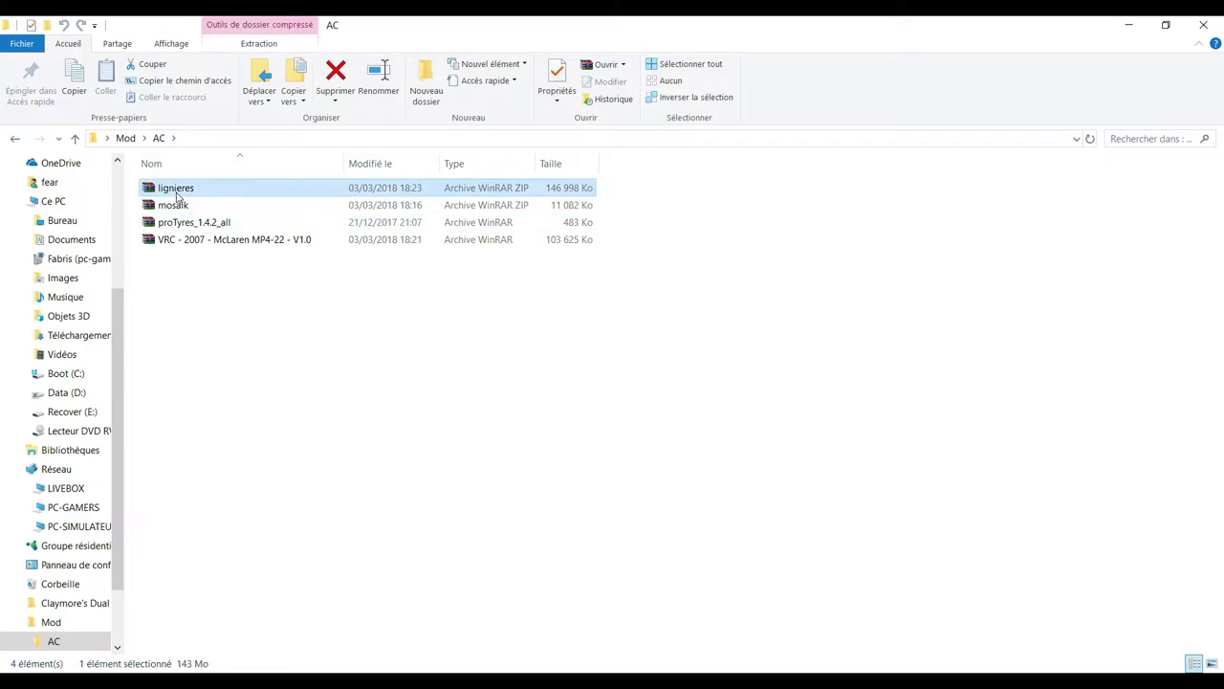
{"action": "left_click", "coordinate": [259, 244]}
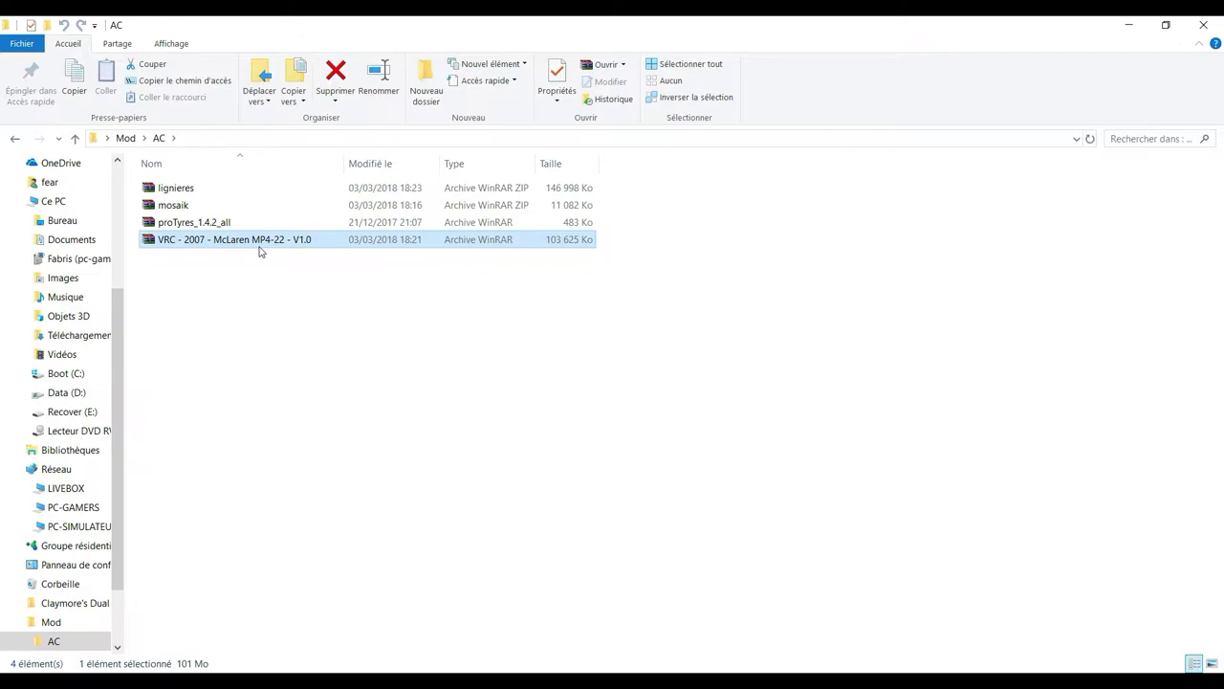
{"action": "left_click_drag", "start_coordinate": [245, 282], "coordinate": [185, 191]}
{"action": "right_click", "coordinate": [184, 191]}
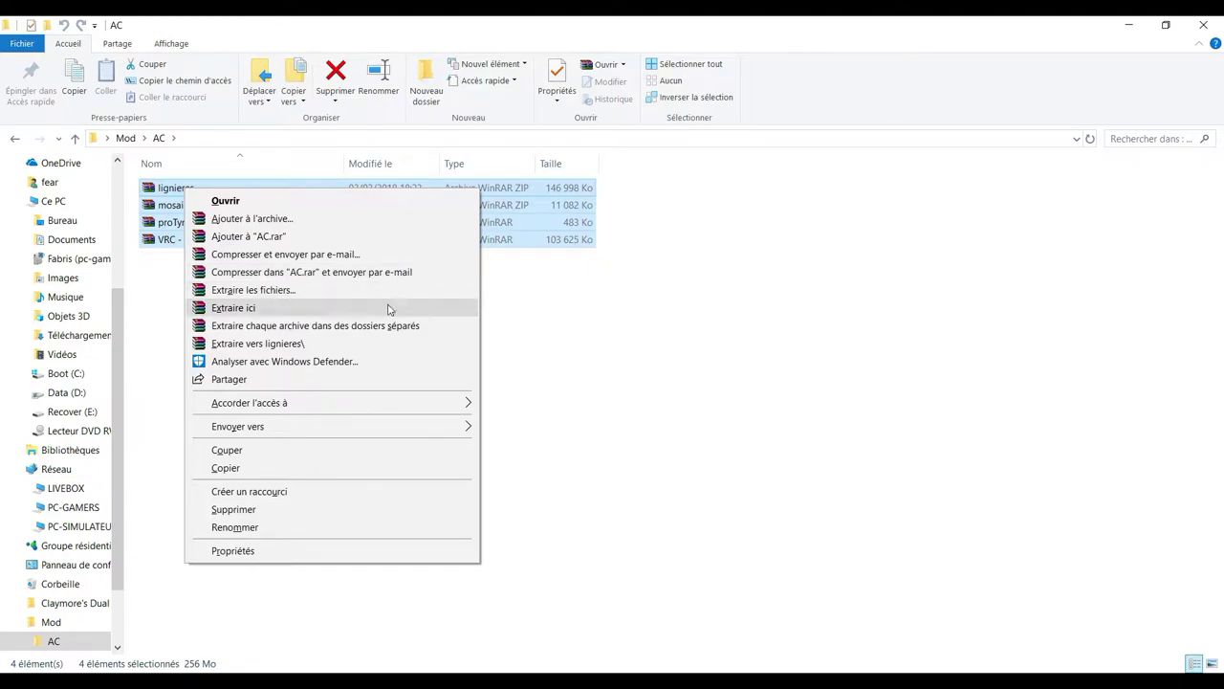
{"action": "left_click", "coordinate": [361, 328]}
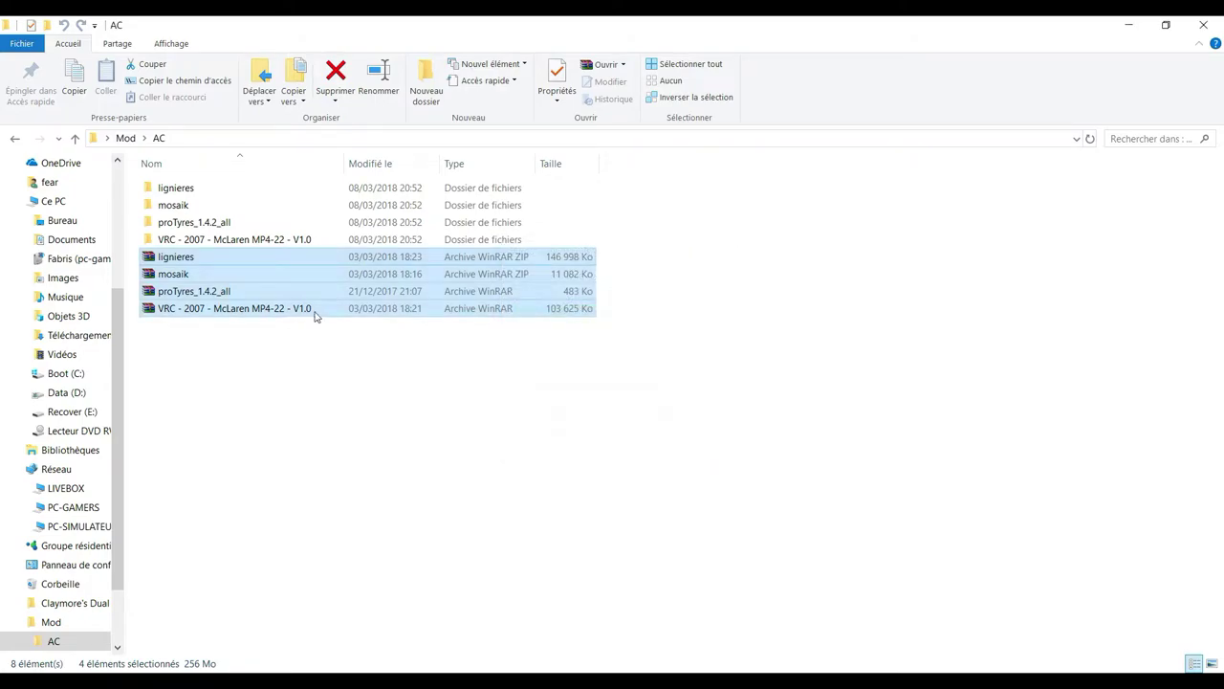
- Browse the extracted lignieres folder and its nested lignieres track folder, then minimize Explorer
{"action": "double_click", "coordinate": [213, 190]}
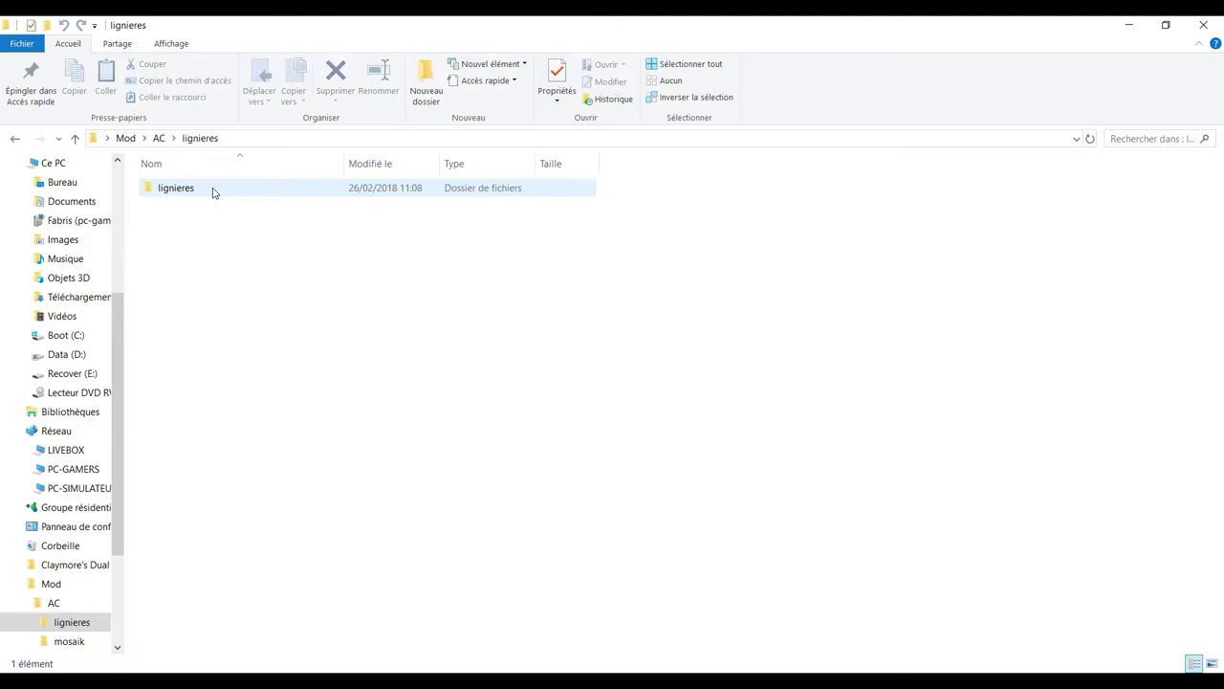
{"action": "double_click", "coordinate": [213, 189]}
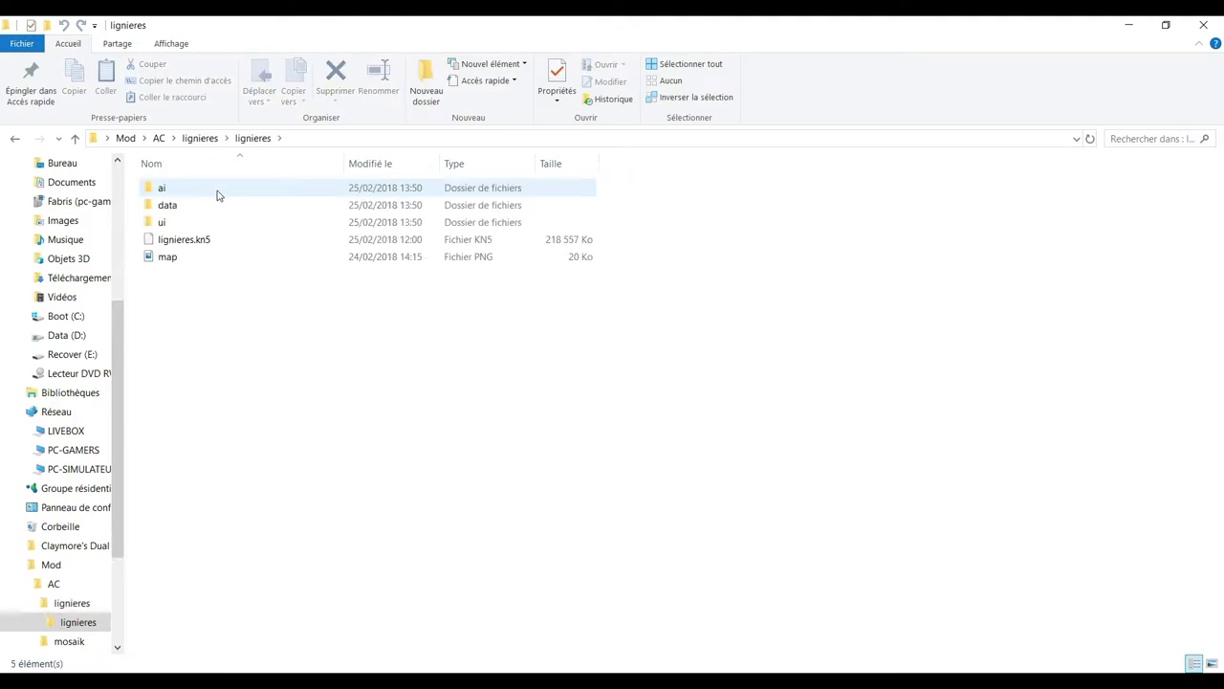
{"action": "key", "text": "alt+Up"}
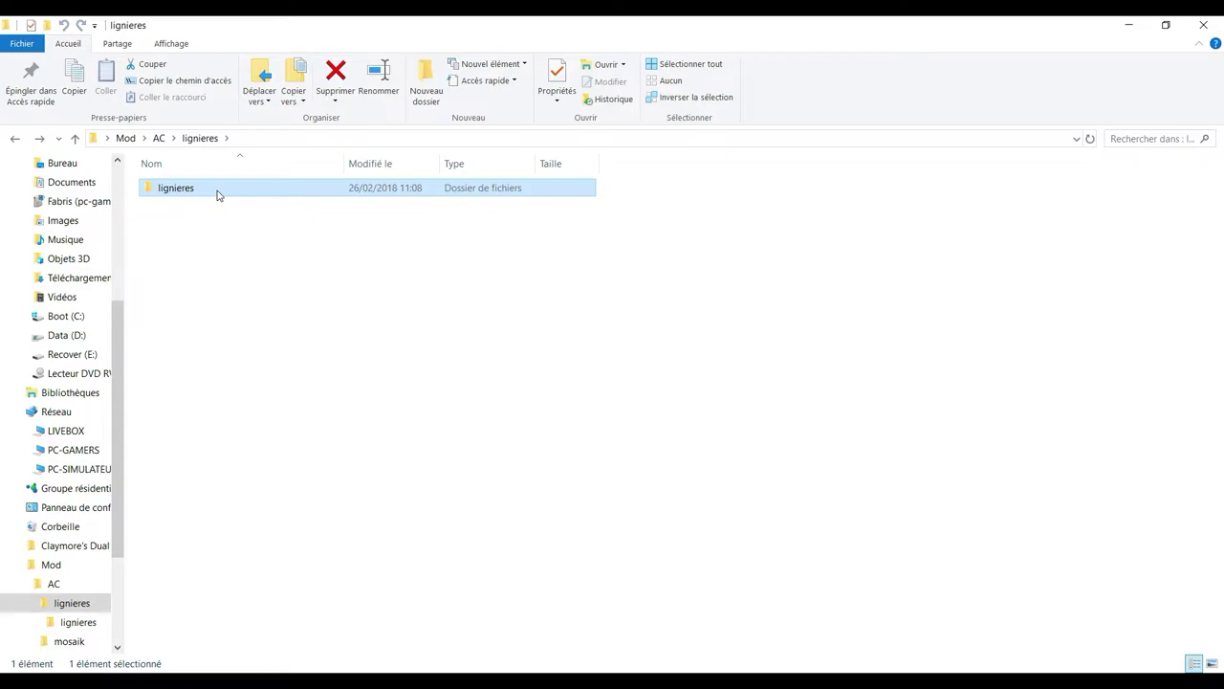
{"action": "key", "text": "alt+Up"}
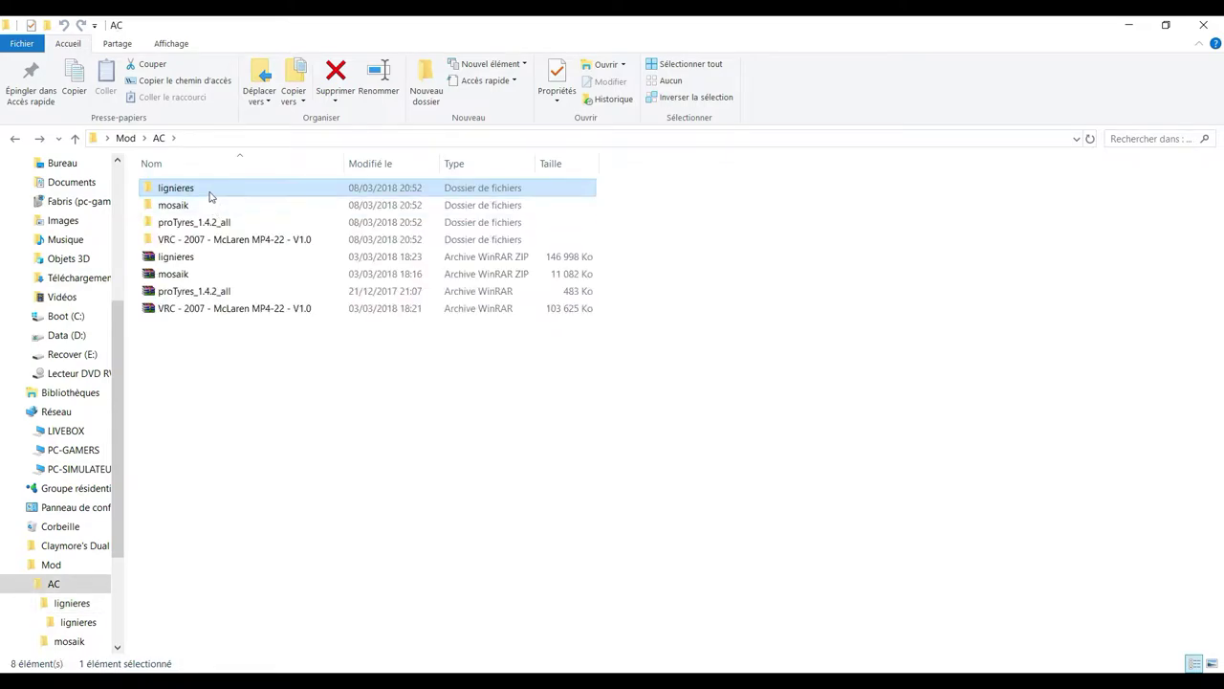
{"action": "key", "text": "Return"}
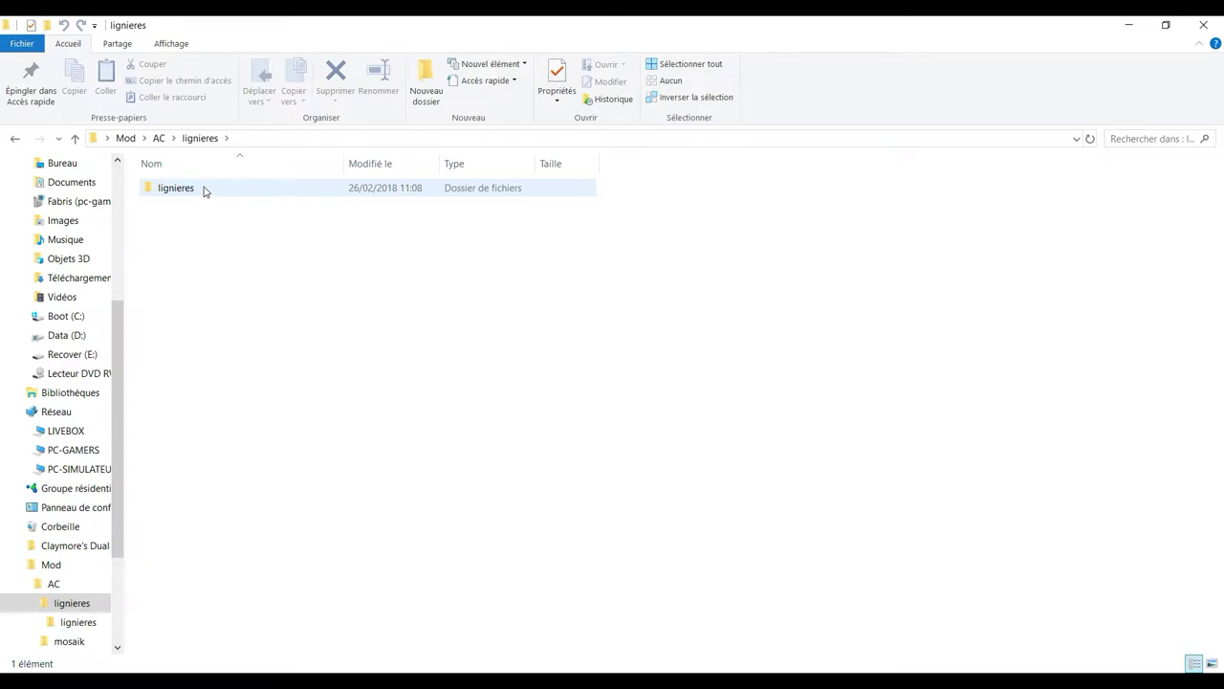
{"action": "double_click", "coordinate": [204, 191]}
{"action": "key", "text": "alt+Left"}
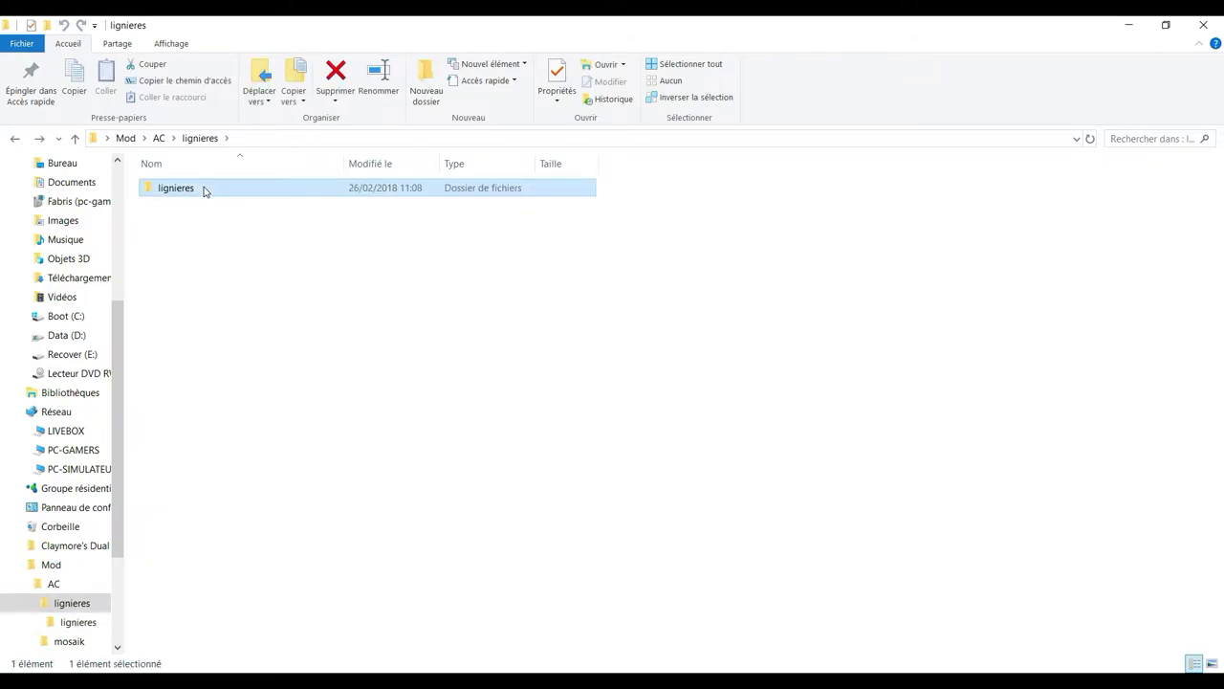
{"action": "double_click", "coordinate": [204, 191]}
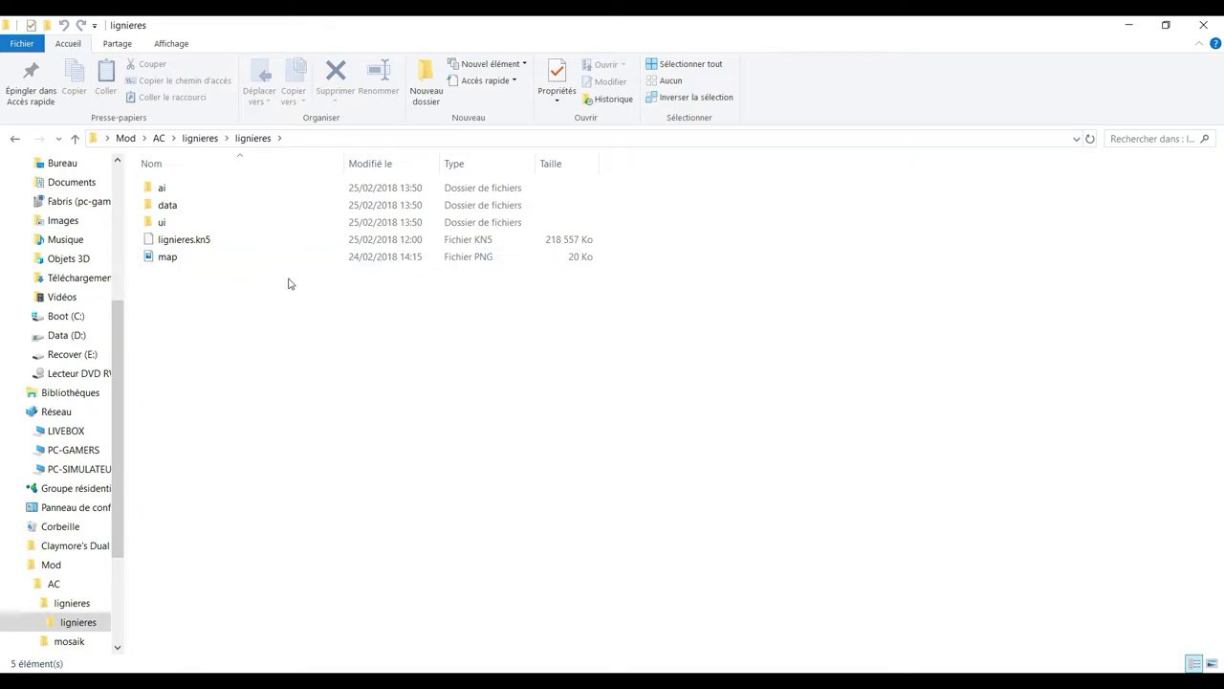
{"action": "key", "text": "BackSpace"}
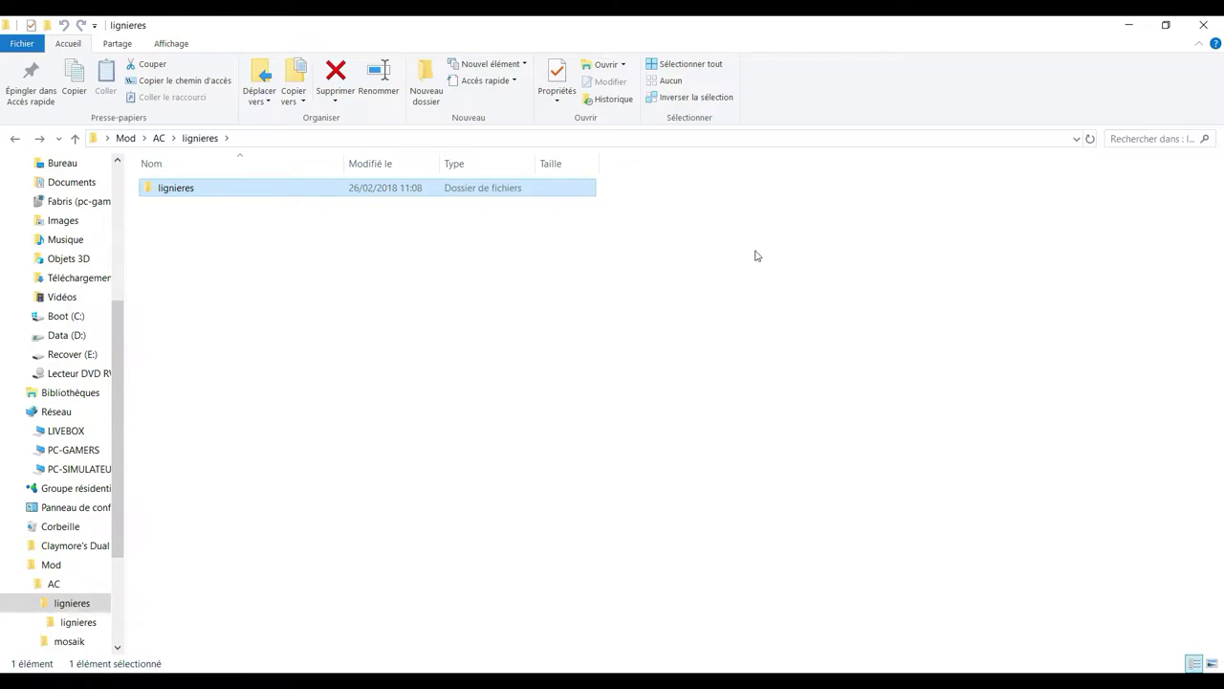
{"action": "left_click", "coordinate": [1129, 25]}
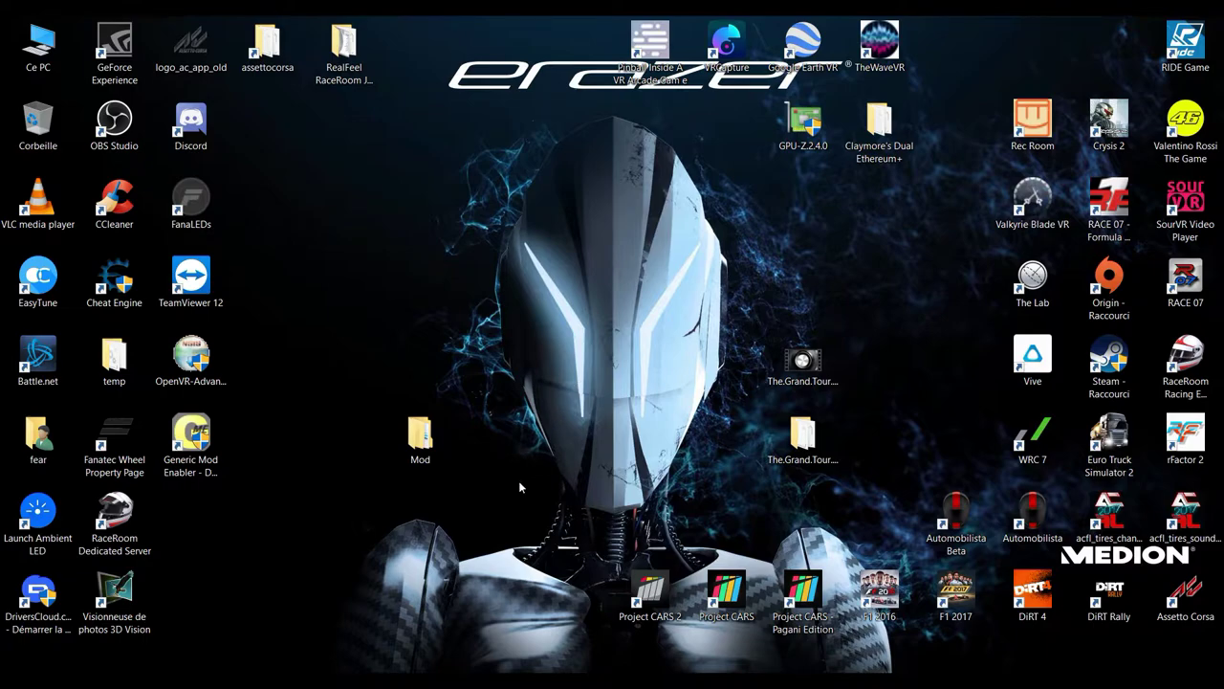
{"action": "double_click", "coordinate": [1191, 595]}
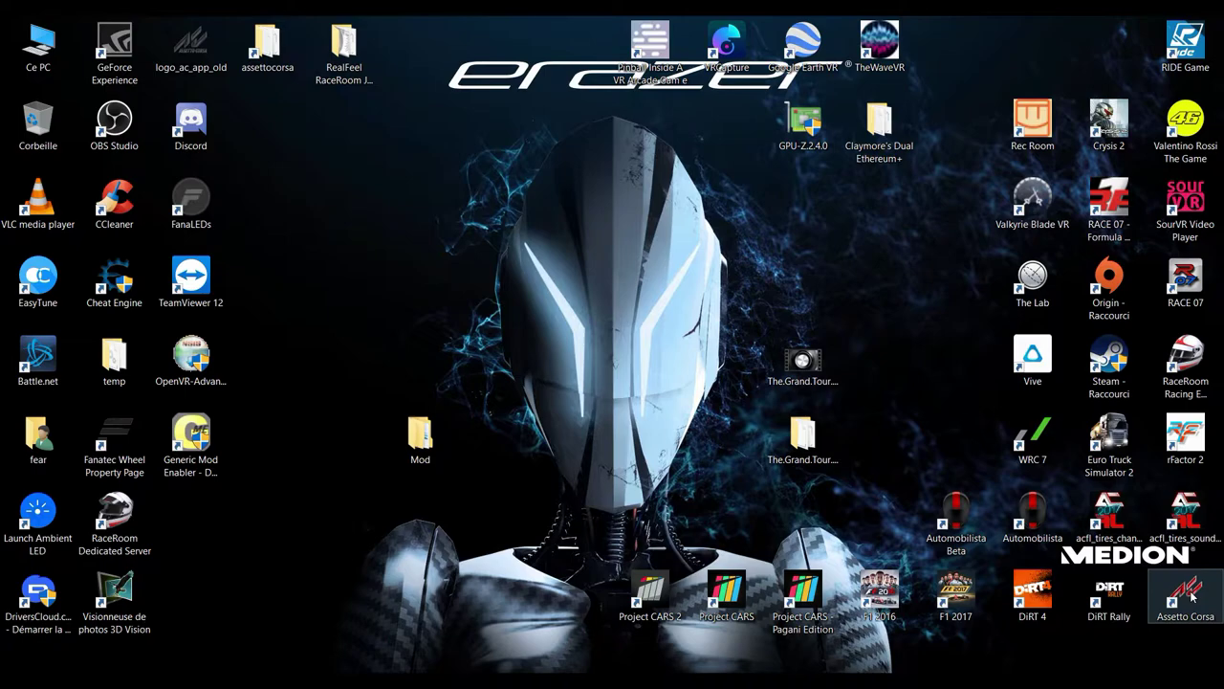
{"action": "right_click", "coordinate": [1192, 597]}
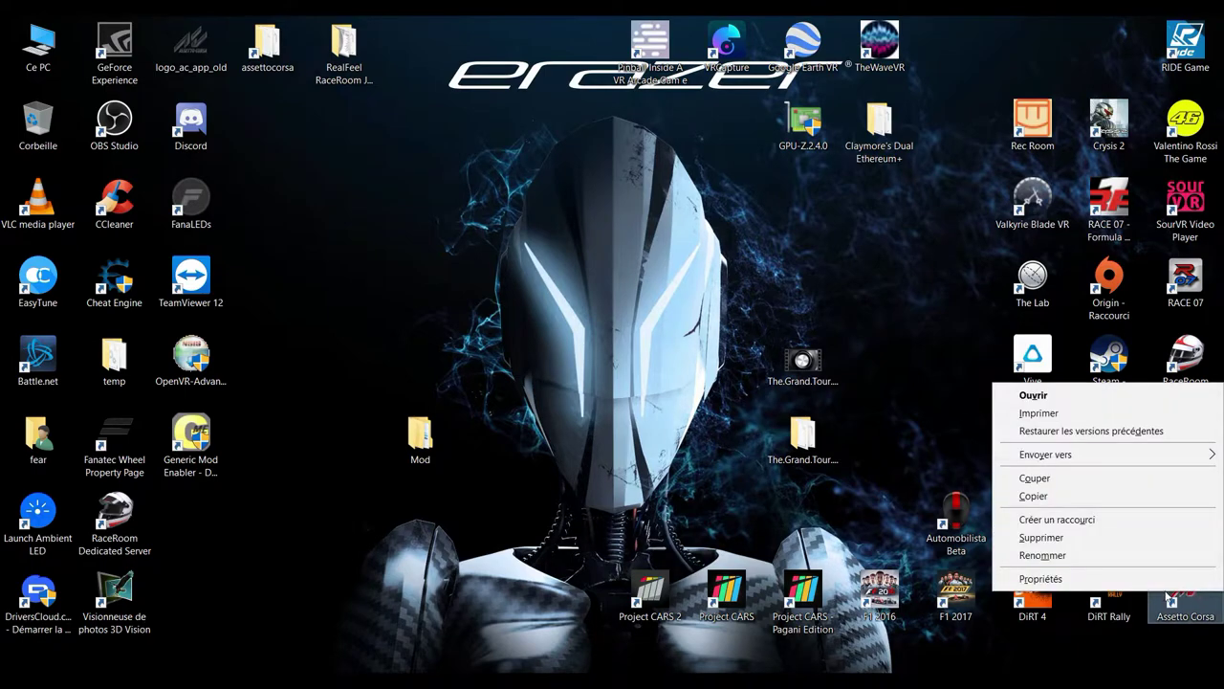
{"action": "left_click", "coordinate": [1129, 579]}
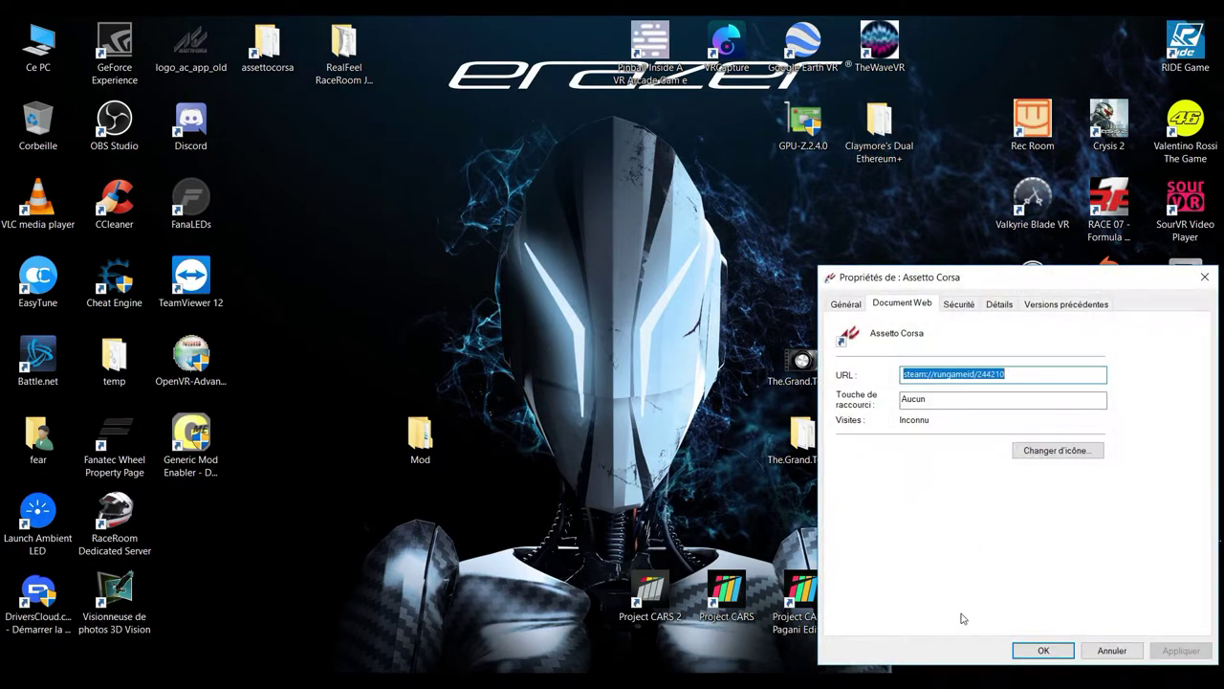
{"action": "left_click", "coordinate": [1110, 651]}
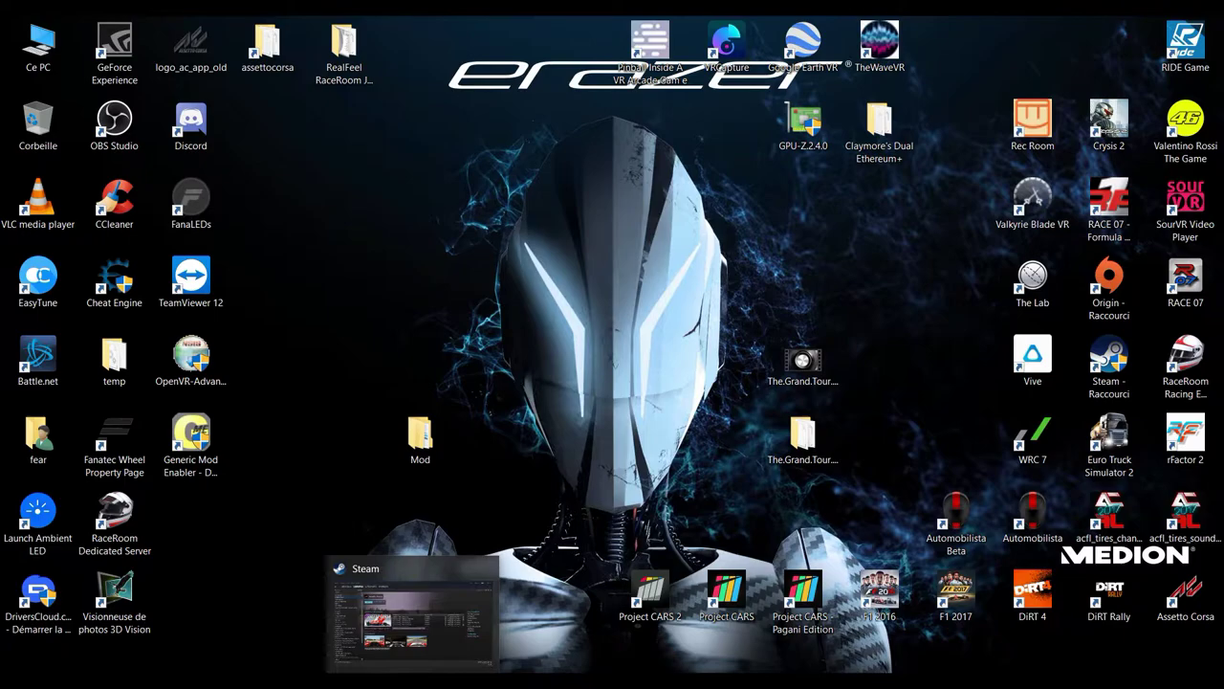
- Browse Assetto Corsa's local files from its Steam properties to reach D:\Steam\steamapps\common\assettocorsa
{"action": "left_click", "coordinate": [411, 617]}
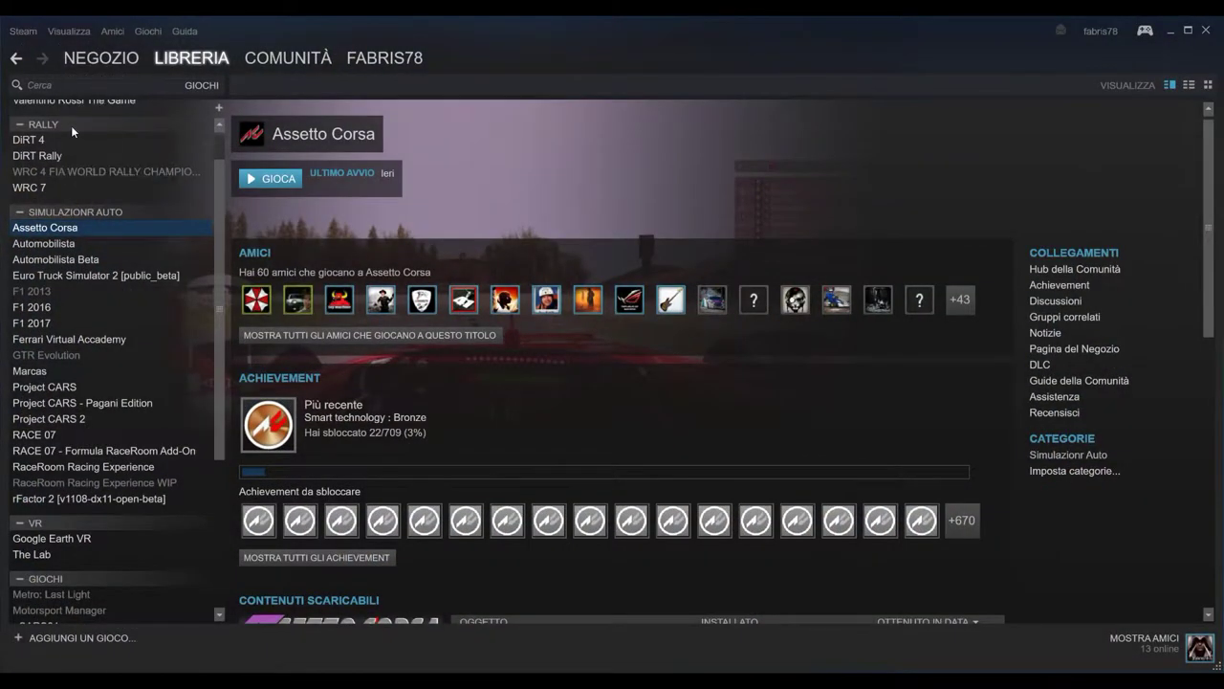
{"action": "right_click", "coordinate": [88, 227]}
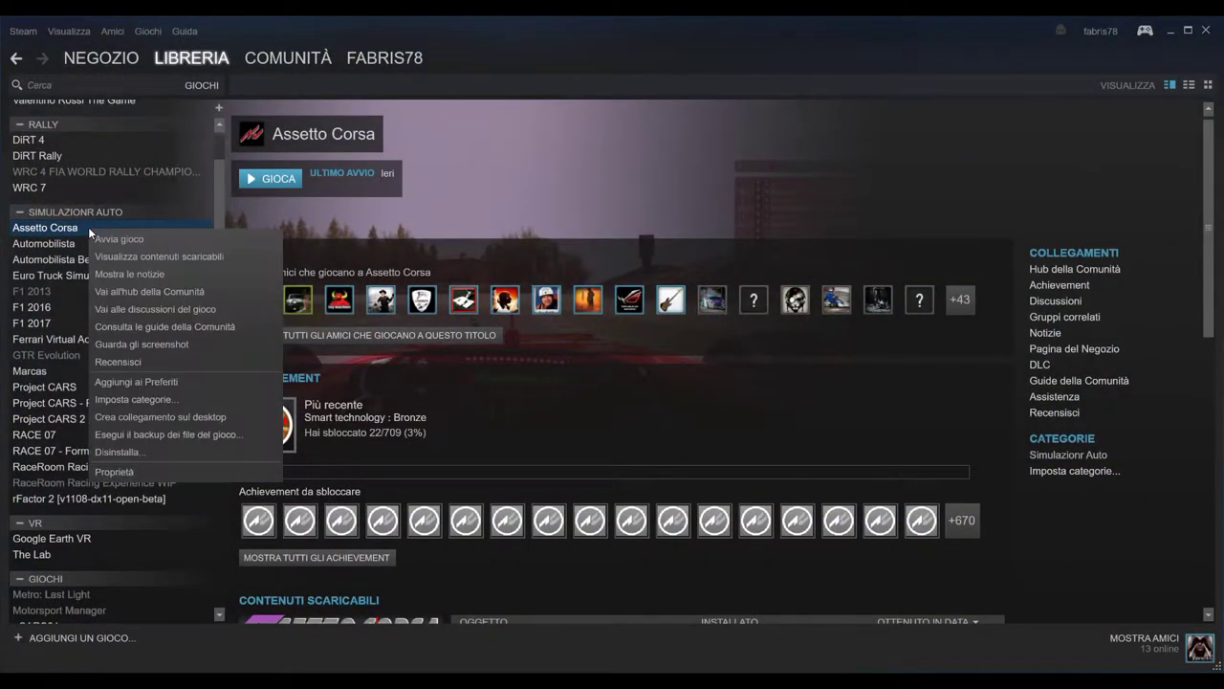
{"action": "left_click", "coordinate": [149, 468]}
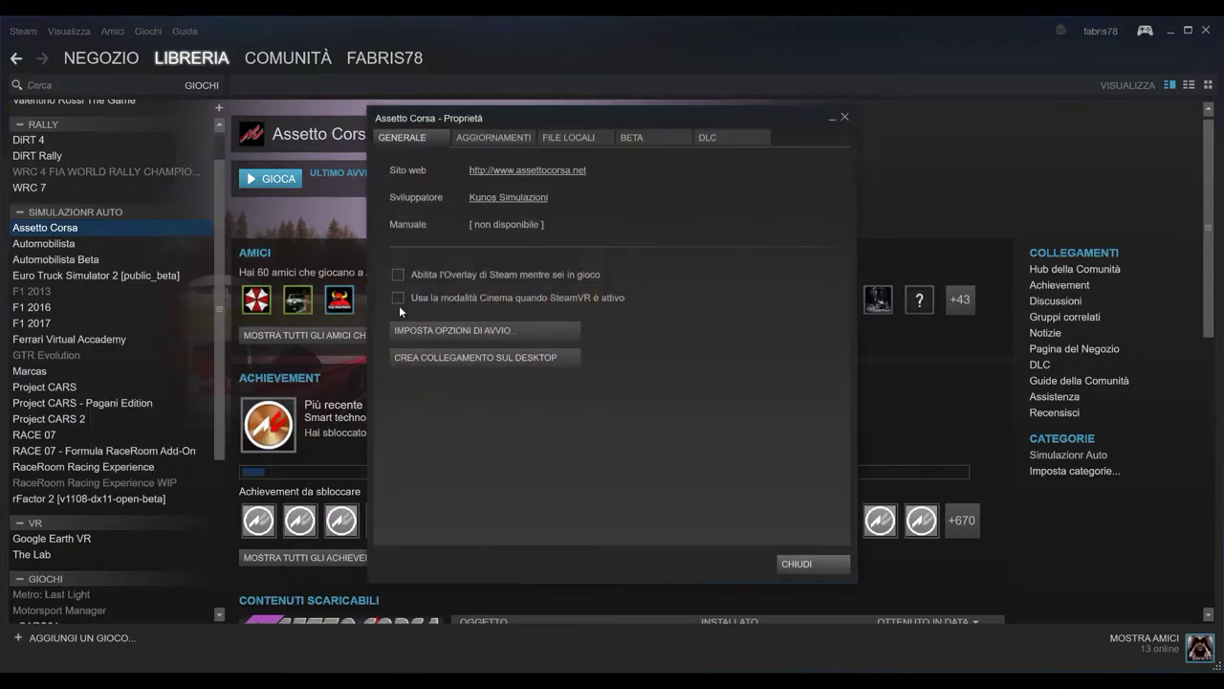
{"action": "left_click", "coordinate": [562, 136]}
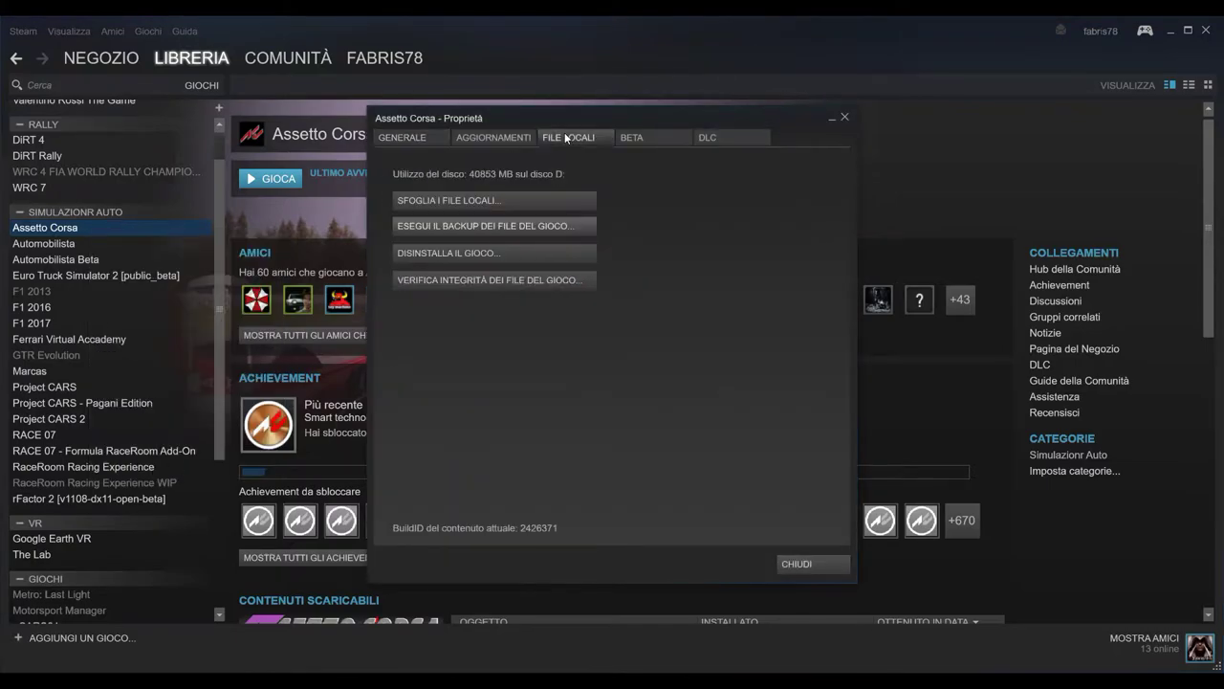
{"action": "left_click", "coordinate": [489, 202]}
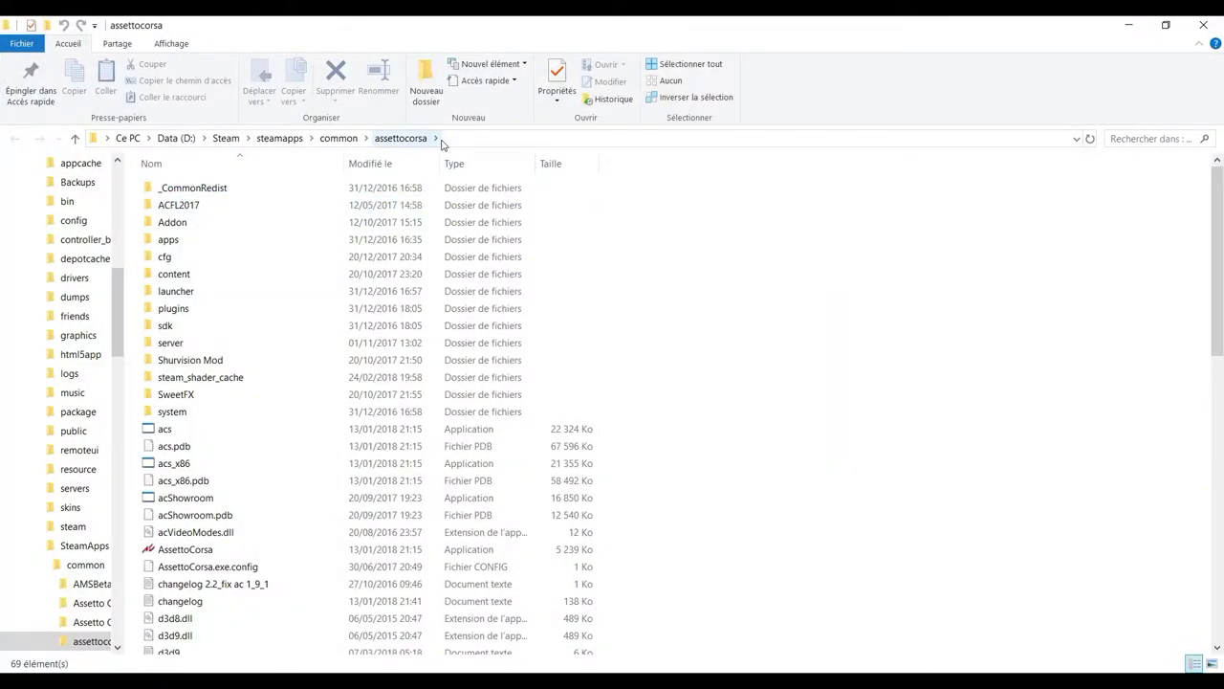
{"action": "left_click", "coordinate": [484, 140]}
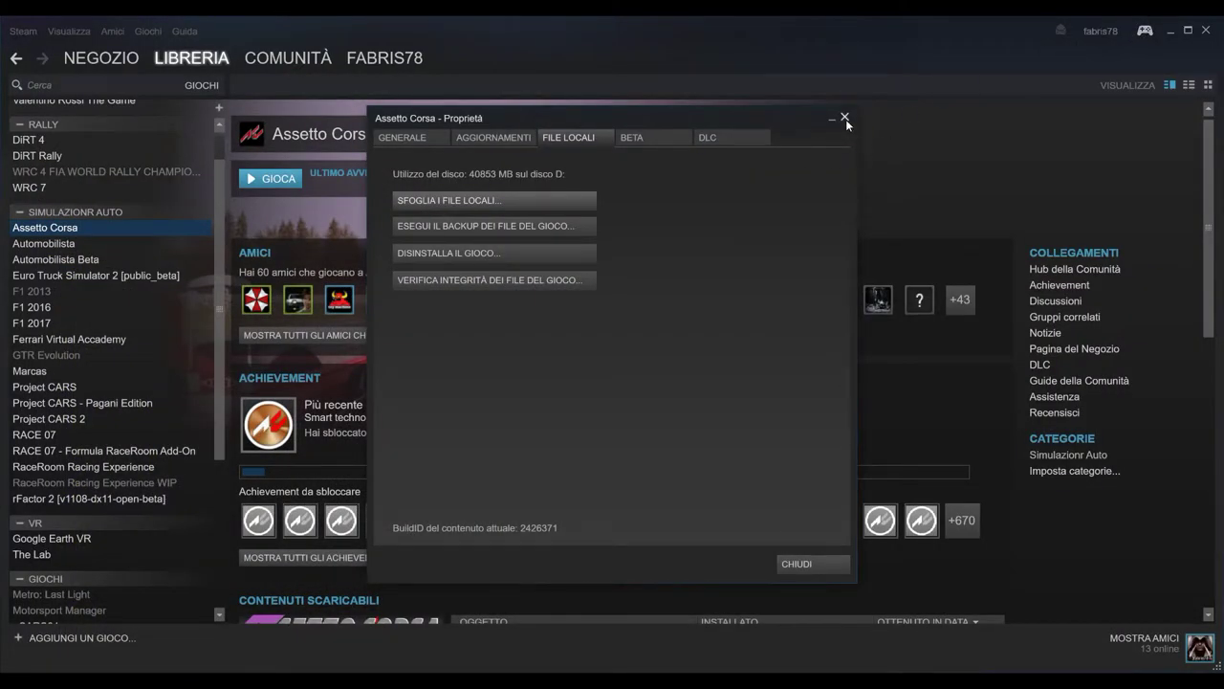
- Cut the inner lignieres track folder from the extracted mod folder
{"action": "left_click", "coordinate": [846, 118]}
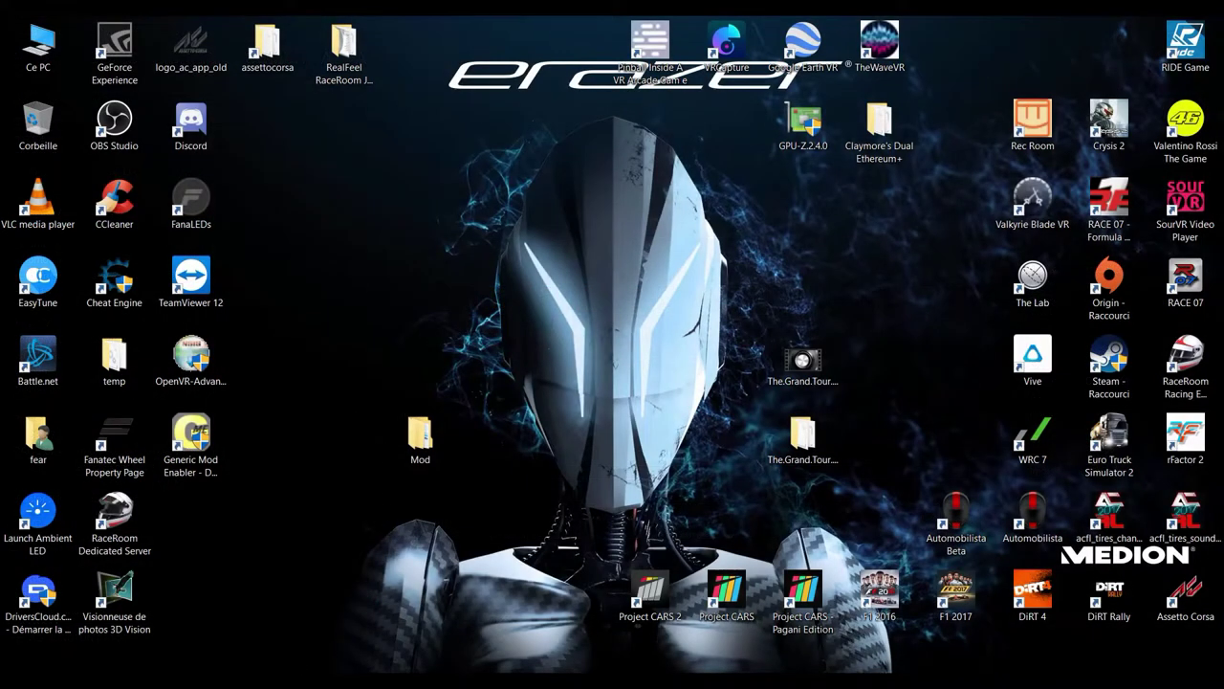
{"action": "left_click", "coordinate": [158, 593]}
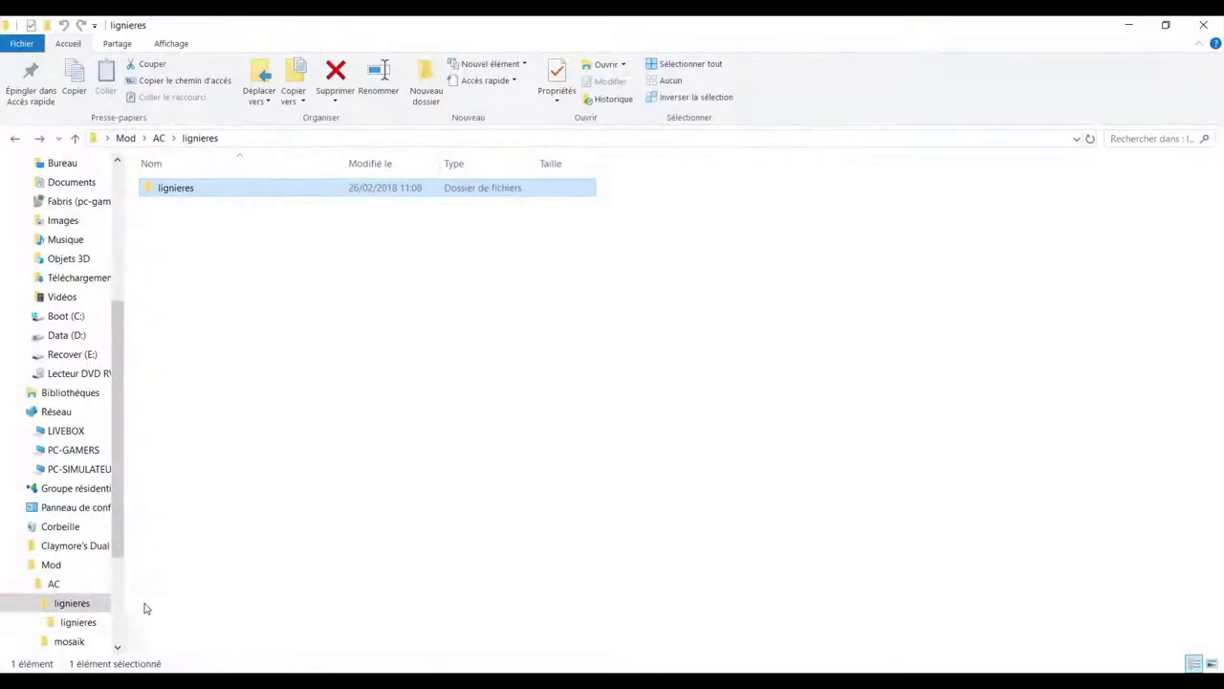
{"action": "double_click", "coordinate": [181, 190]}
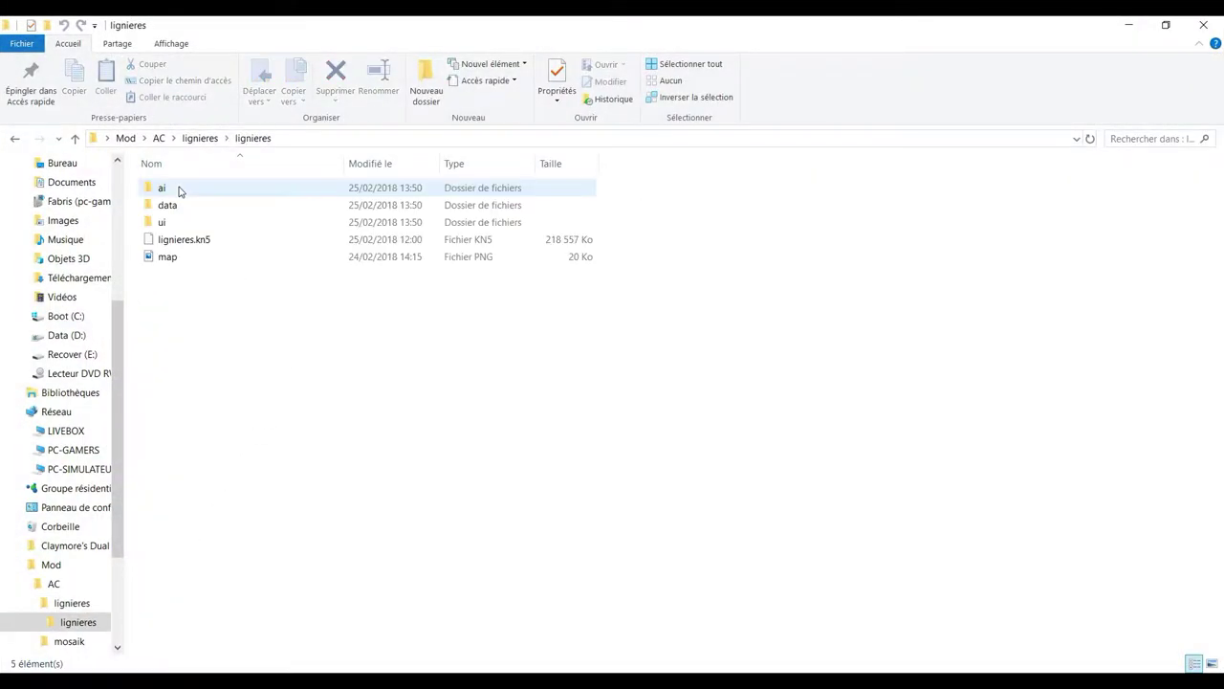
{"action": "key", "text": "BackSpace"}
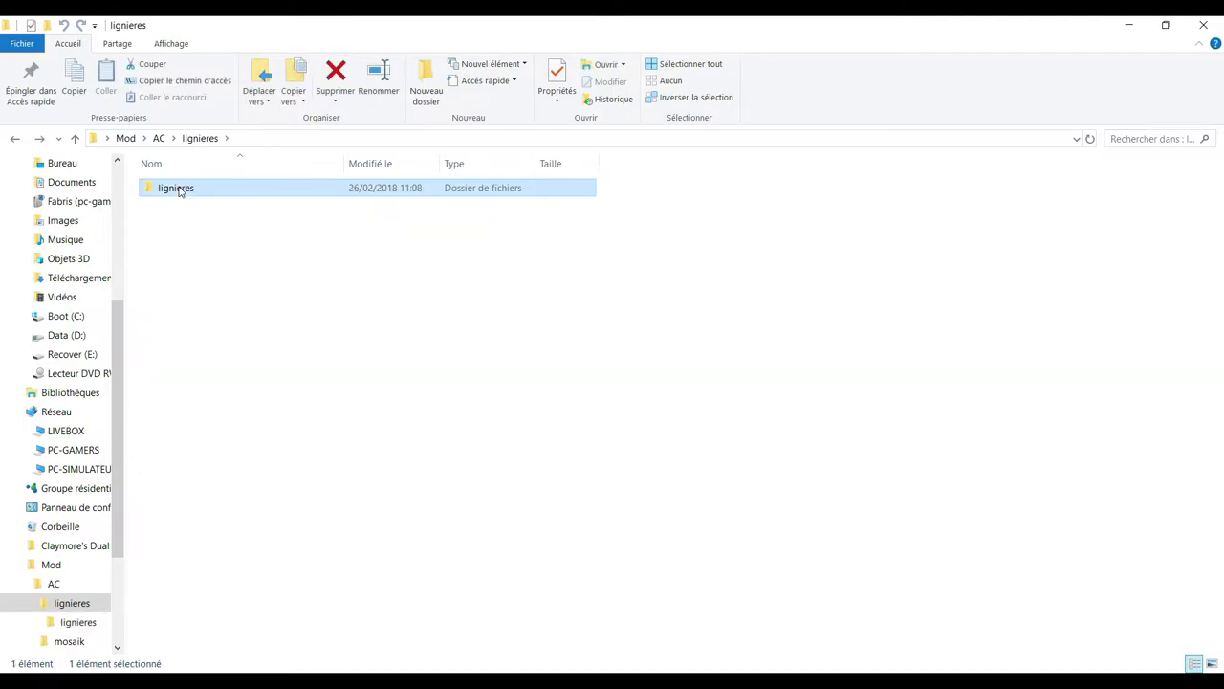
{"action": "right_click", "coordinate": [178, 190]}
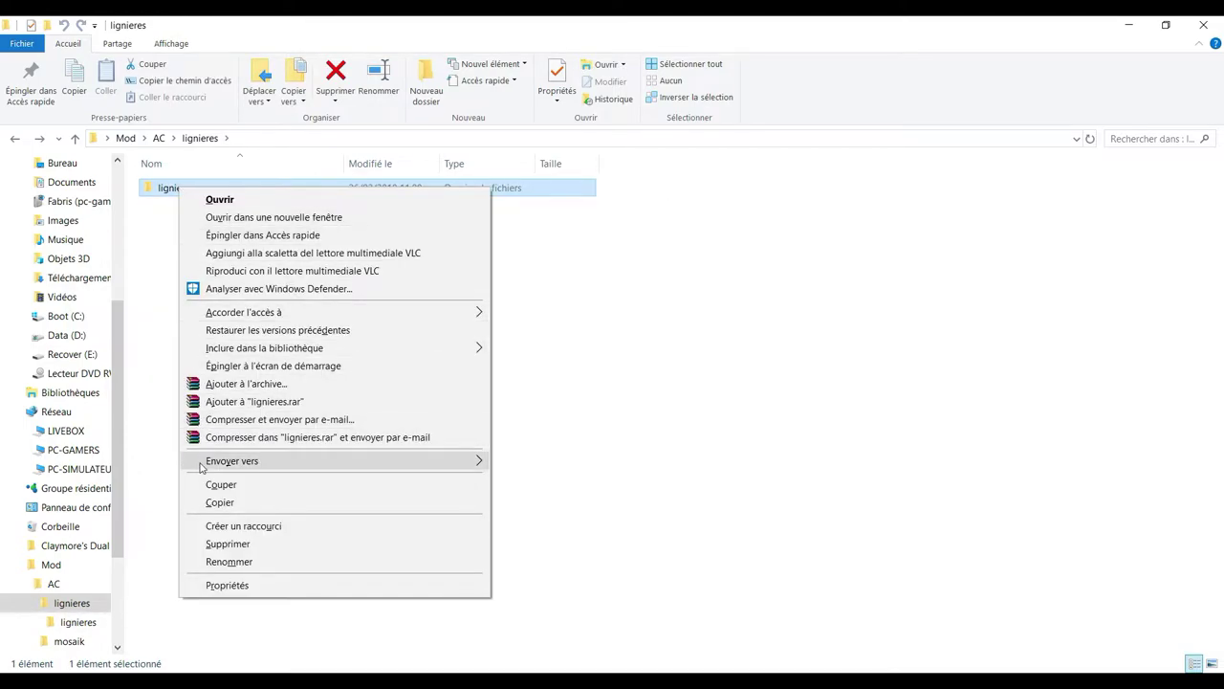
{"action": "left_click", "coordinate": [192, 484]}
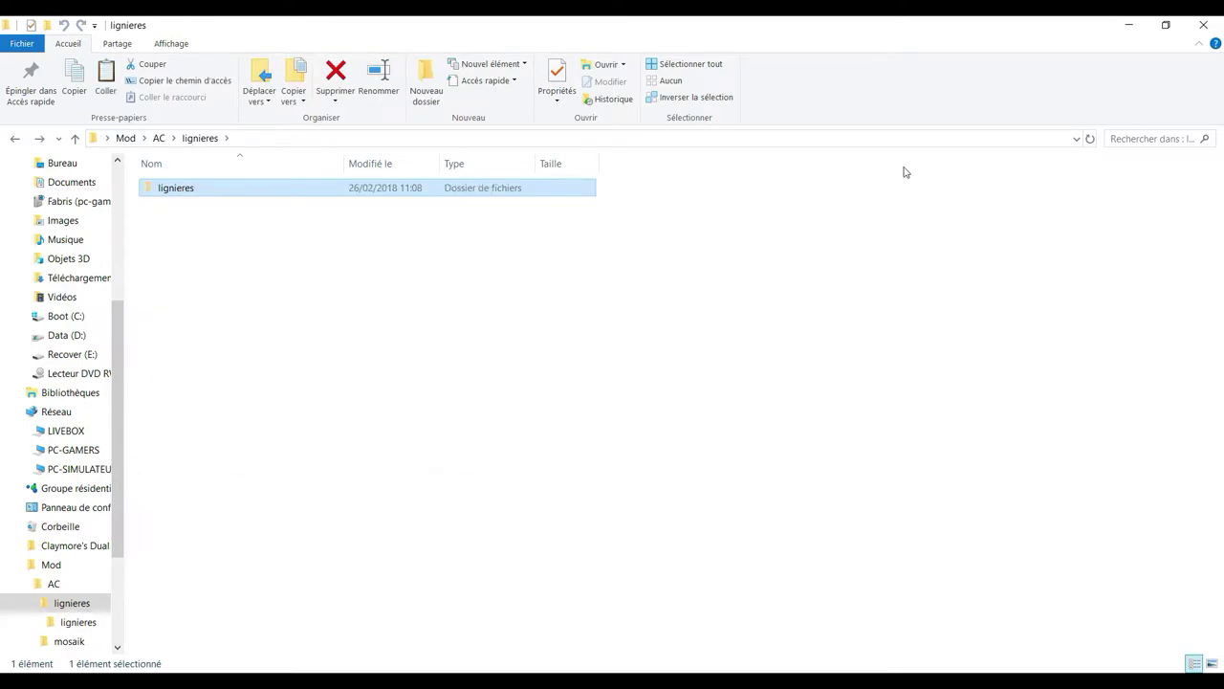
{"action": "left_click", "coordinate": [1130, 25]}
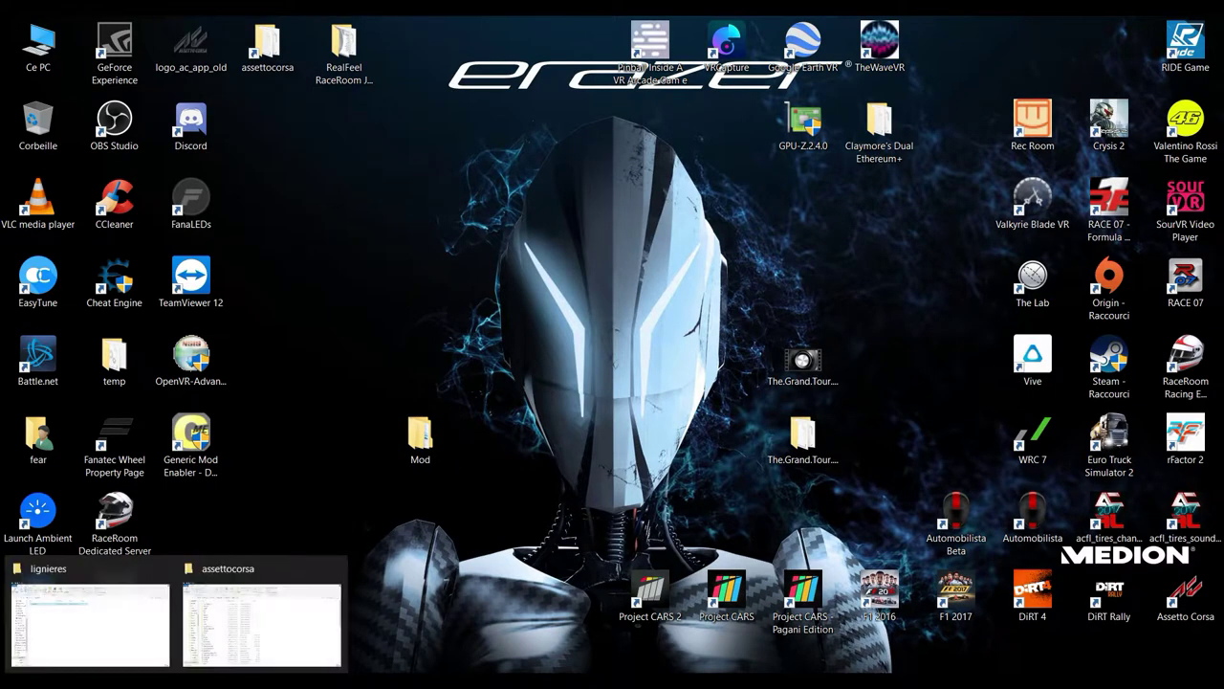
- Paste lignieres into assettocorsa\content\tracks and return to the assettocorsa root
{"action": "left_click", "coordinate": [233, 623]}
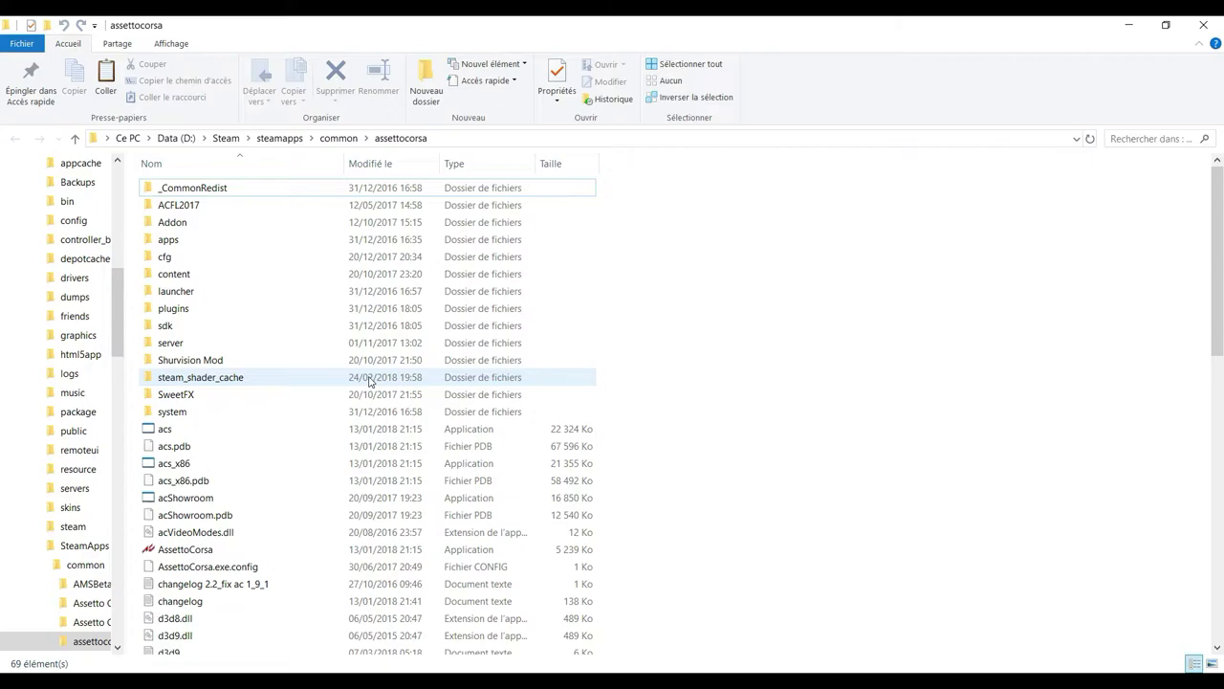
{"action": "double_click", "coordinate": [302, 276]}
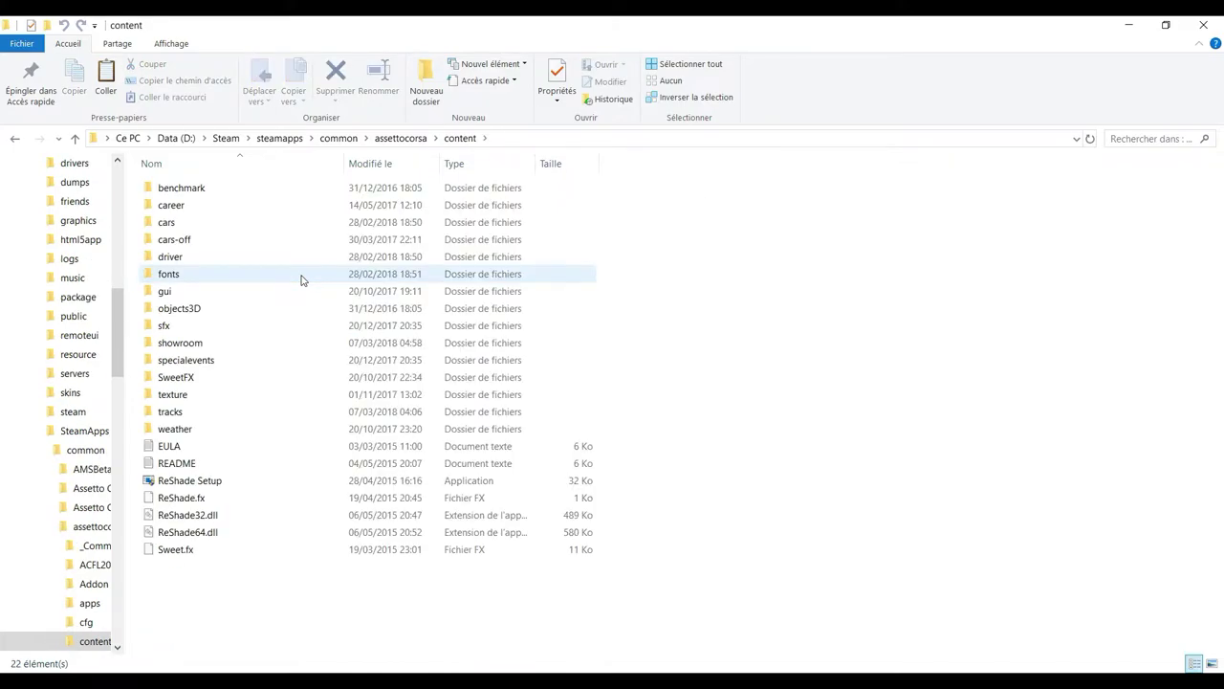
{"action": "double_click", "coordinate": [263, 413]}
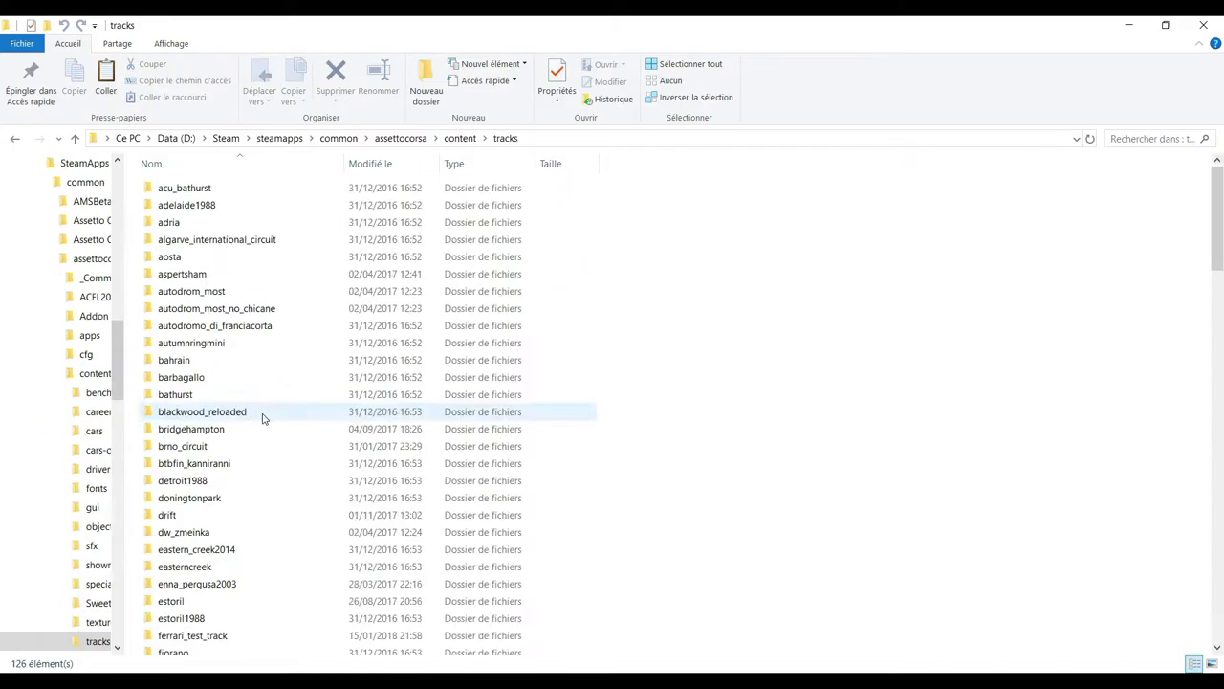
{"action": "right_click", "coordinate": [810, 373]}
{"action": "left_click", "coordinate": [837, 485]}
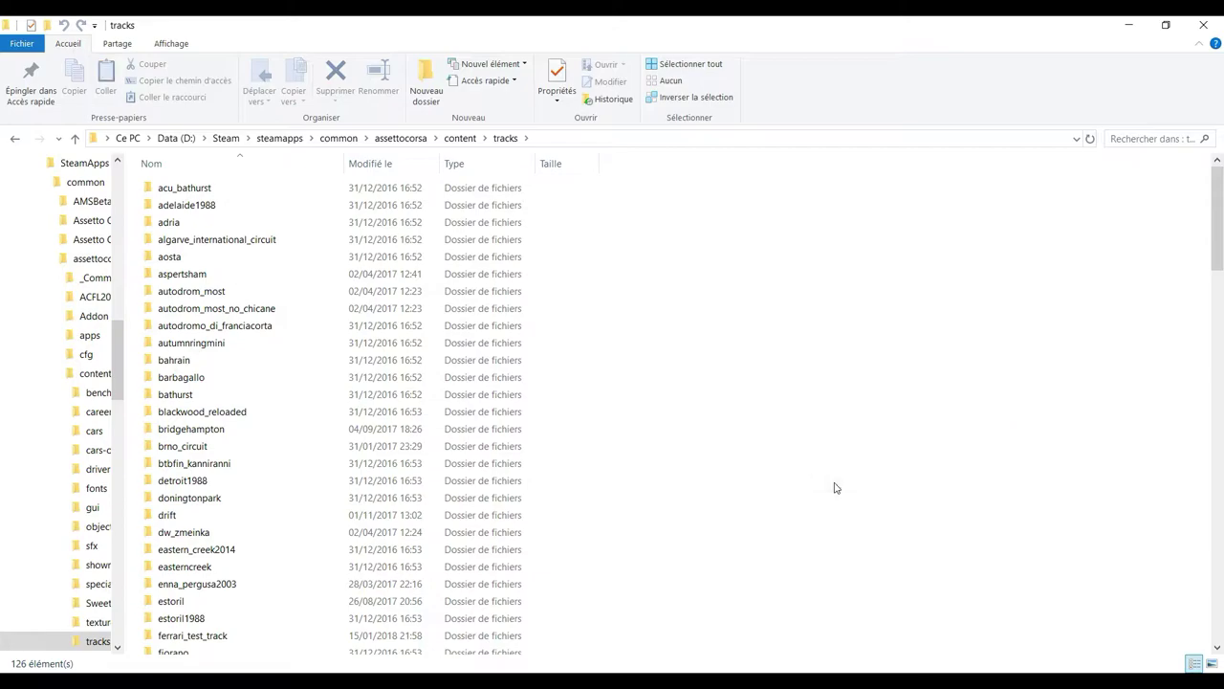
{"action": "scroll", "coordinate": [640, 603], "scroll_direction": "down", "scroll_amount": 3}
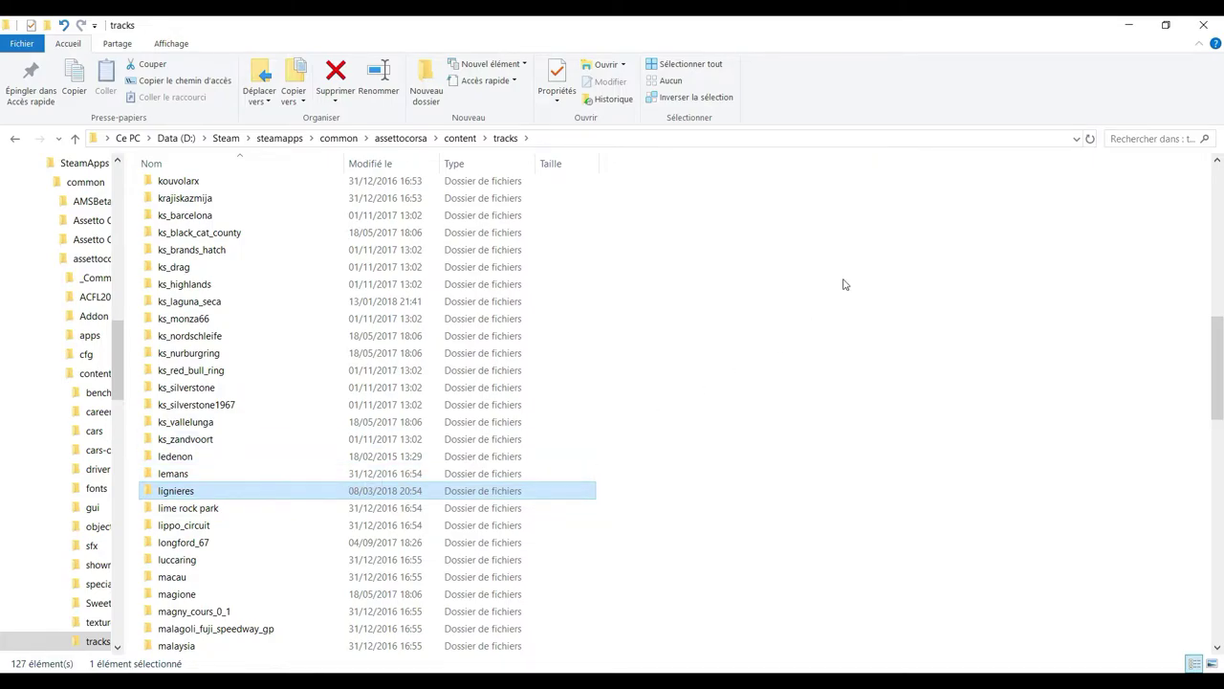
{"action": "left_click", "coordinate": [398, 140]}
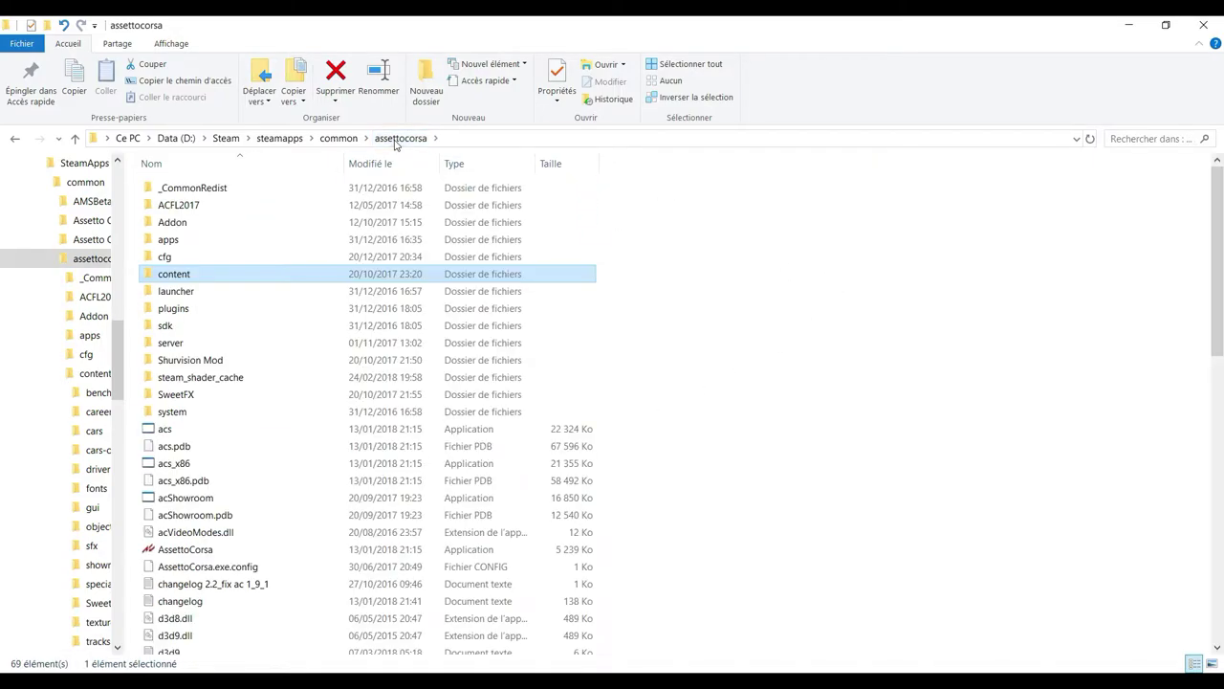
- Open the VRC - 2007 - McLaren MP4-22 - V1.0 mod folder and check its Optional Tyres folder
{"action": "left_click", "coordinate": [1125, 23]}
{"action": "double_click", "coordinate": [420, 435]}
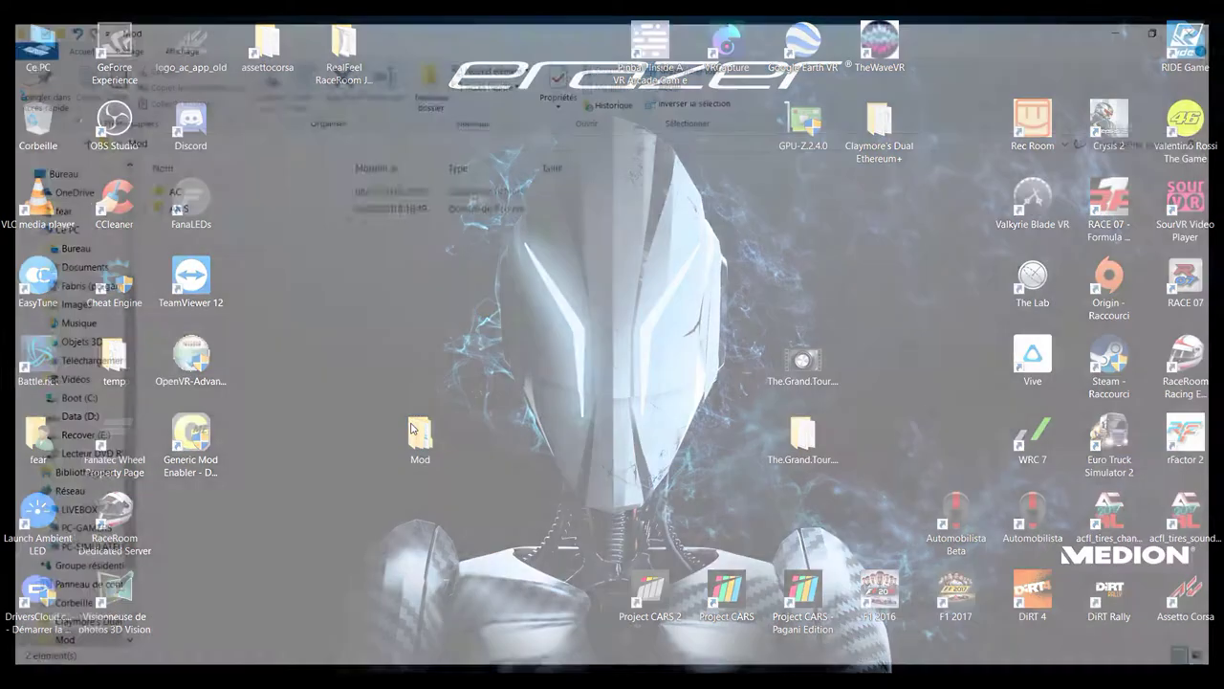
{"action": "double_click", "coordinate": [192, 193]}
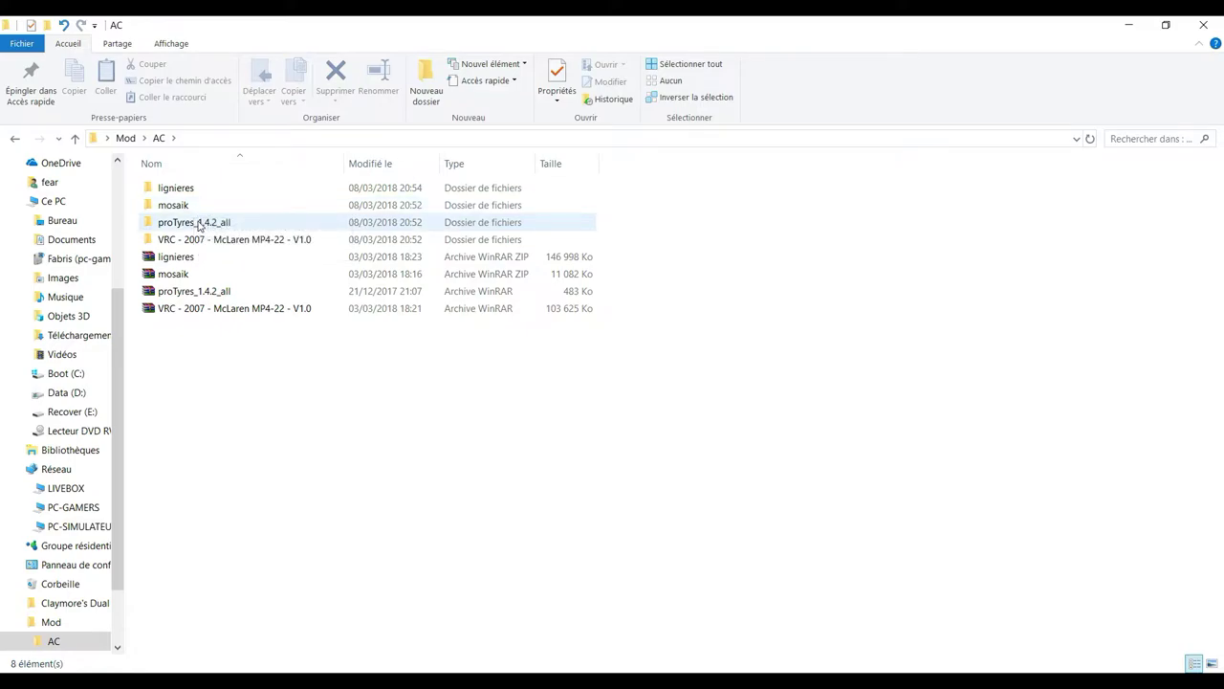
{"action": "double_click", "coordinate": [192, 239]}
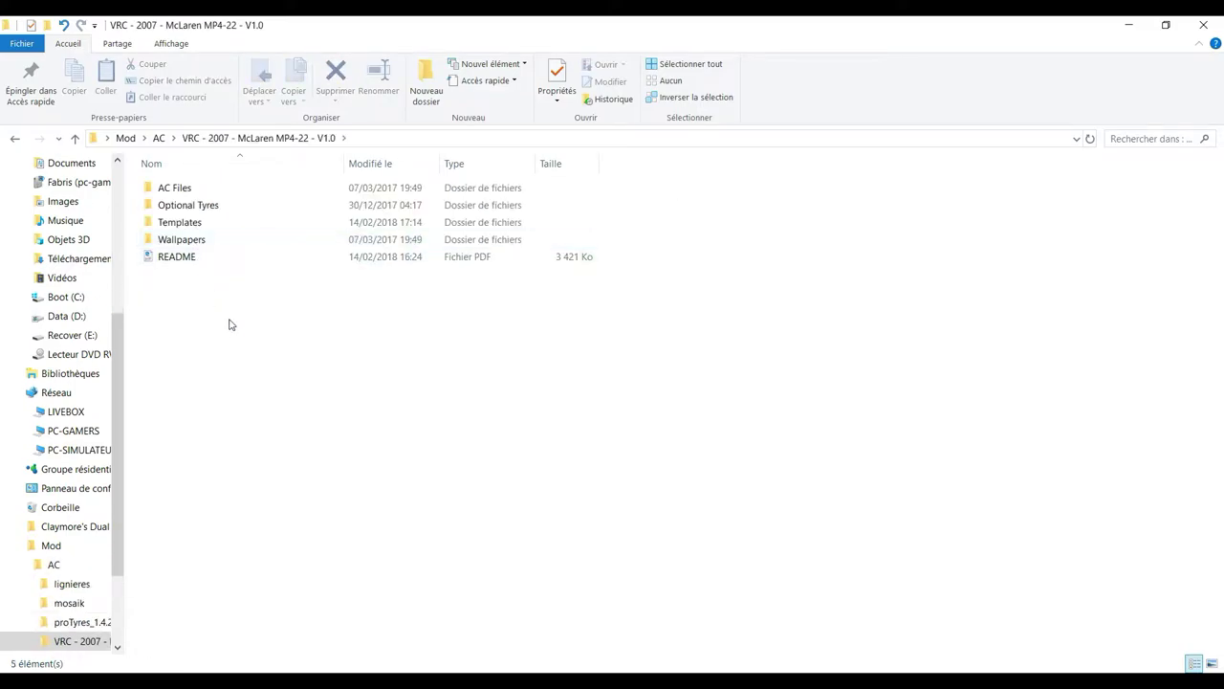
{"action": "mouse_move", "coordinate": [180, 222]}
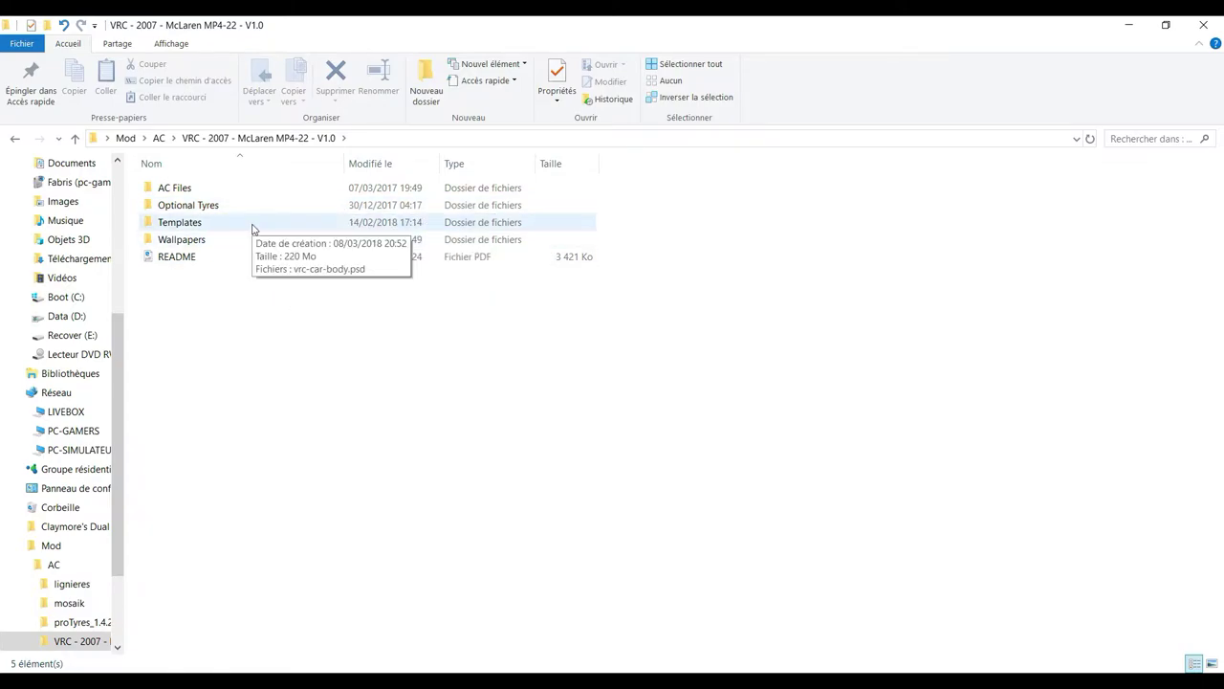
{"action": "double_click", "coordinate": [238, 207]}
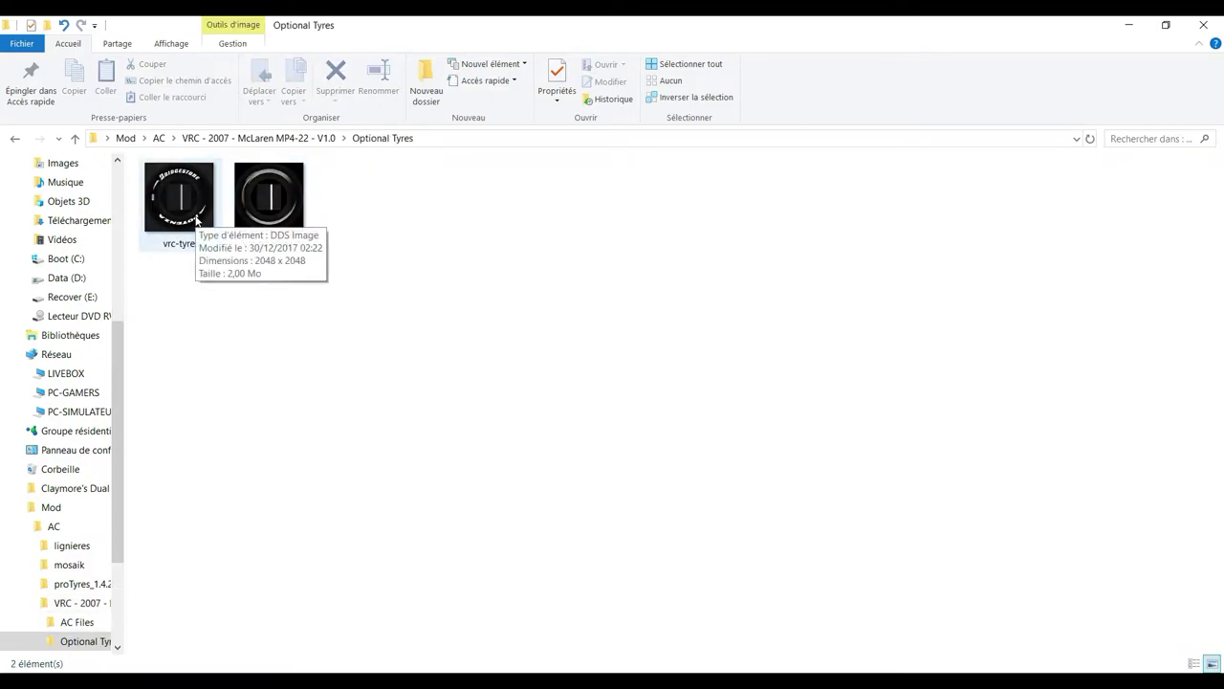
{"action": "key", "text": "BackSpace"}
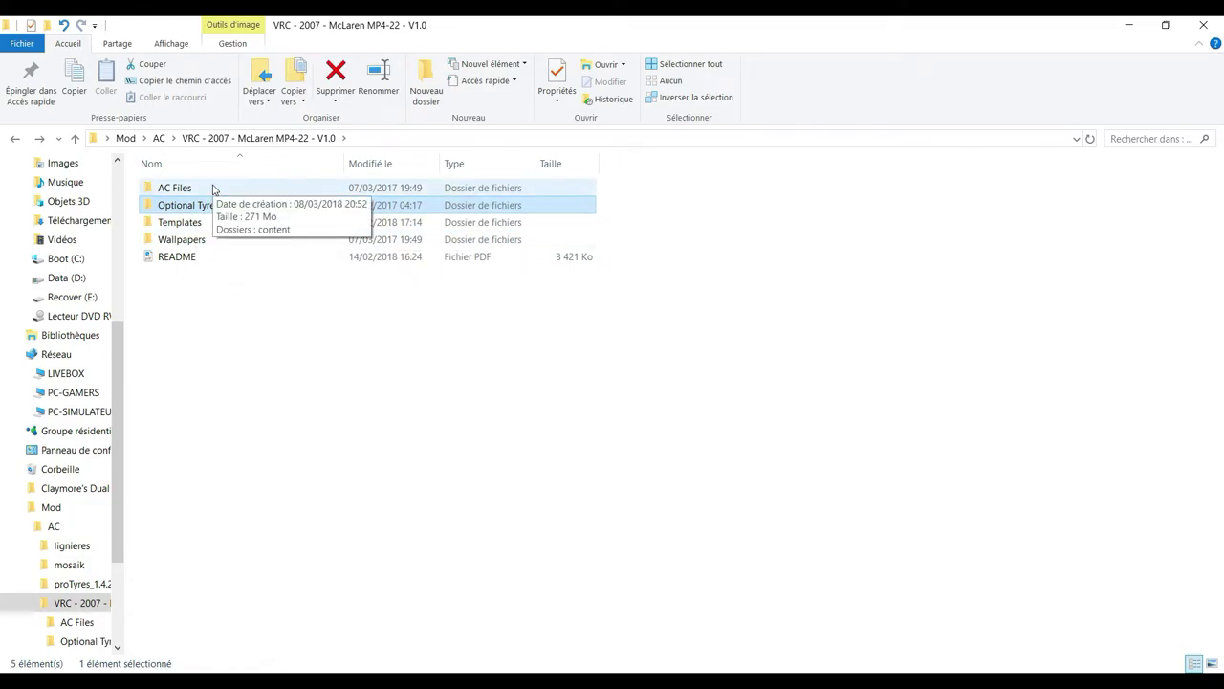
- Inspect the cars, fonts and driver folders inside the mod's AC Files\content folder
{"action": "double_click", "coordinate": [213, 189]}
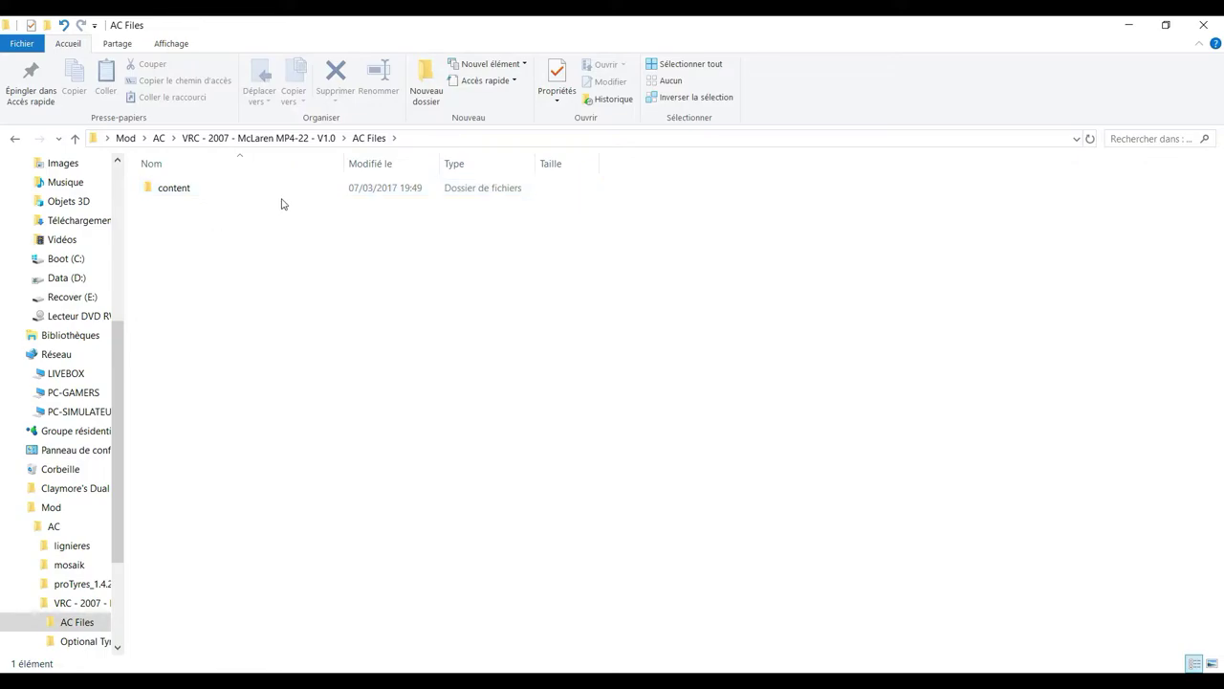
{"action": "double_click", "coordinate": [245, 194]}
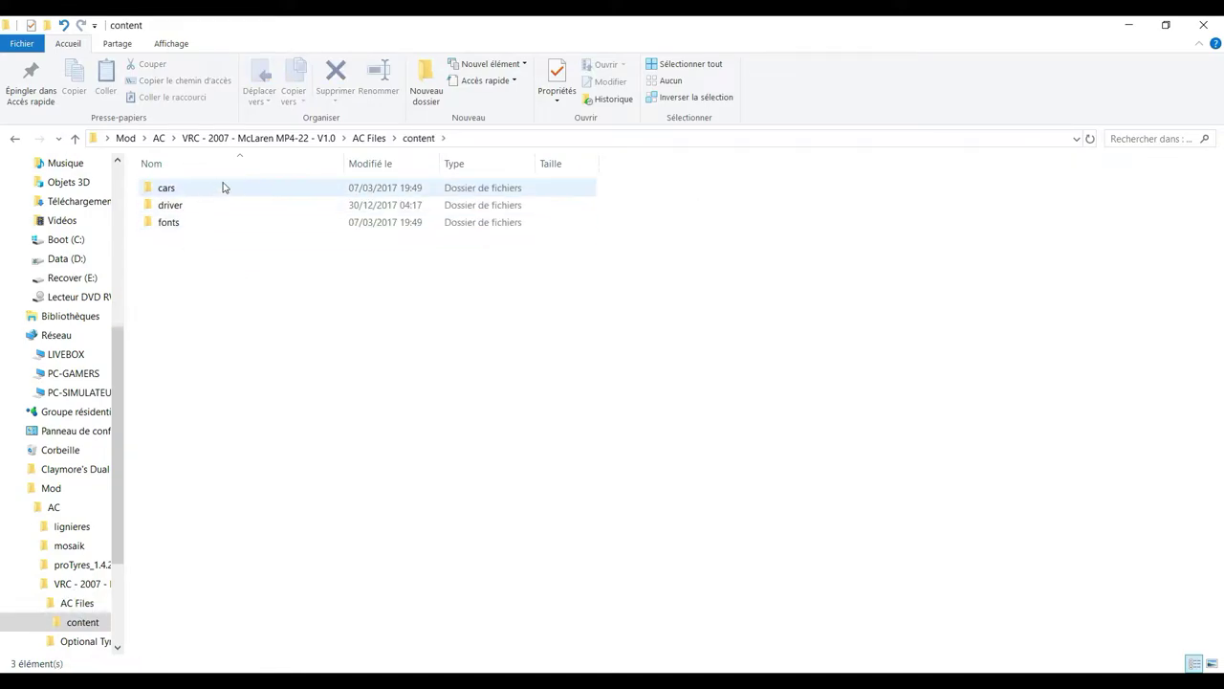
{"action": "left_click", "coordinate": [223, 187]}
{"action": "double_click", "coordinate": [223, 188]}
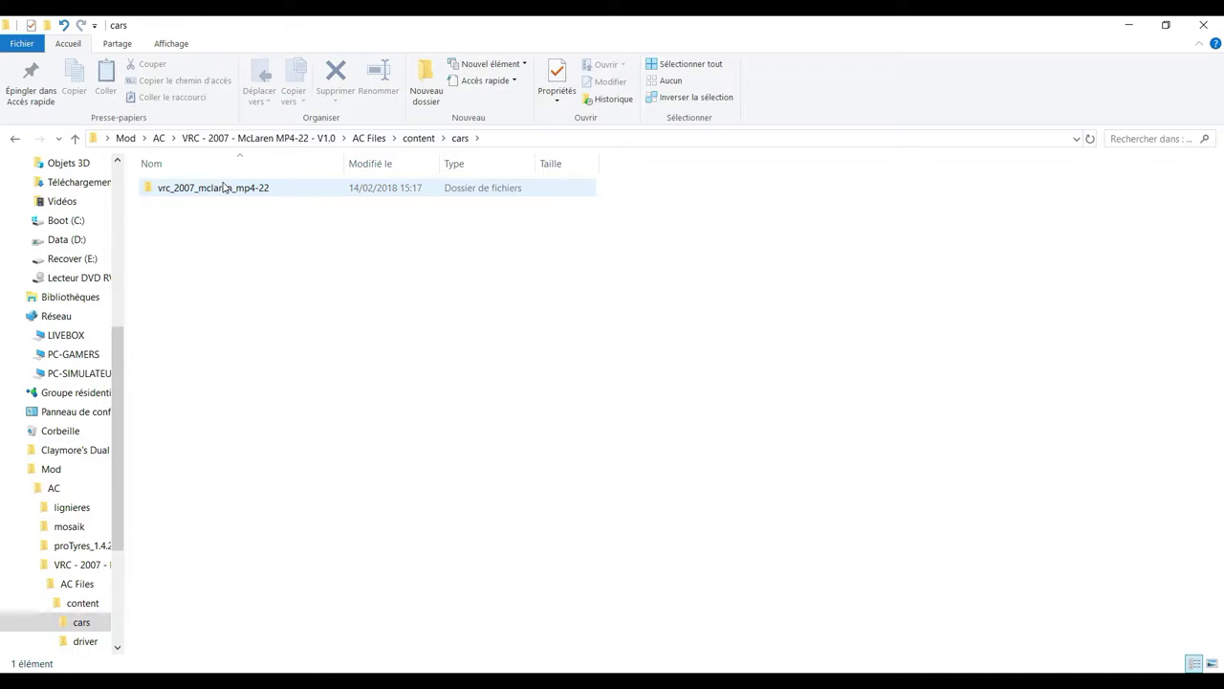
{"action": "key", "text": "BackSpace"}
{"action": "double_click", "coordinate": [220, 233]}
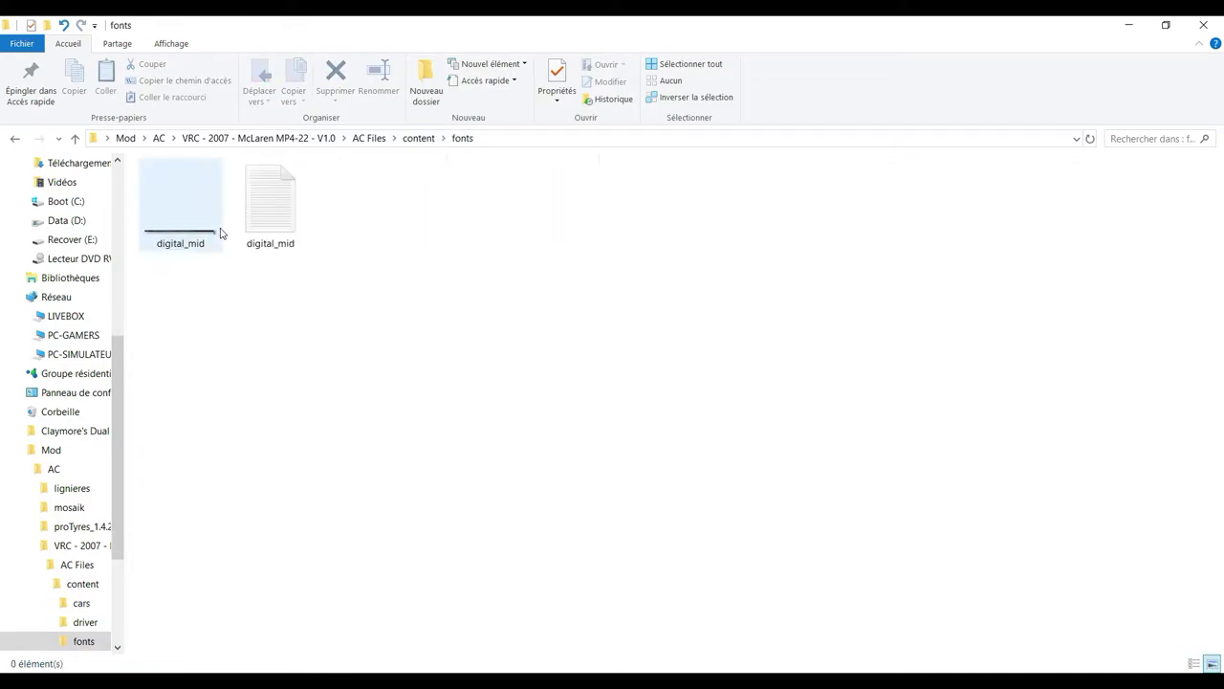
{"action": "key", "text": "BackSpace"}
{"action": "double_click", "coordinate": [221, 206]}
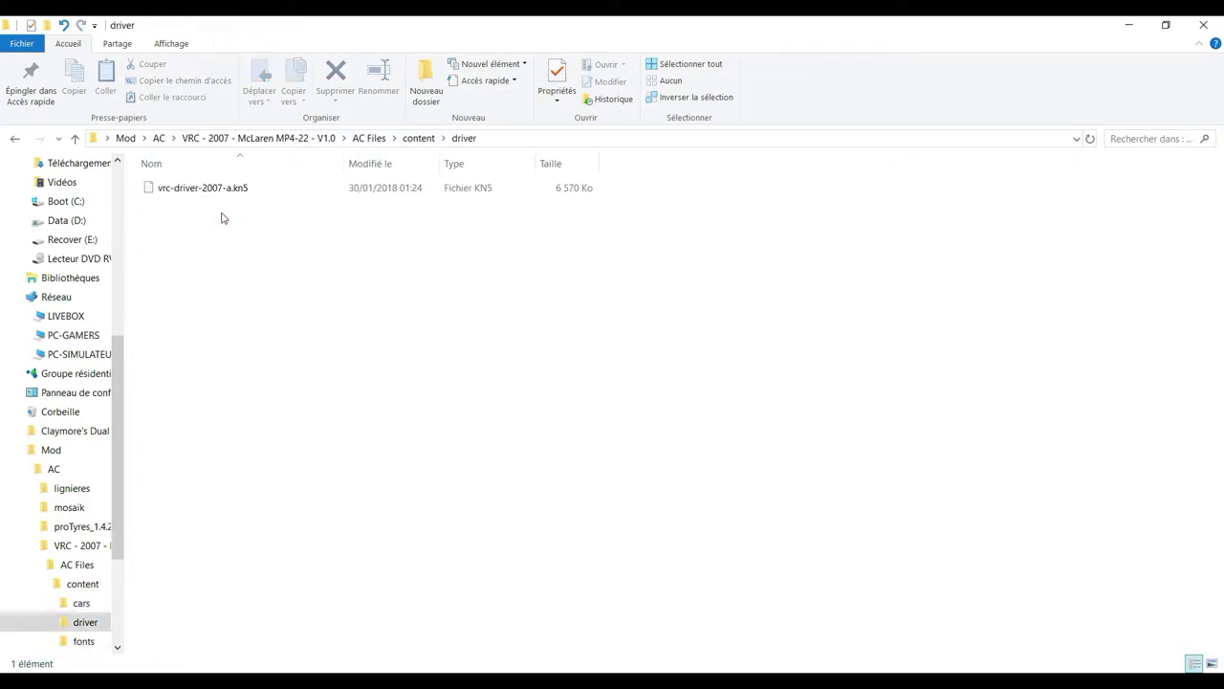
{"action": "key", "text": "BackSpace"}
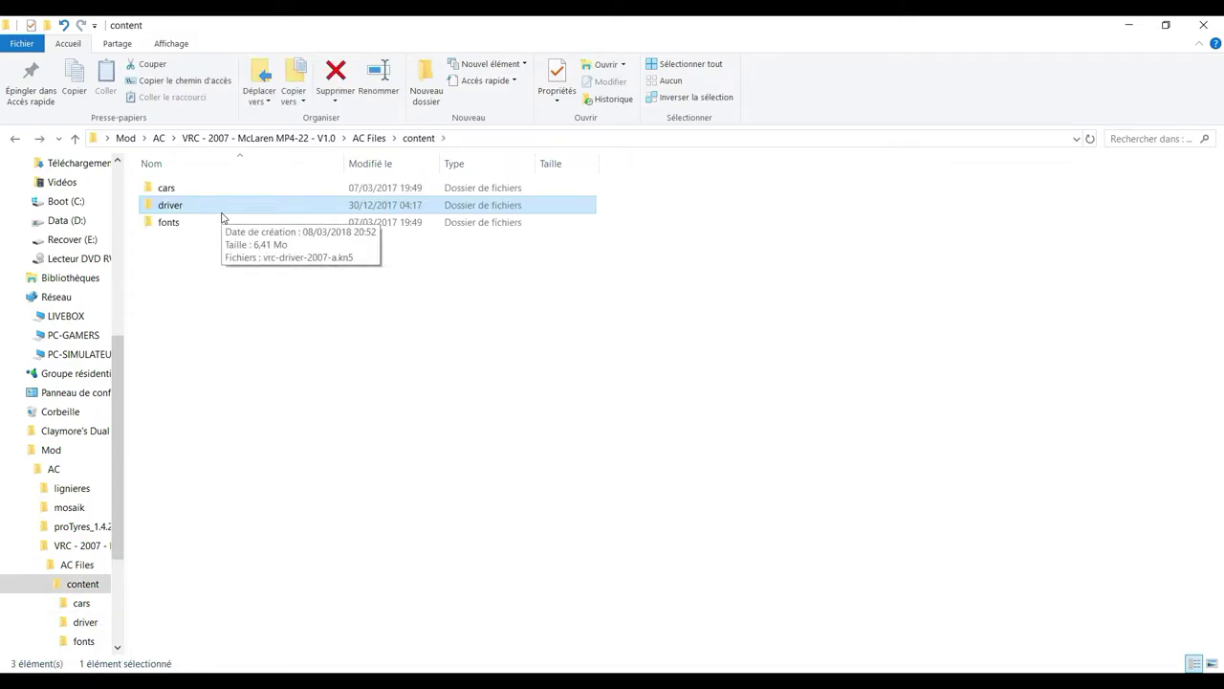
- Select the cars, driver and fonts folders, switch between the open Explorer windows, then clear the selection
{"action": "left_click_drag", "start_coordinate": [532, 303], "coordinate": [260, 179]}
{"action": "right_click", "coordinate": [238, 220]}
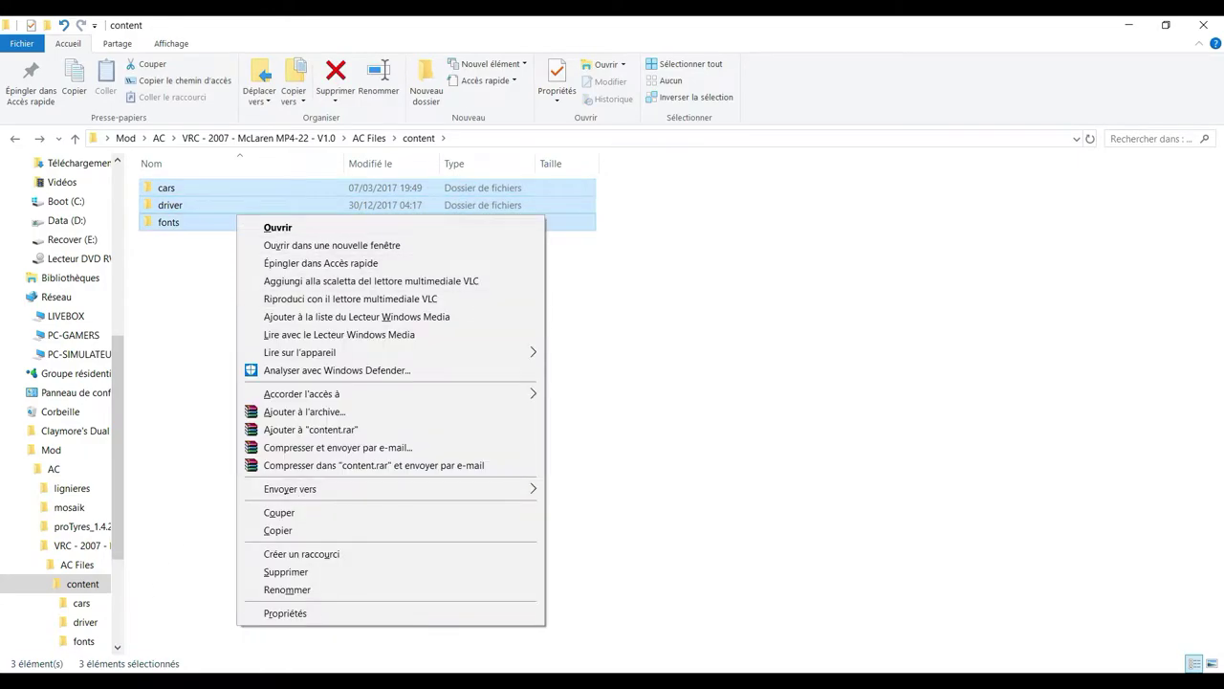
{"action": "left_click", "coordinate": [262, 511]}
{"action": "left_click", "coordinate": [253, 622]}
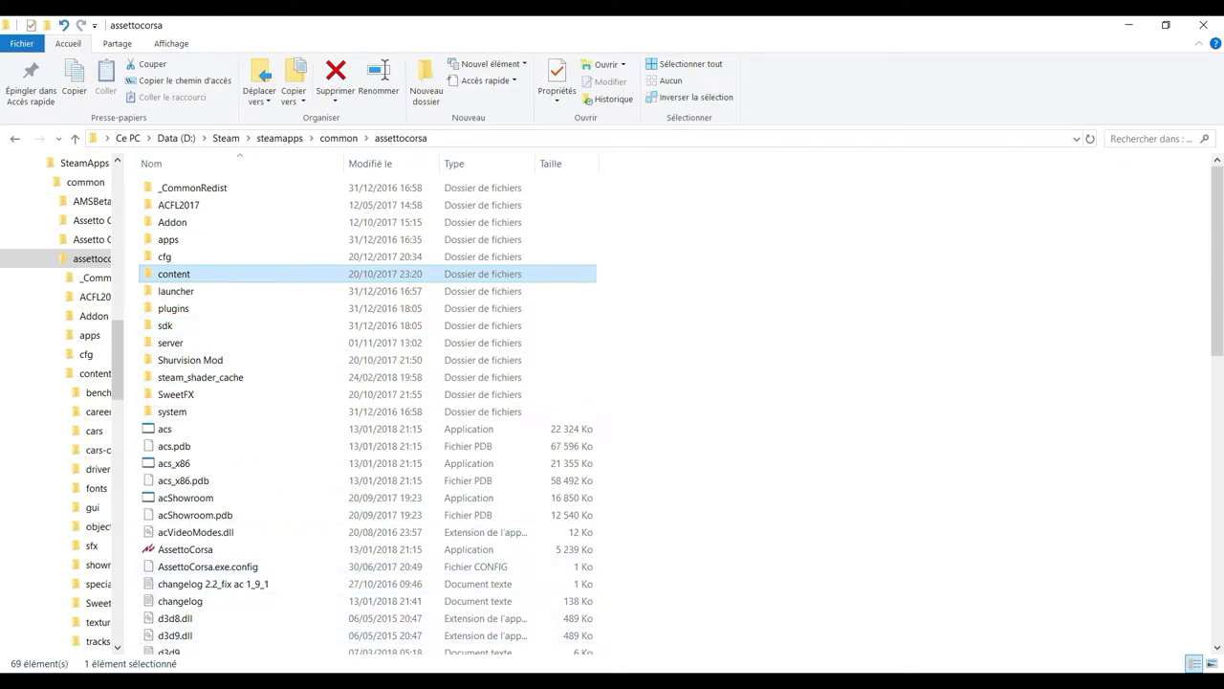
{"action": "left_click", "coordinate": [362, 681]}
{"action": "left_click", "coordinate": [86, 617]}
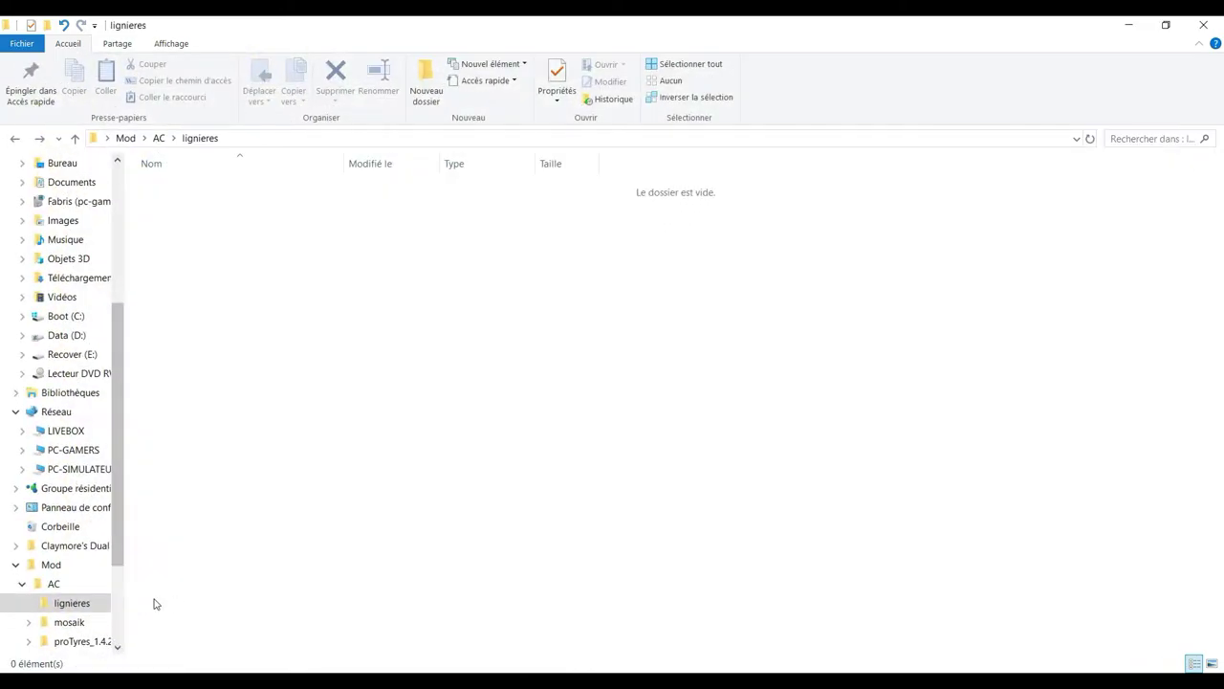
{"action": "left_click", "coordinate": [363, 629]}
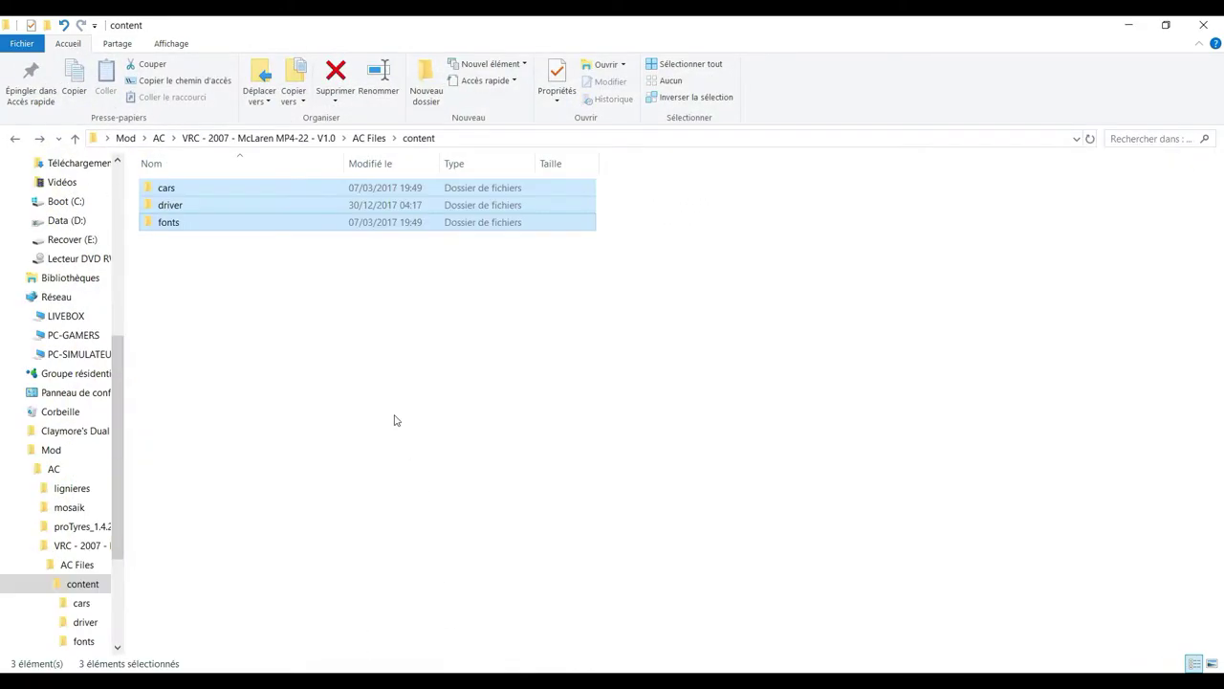
{"action": "left_click", "coordinate": [342, 389]}
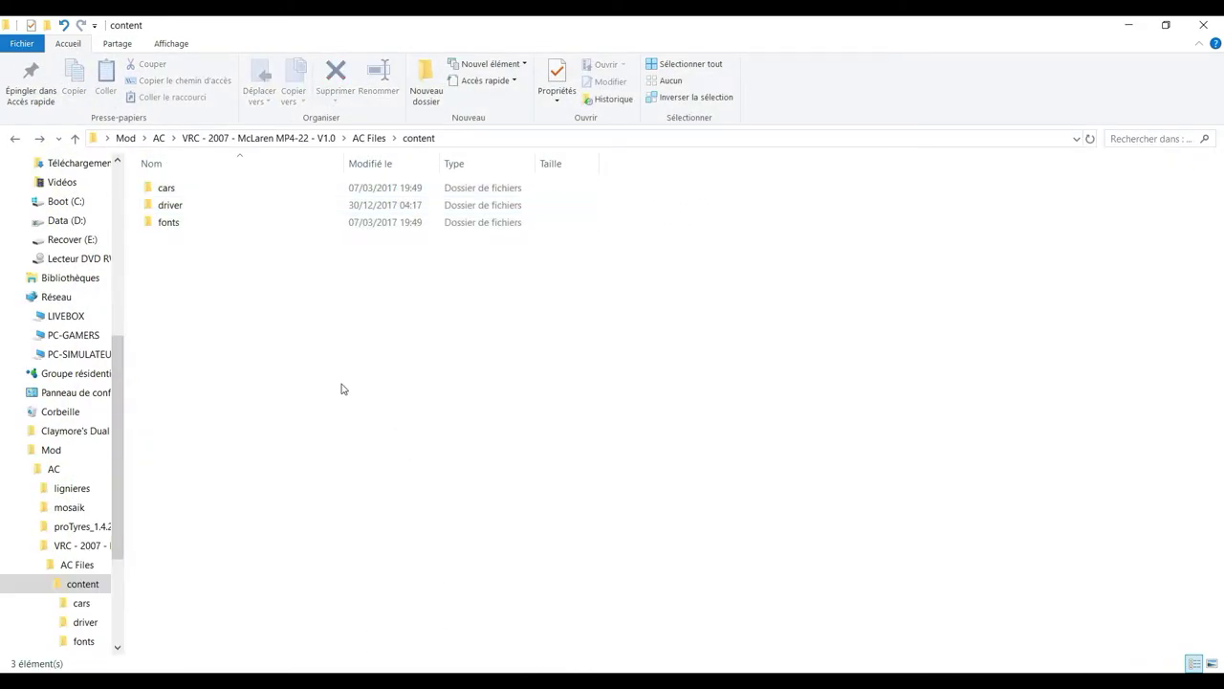
- Copy the vrc_2007_mclaren_mp4-22 car folder from the mod's content\cars folder
{"action": "double_click", "coordinate": [292, 185]}
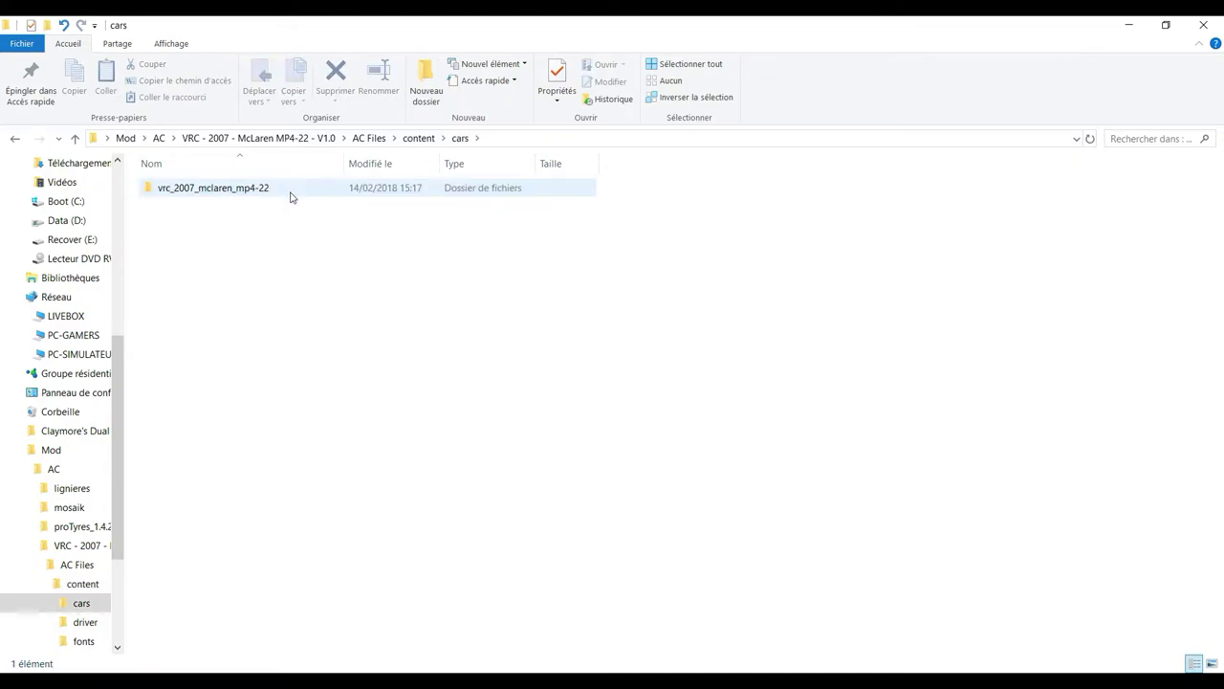
{"action": "double_click", "coordinate": [220, 188]}
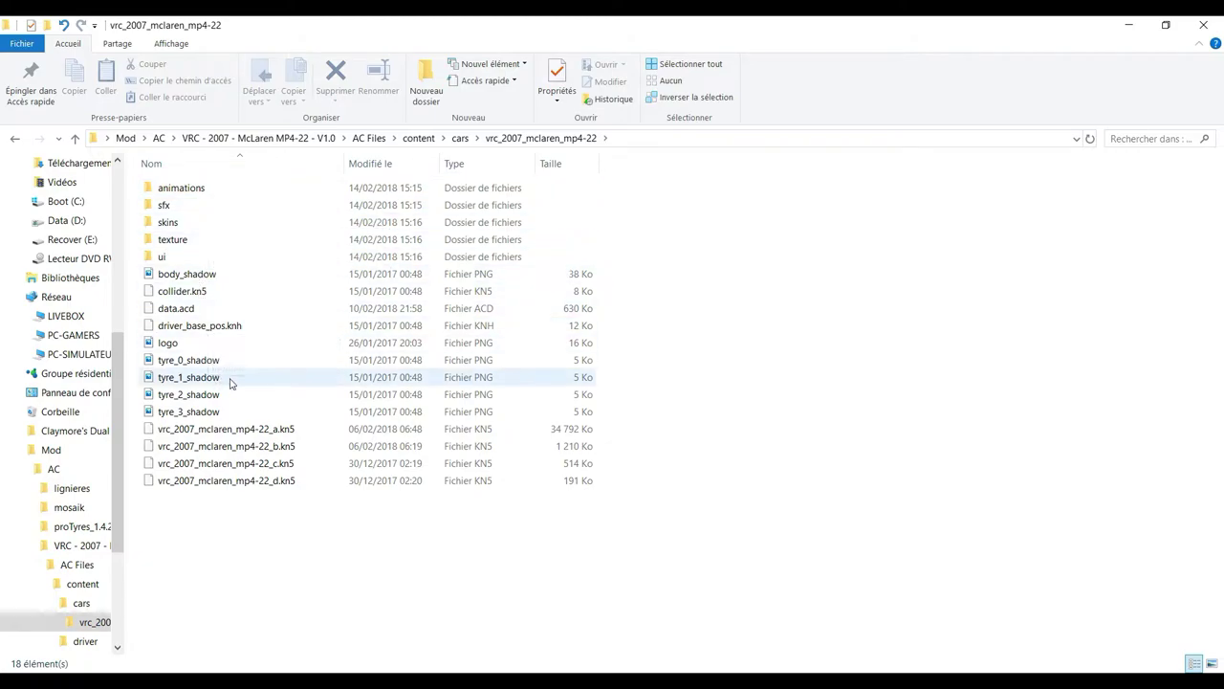
{"action": "key", "text": "BackSpace"}
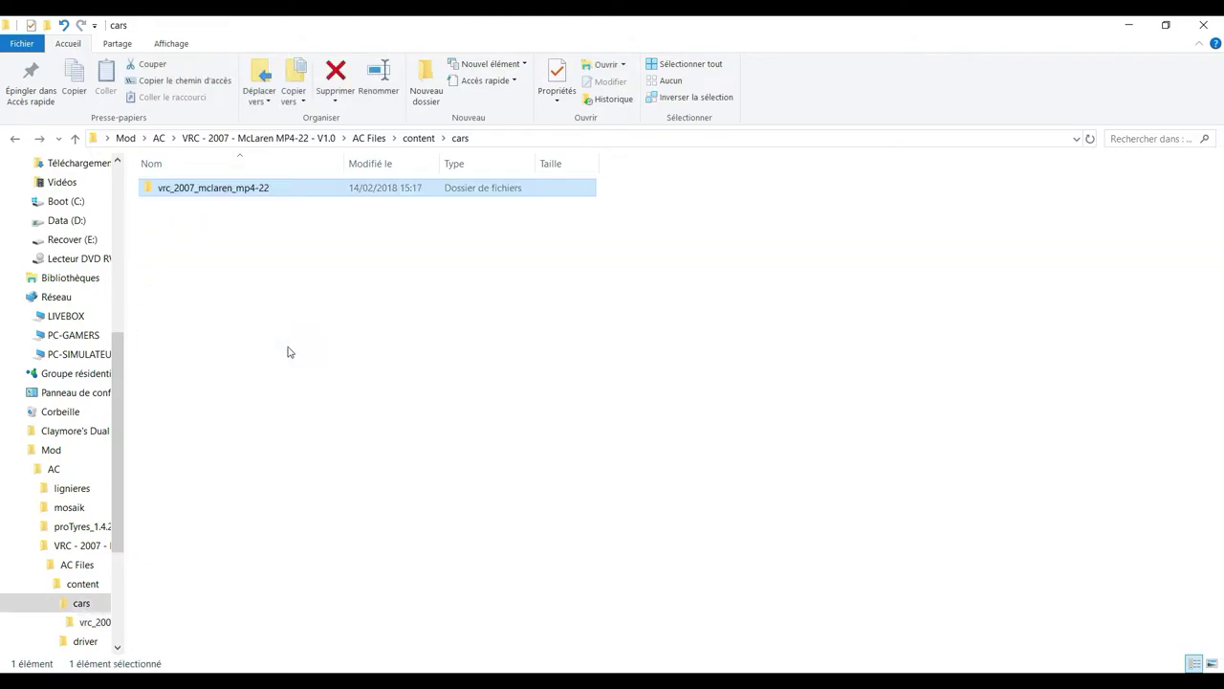
{"action": "right_click", "coordinate": [251, 191]}
{"action": "left_click", "coordinate": [300, 490]}
{"action": "left_click", "coordinate": [1204, 25]}
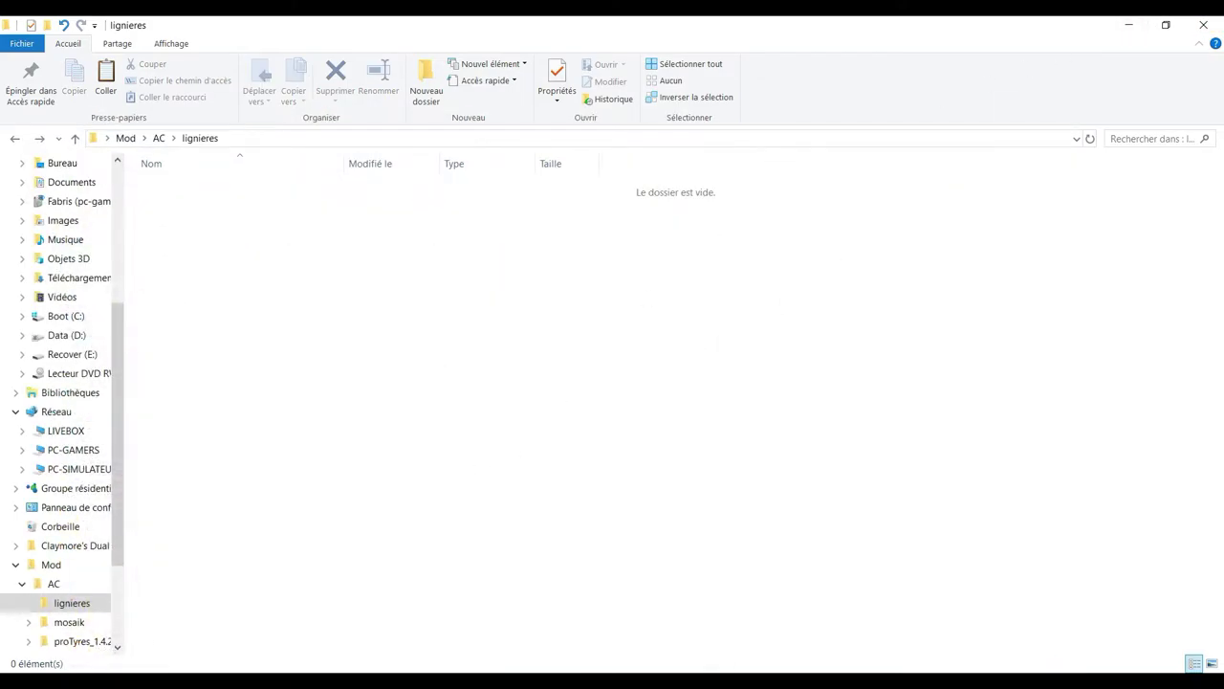
- Paste it into assettocorsa\content\cars, replacing existing files, and return to the assettocorsa root
{"action": "left_click", "coordinate": [186, 623]}
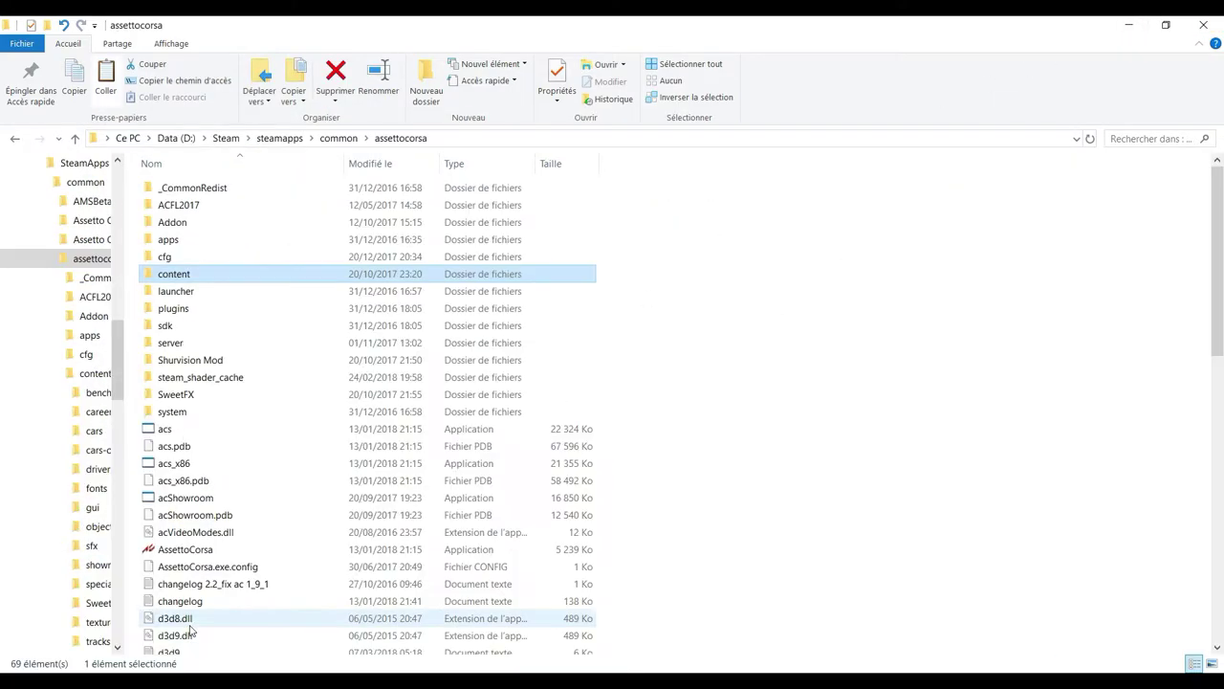
{"action": "double_click", "coordinate": [222, 277]}
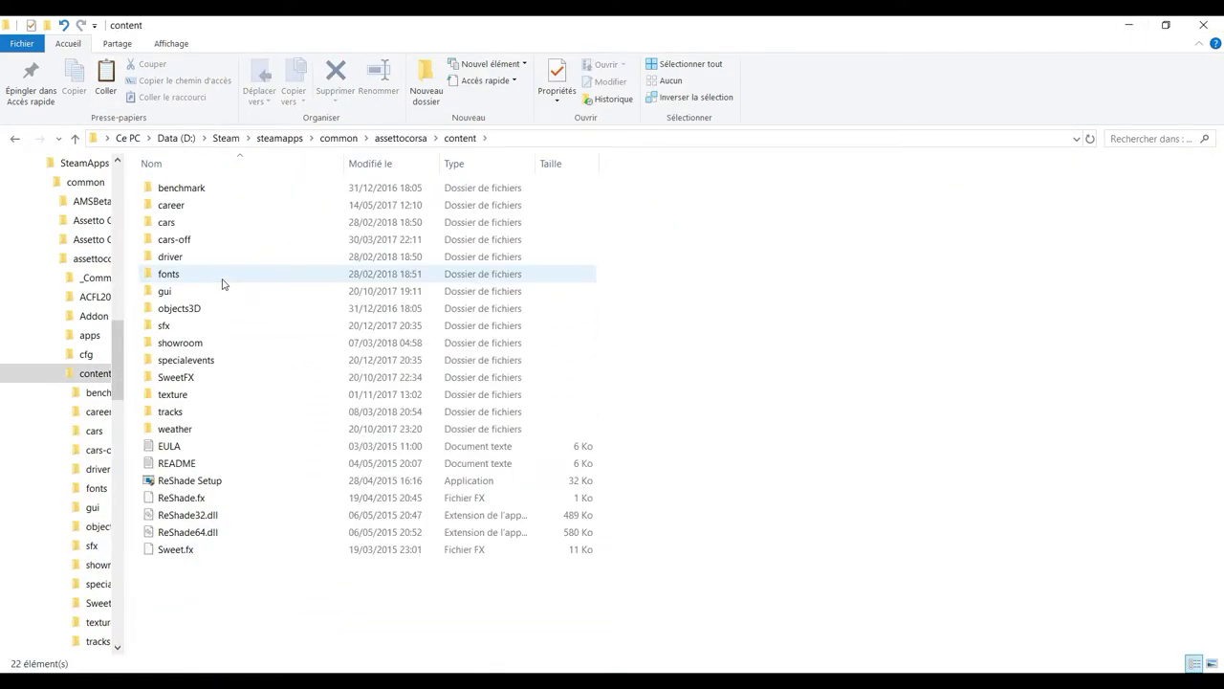
{"action": "double_click", "coordinate": [210, 222]}
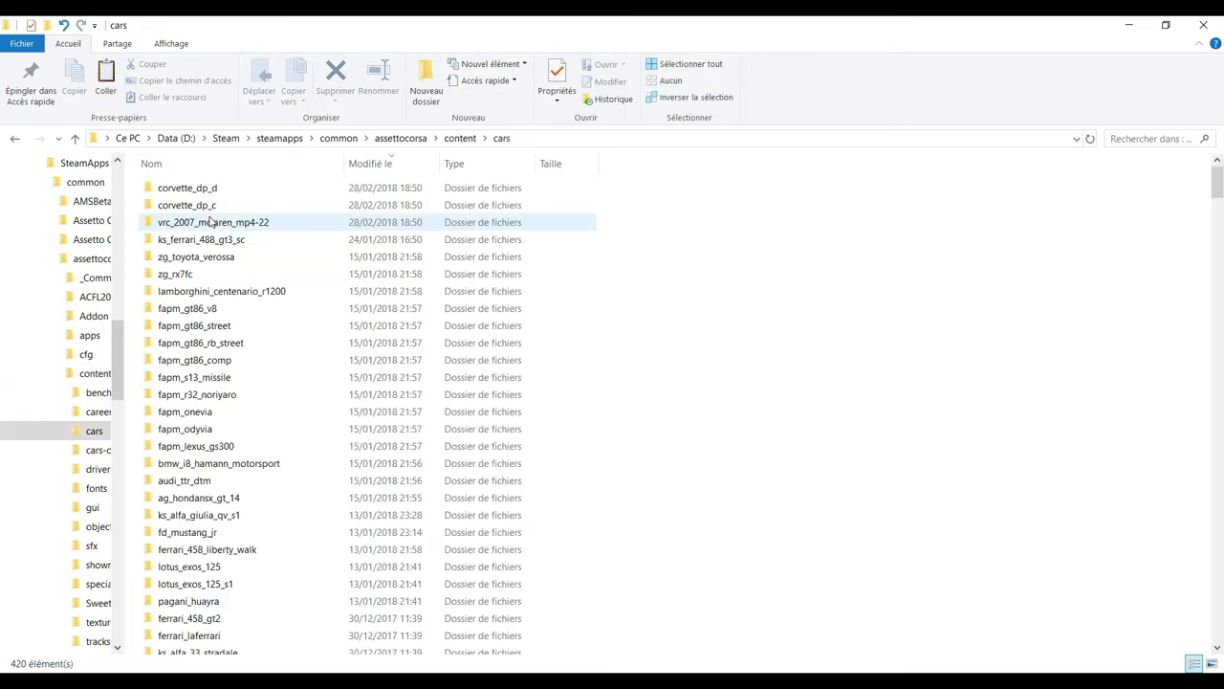
{"action": "right_click", "coordinate": [846, 254]}
{"action": "left_click", "coordinate": [887, 369]}
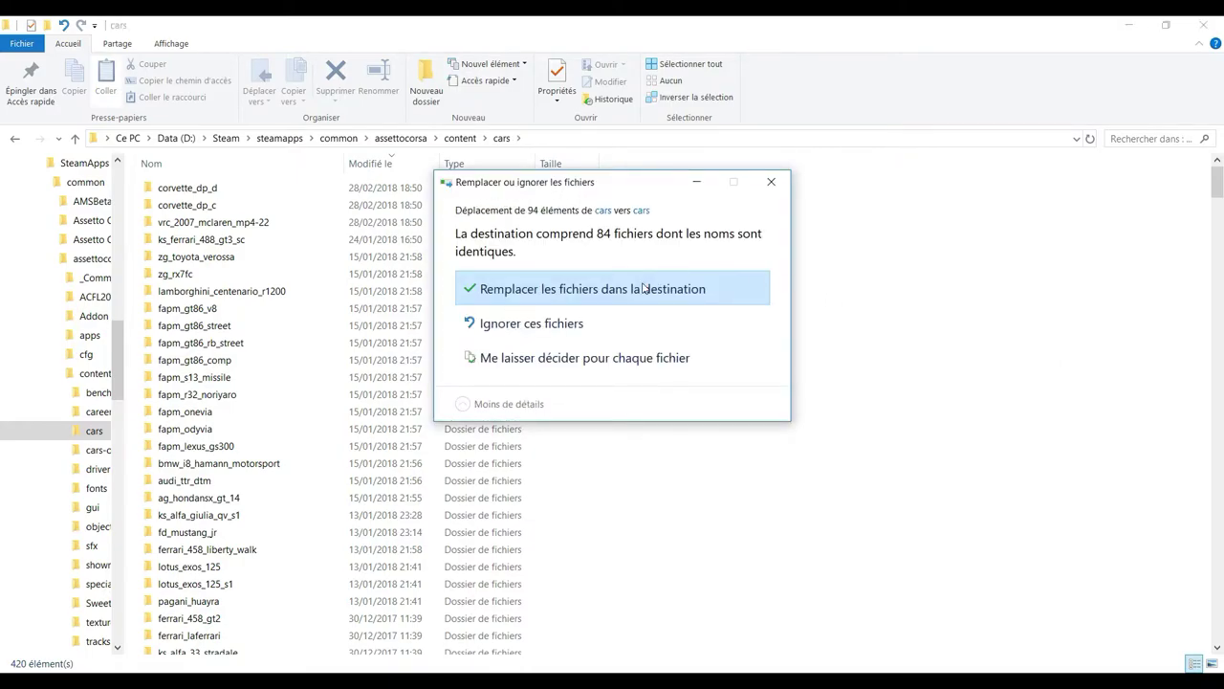
{"action": "left_click", "coordinate": [642, 287]}
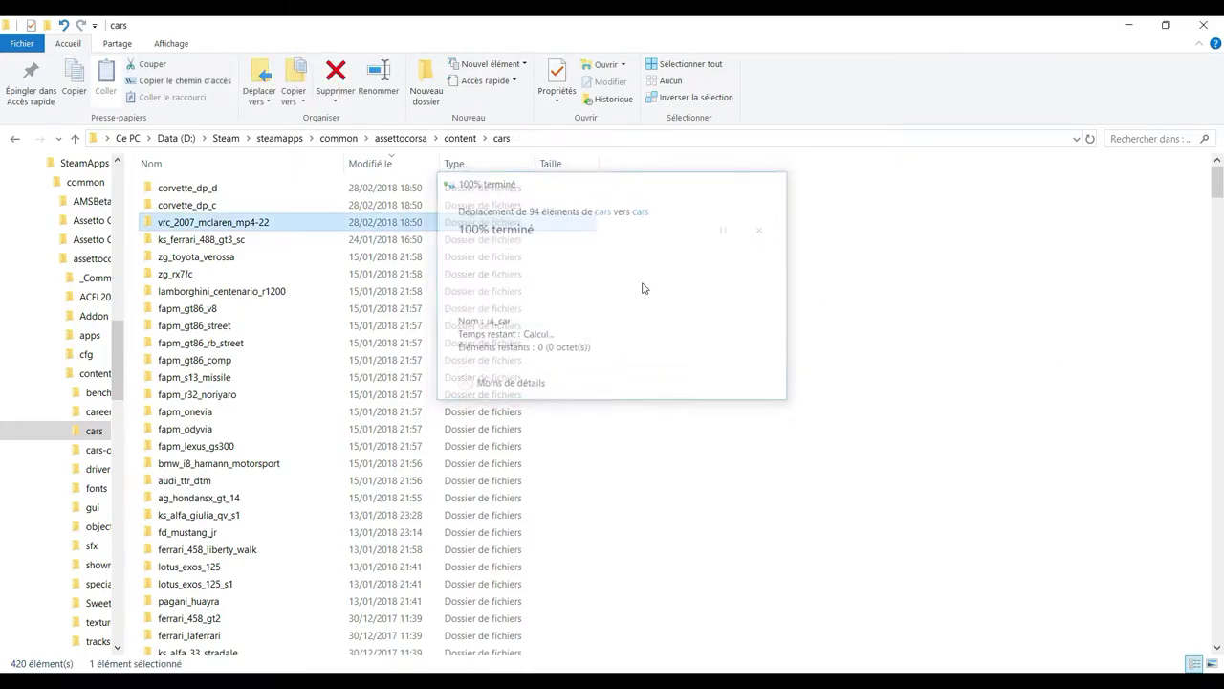
{"action": "left_click", "coordinate": [399, 138]}
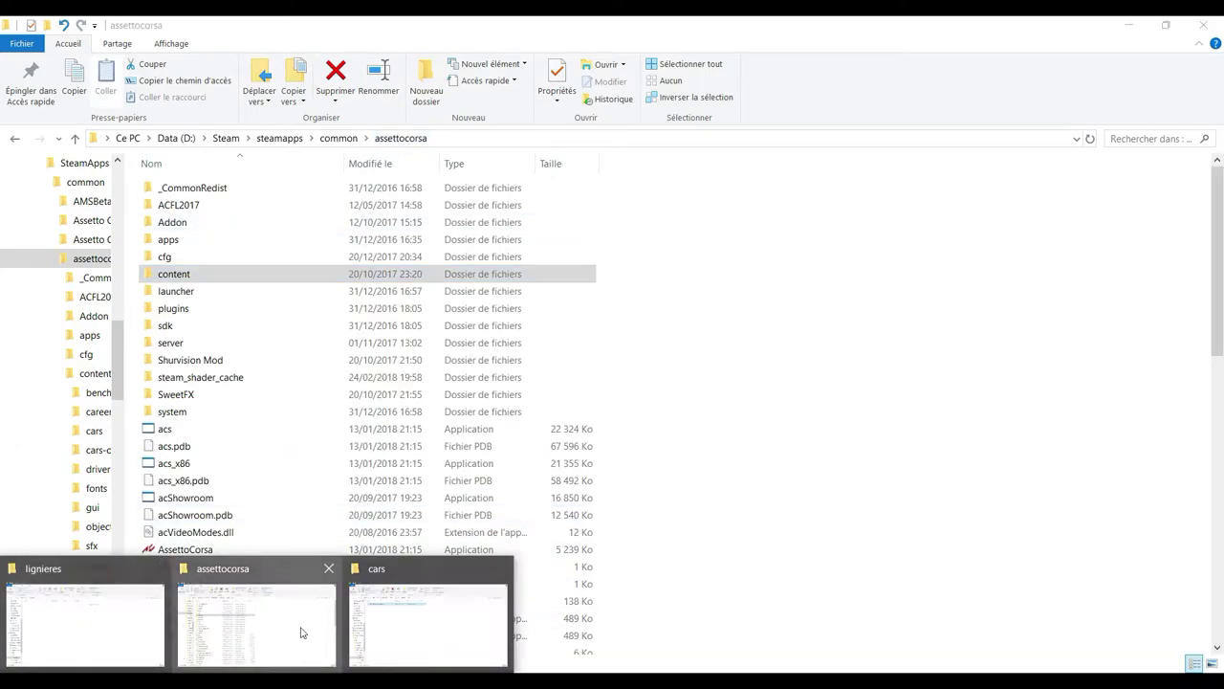
- Put vrc-driver-2007-a.kn5 from the mod's content\driver folder on the clipboard
{"action": "left_click", "coordinate": [421, 612]}
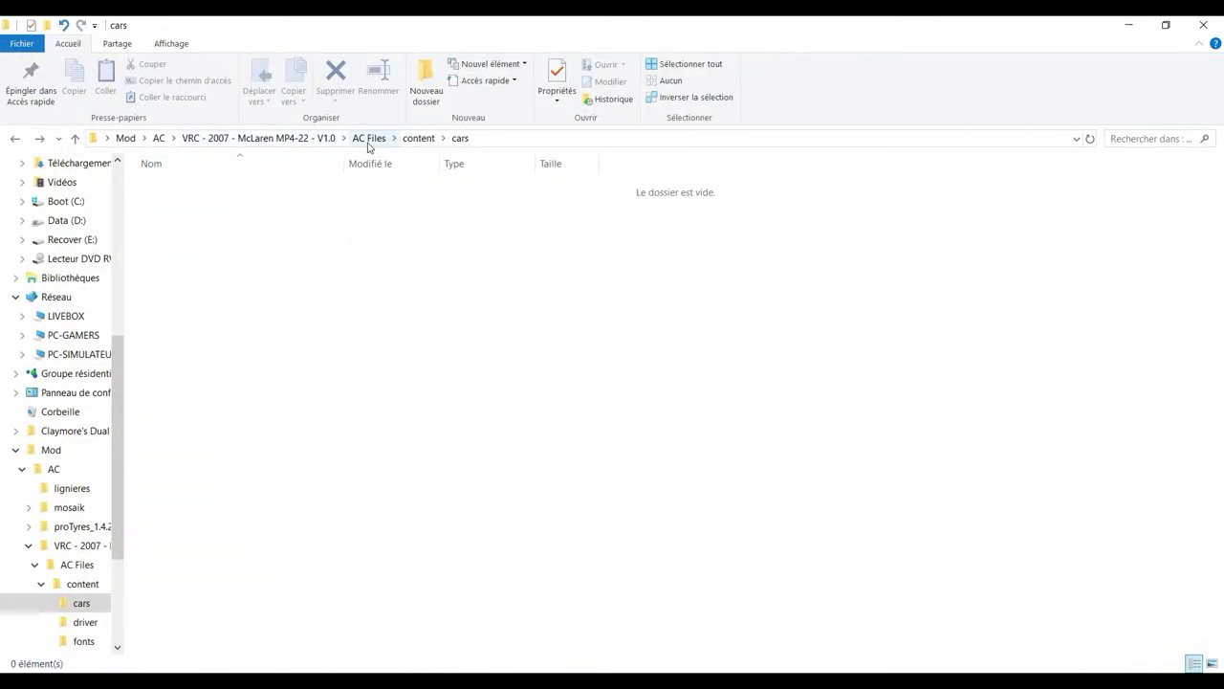
{"action": "left_click", "coordinate": [418, 137]}
{"action": "double_click", "coordinate": [229, 206]}
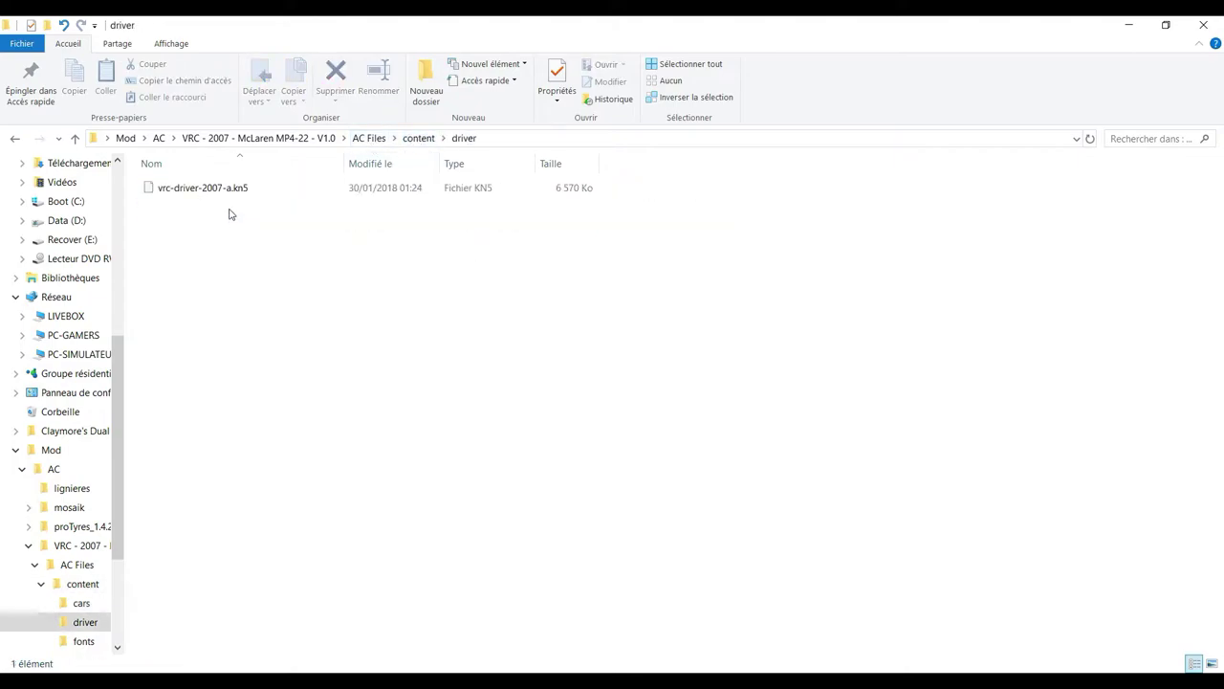
{"action": "left_click", "coordinate": [202, 197]}
{"action": "right_click", "coordinate": [202, 197]}
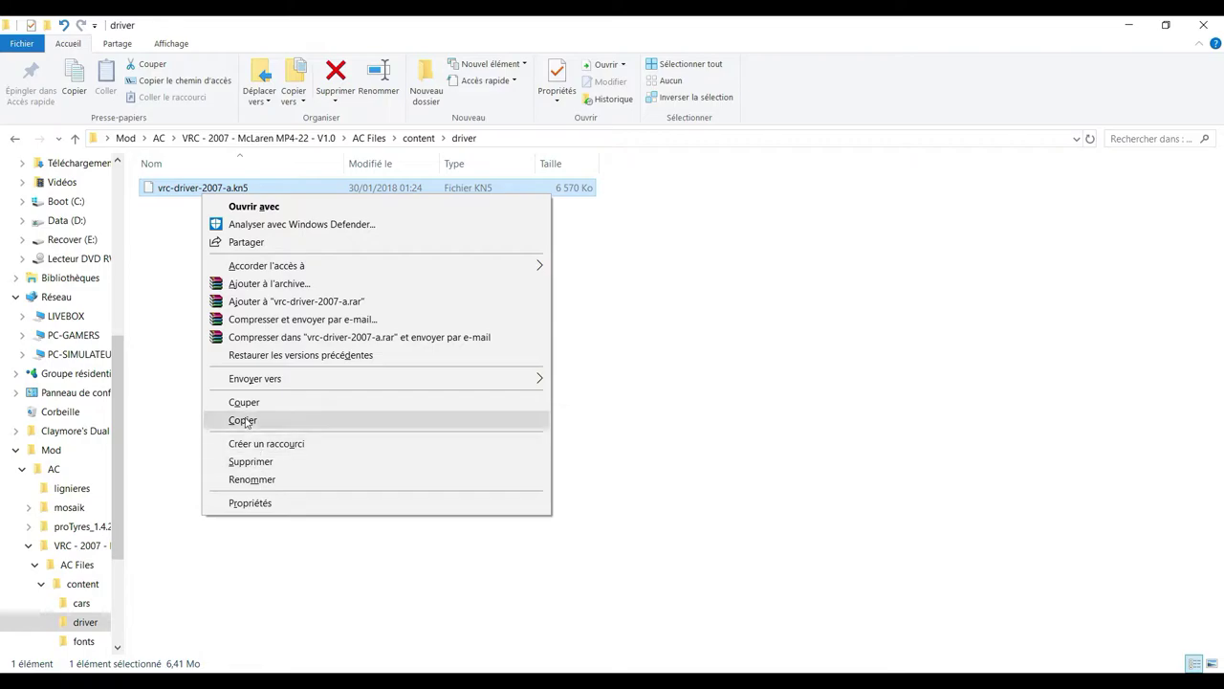
{"action": "left_click", "coordinate": [251, 403]}
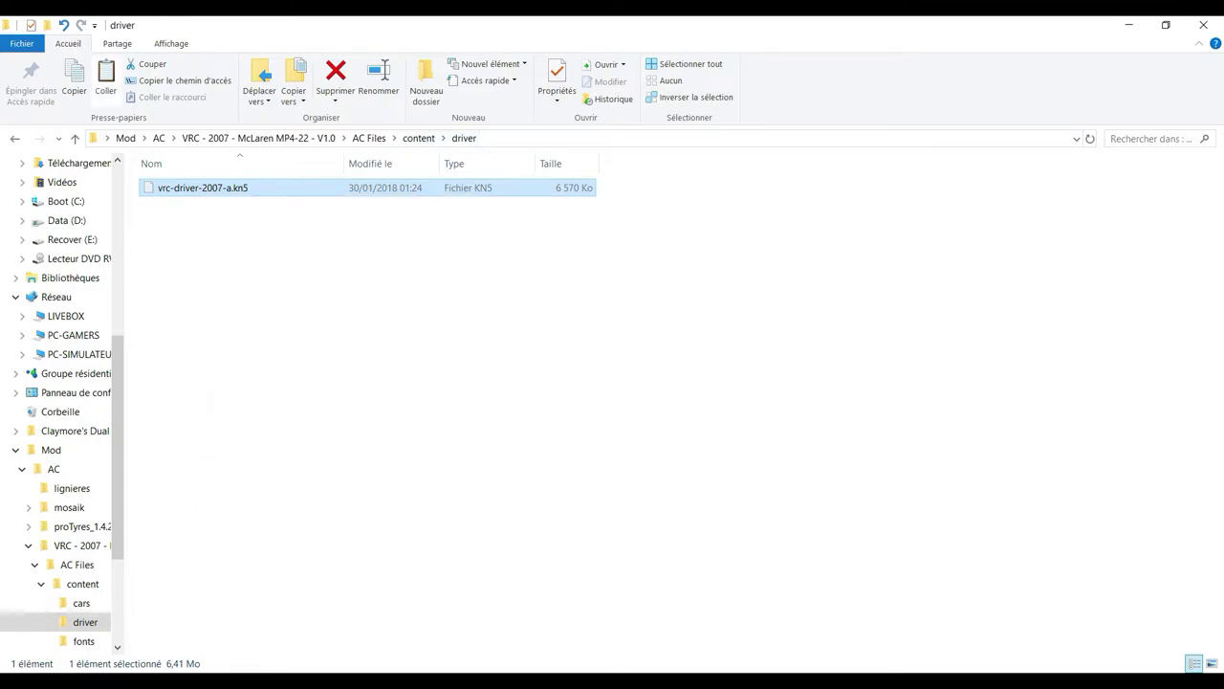
- Paste it into assettocorsa\content\driver, replacing the existing copy, then return to the mod's driver folder
{"action": "left_click", "coordinate": [236, 609]}
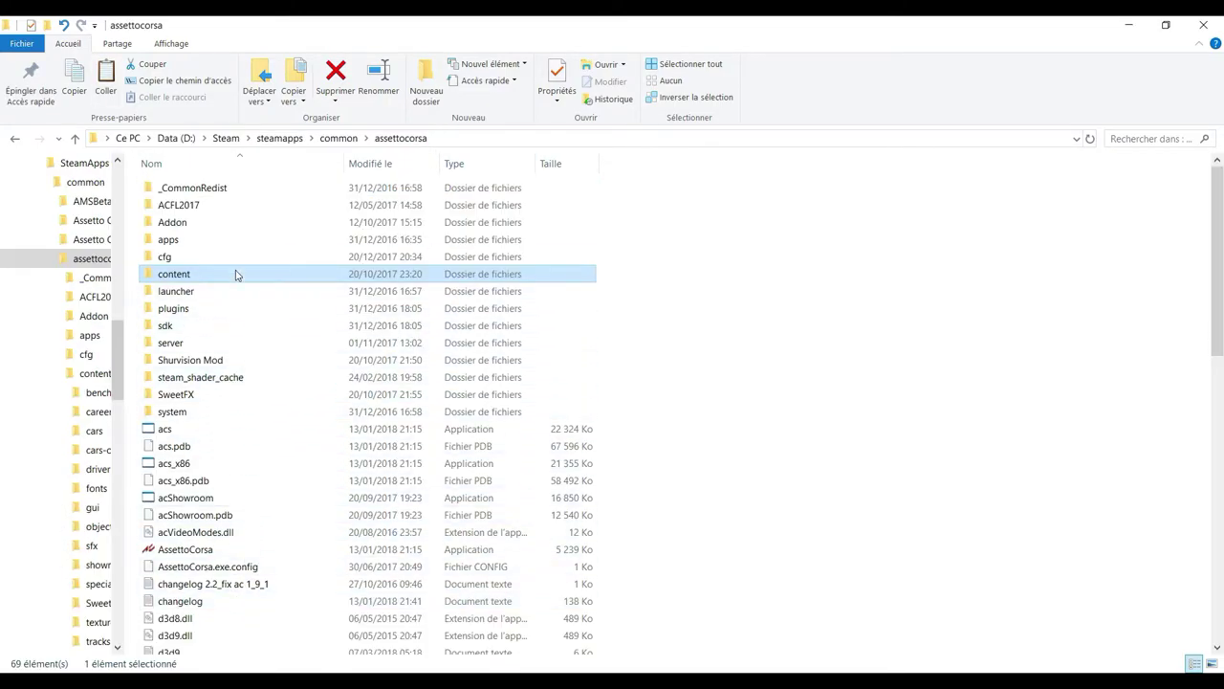
{"action": "double_click", "coordinate": [236, 277]}
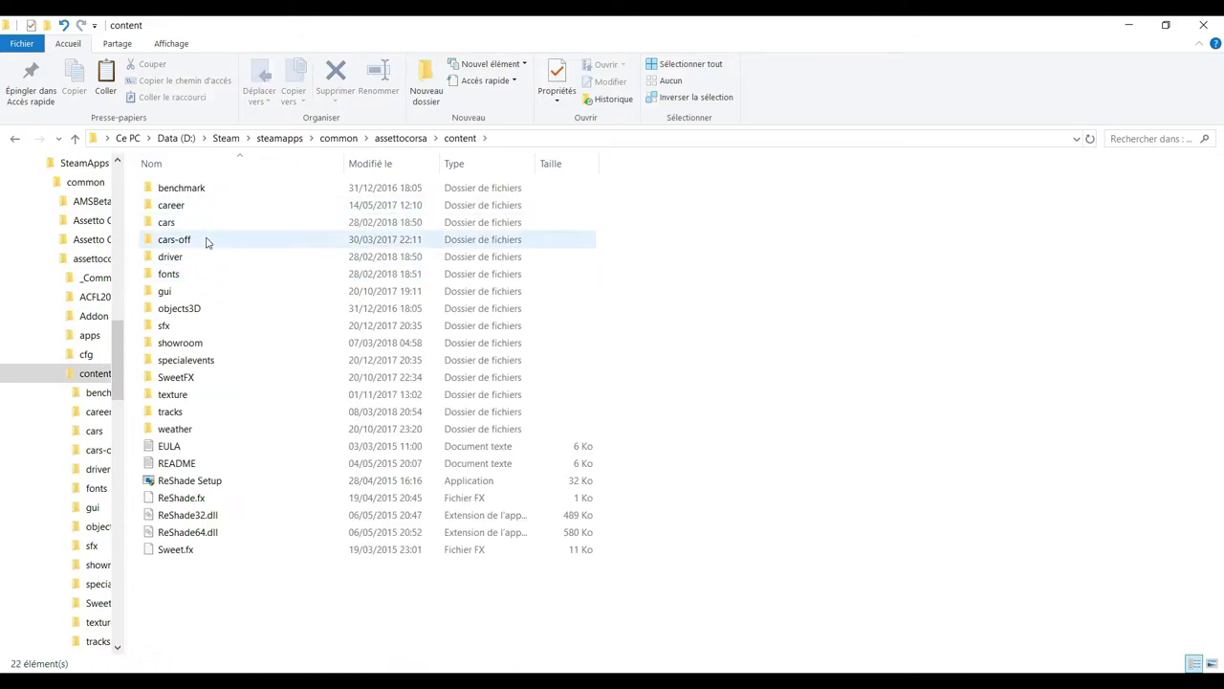
{"action": "double_click", "coordinate": [204, 258]}
{"action": "right_click", "coordinate": [689, 352]}
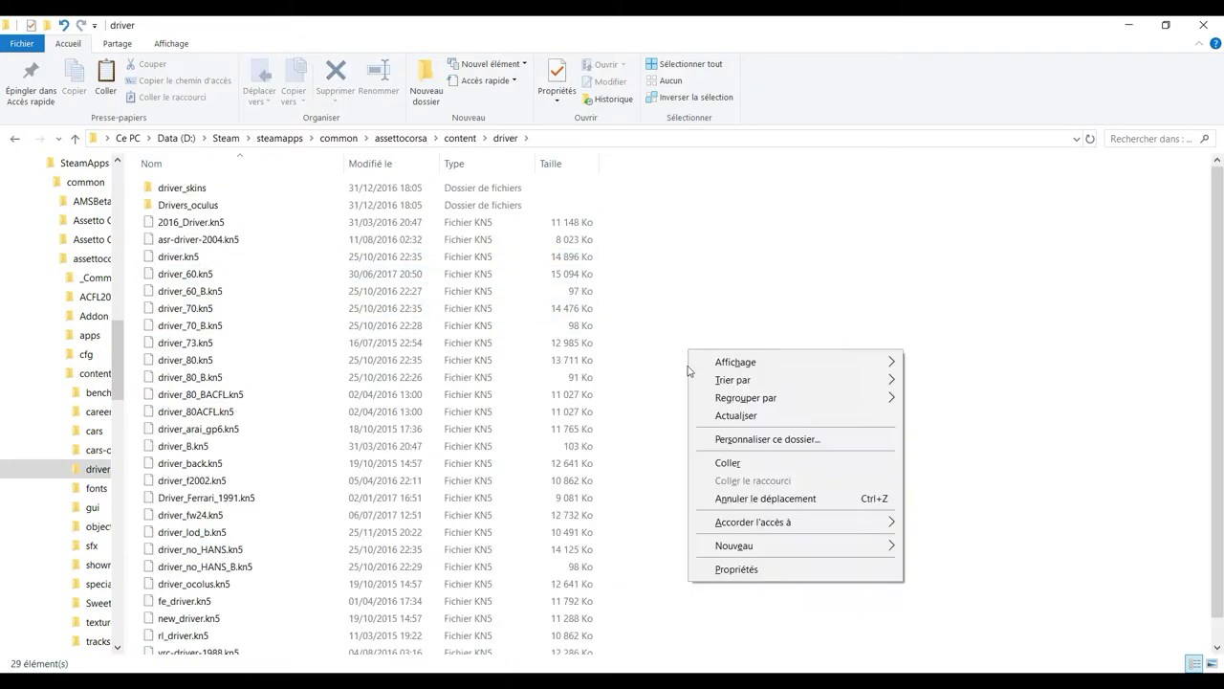
{"action": "left_click", "coordinate": [724, 465]}
{"action": "left_click", "coordinate": [563, 292]}
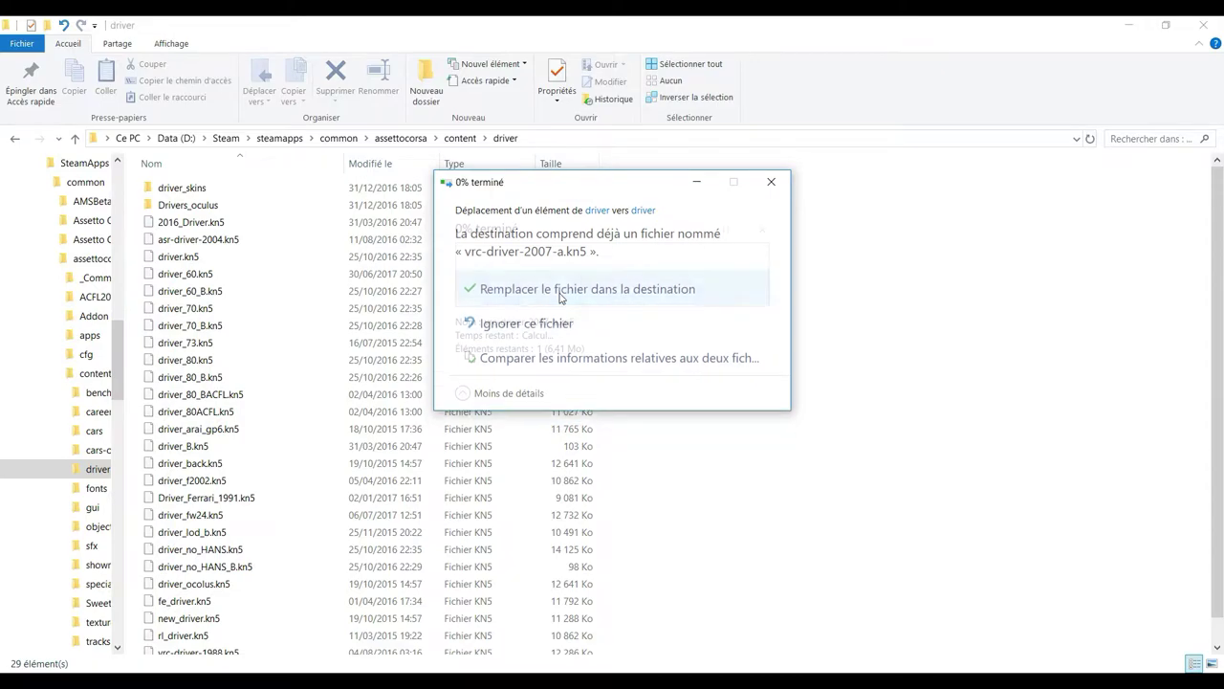
{"action": "left_click", "coordinate": [406, 139]}
{"action": "left_click", "coordinate": [258, 681]}
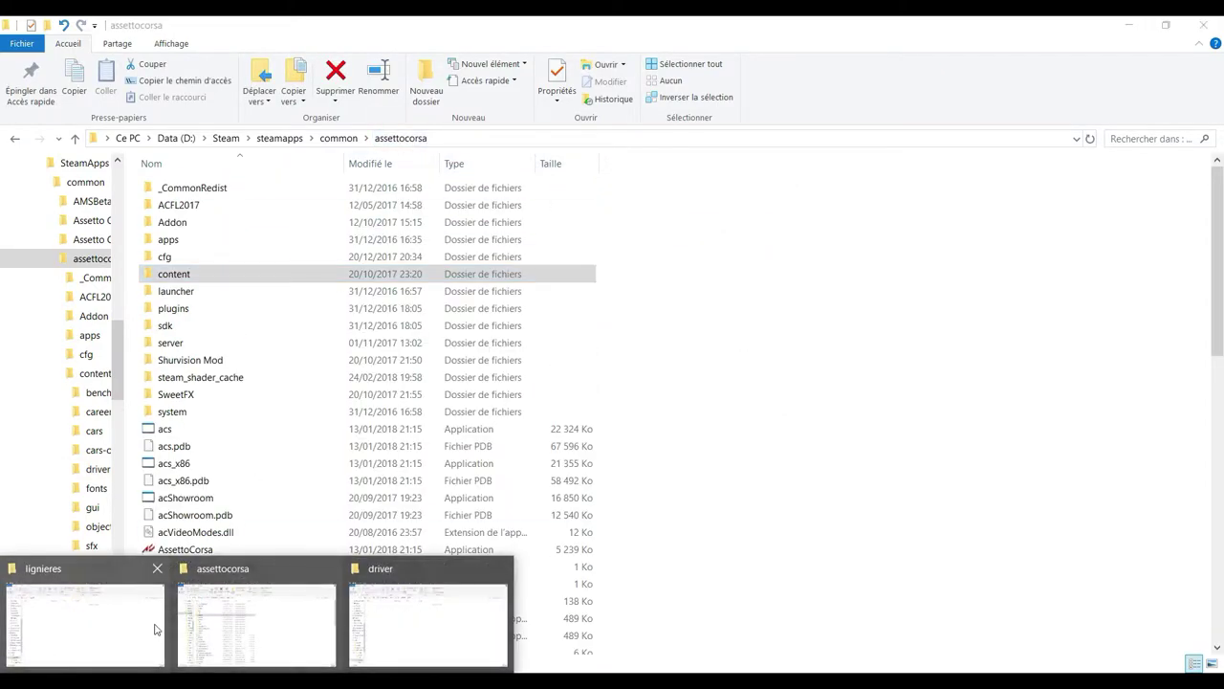
{"action": "left_click", "coordinate": [441, 605]}
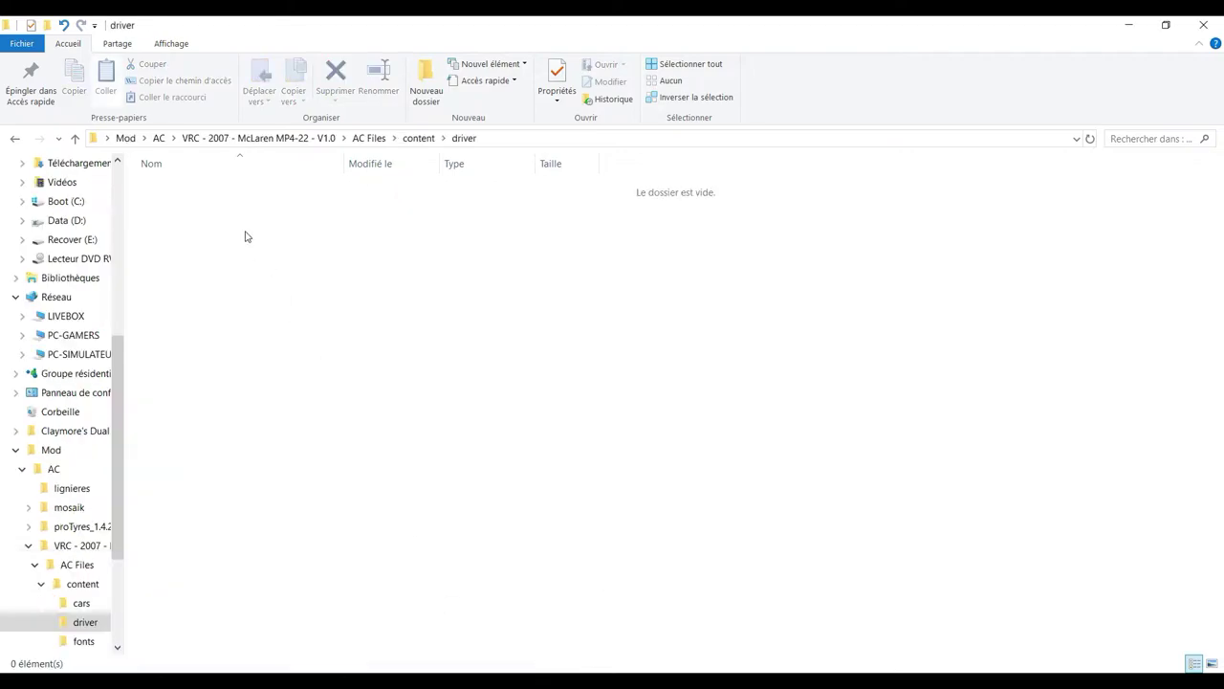
- Cut both digital_mid font files from the mod's content\fonts folder
{"action": "left_click", "coordinate": [369, 138]}
{"action": "double_click", "coordinate": [303, 200]}
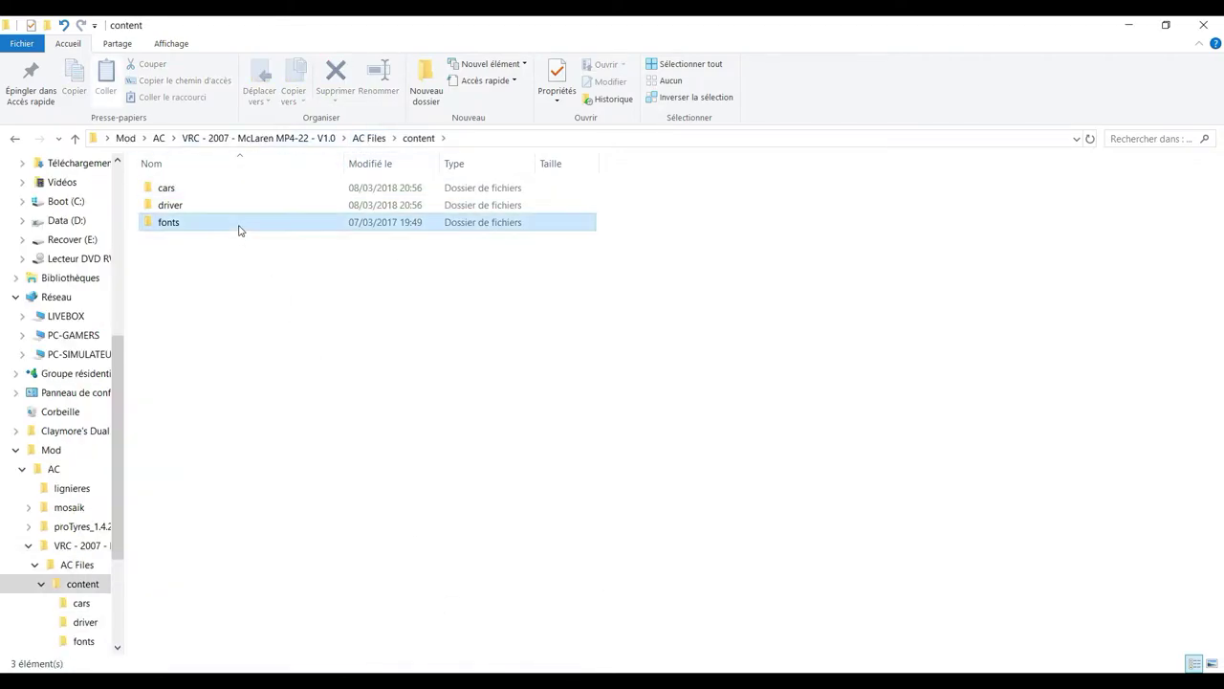
{"action": "double_click", "coordinate": [239, 226]}
{"action": "left_click_drag", "start_coordinate": [170, 270], "coordinate": [270, 222]}
{"action": "right_click", "coordinate": [271, 221]}
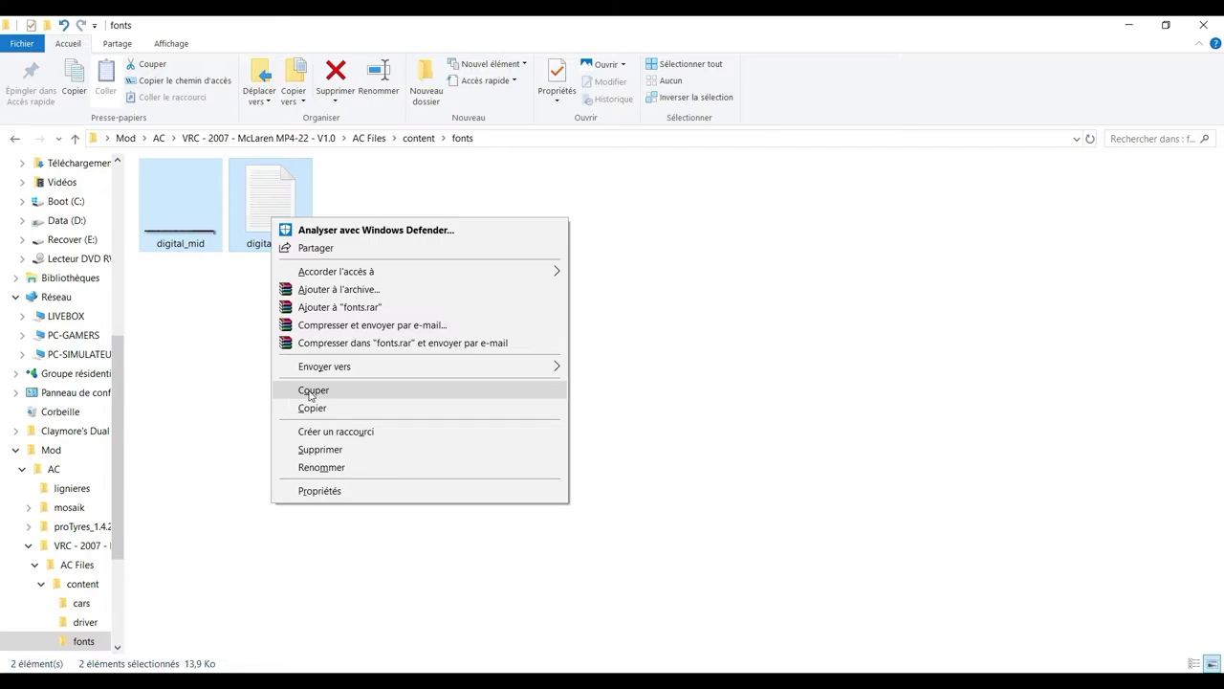
{"action": "left_click", "coordinate": [309, 393]}
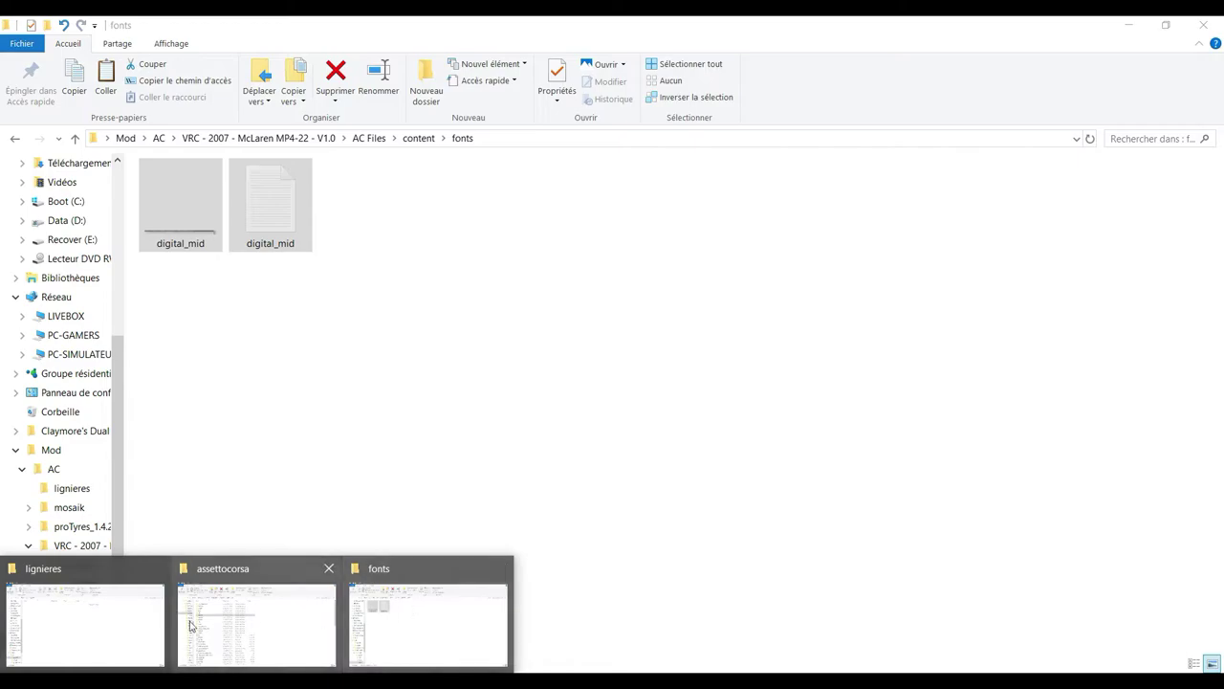
- Paste them into assettocorsa\content\fonts, replacing the existing files, and return to the assettocorsa root
{"action": "left_click", "coordinate": [232, 623]}
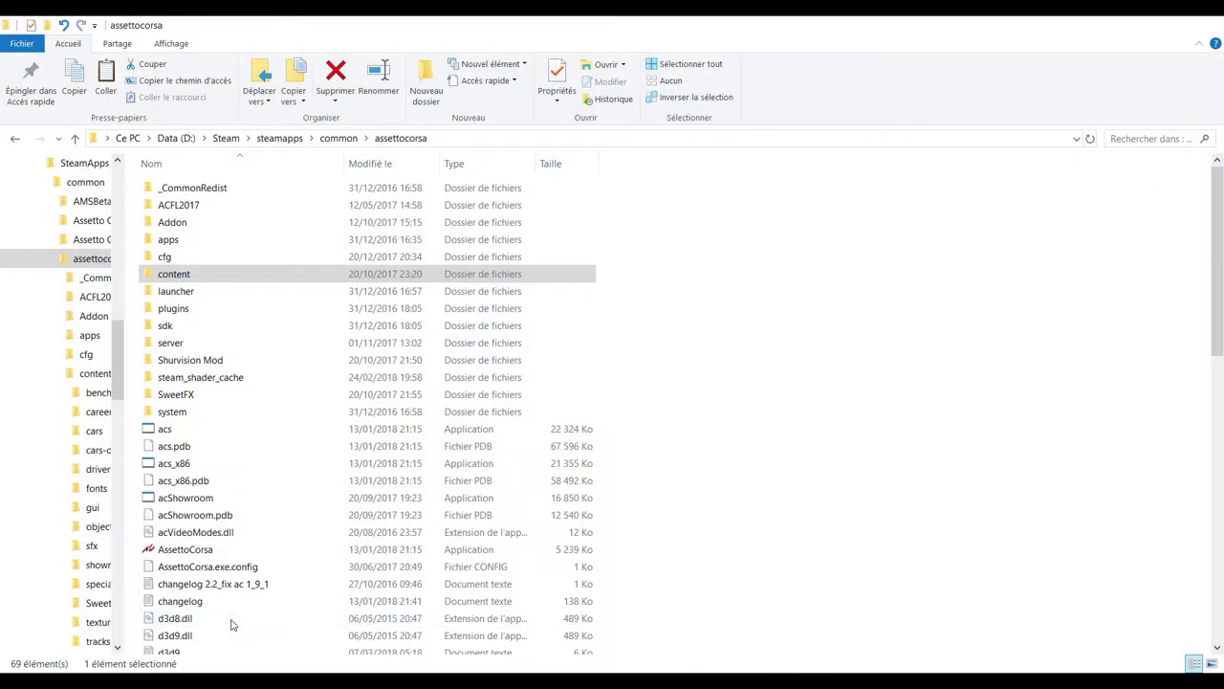
{"action": "double_click", "coordinate": [229, 282]}
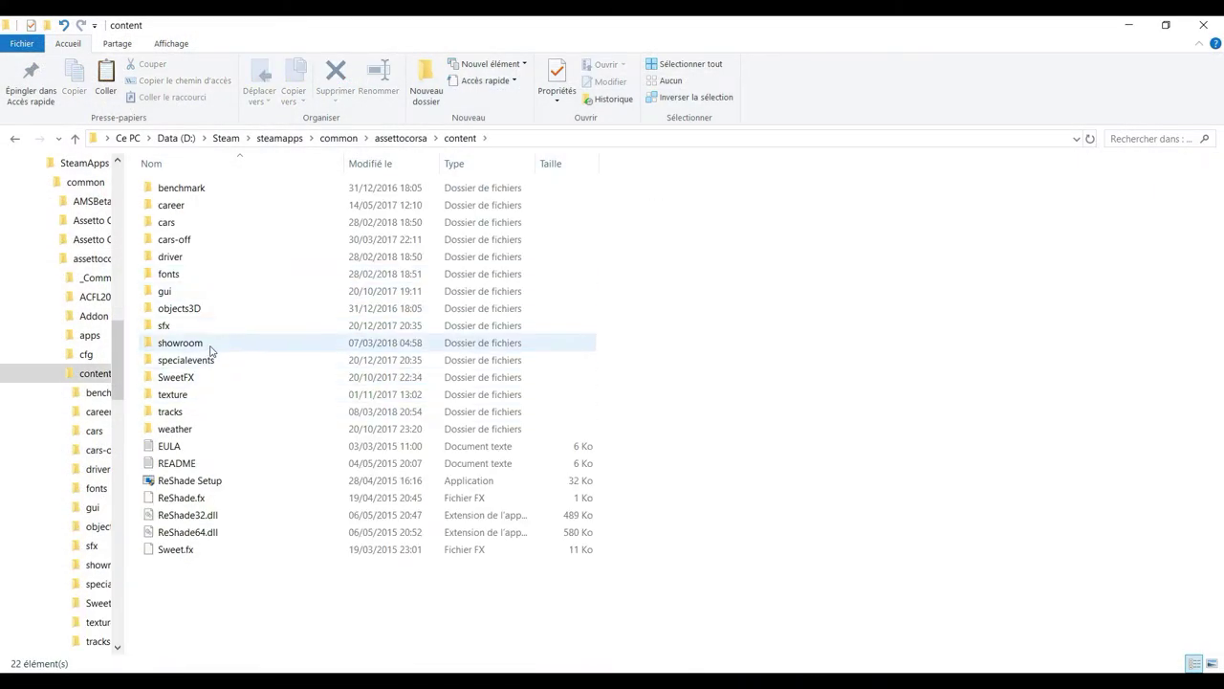
{"action": "left_click", "coordinate": [193, 279]}
{"action": "double_click", "coordinate": [192, 279]}
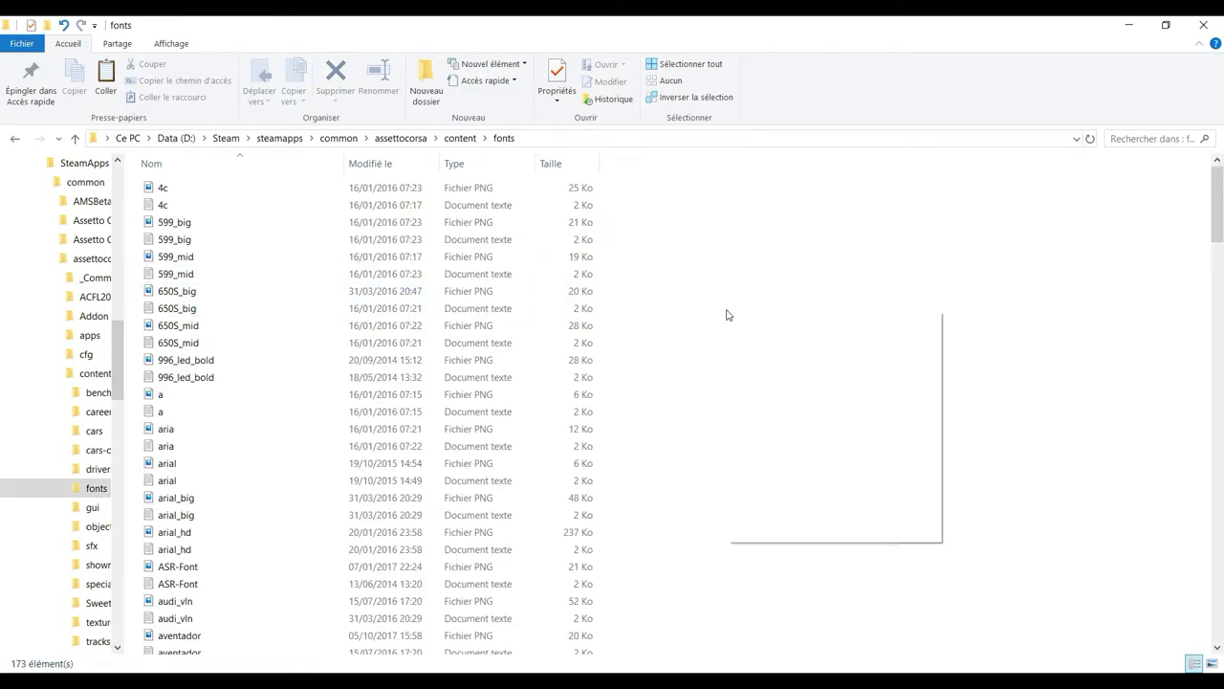
{"action": "right_click", "coordinate": [727, 311]}
{"action": "left_click", "coordinate": [758, 423]}
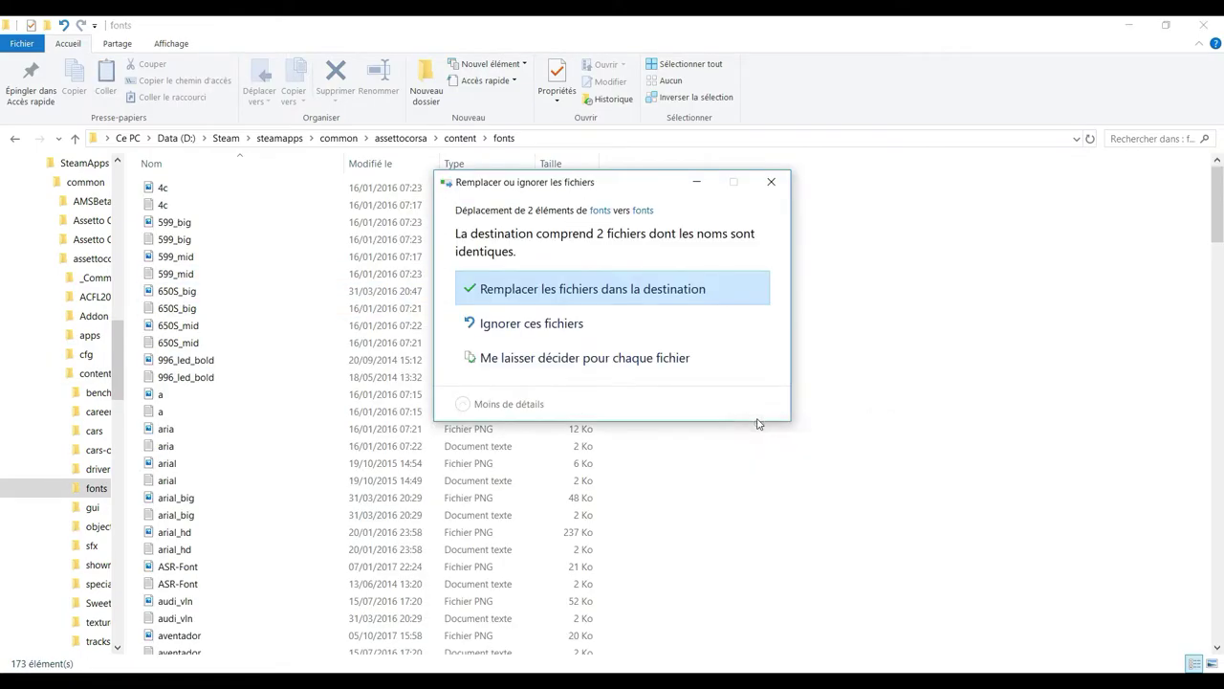
{"action": "left_click", "coordinate": [577, 289]}
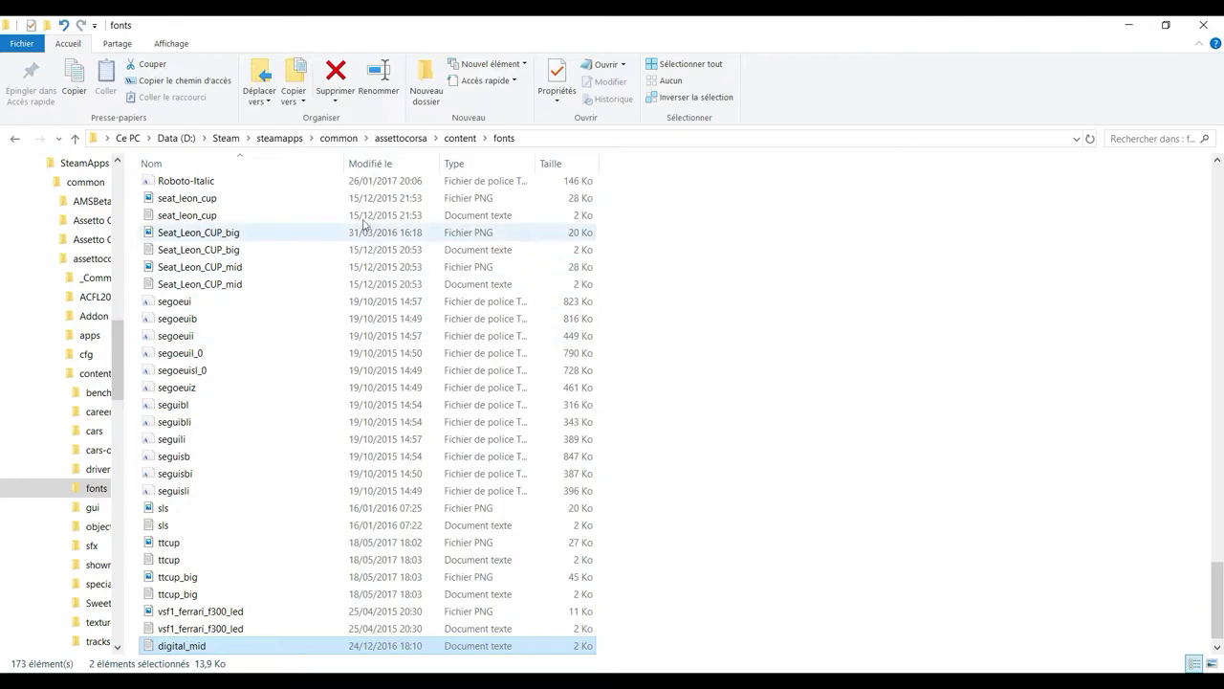
{"action": "left_click", "coordinate": [397, 139]}
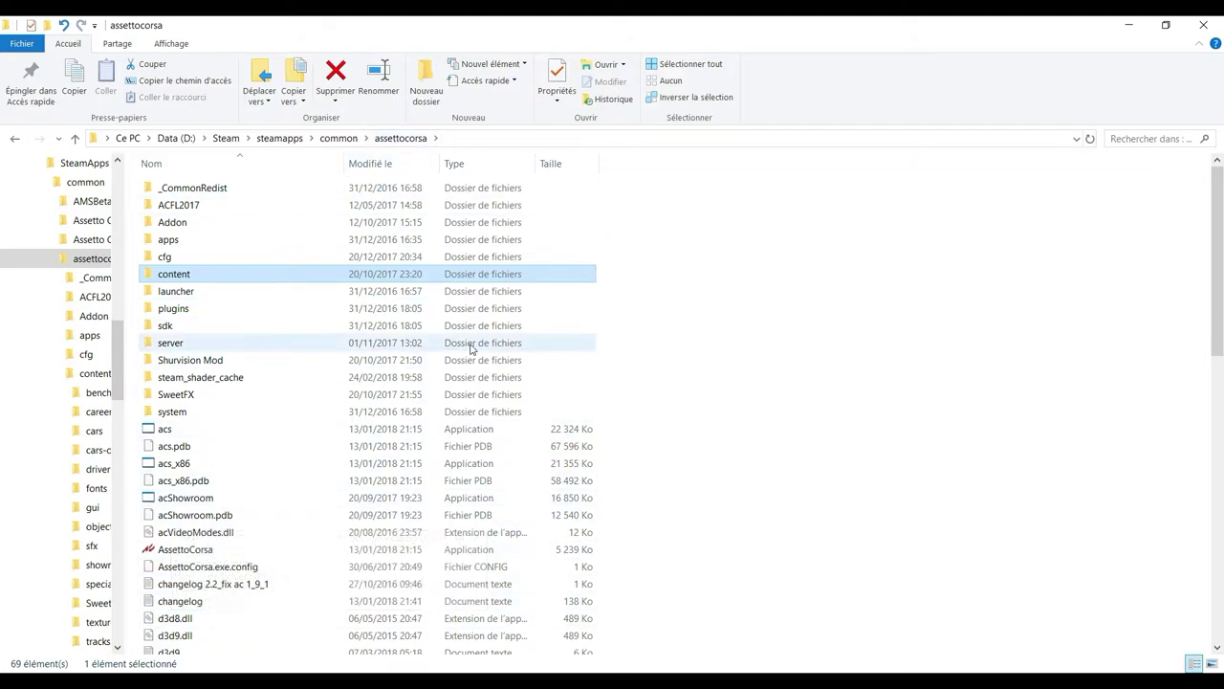
{"action": "left_click", "coordinate": [256, 681]}
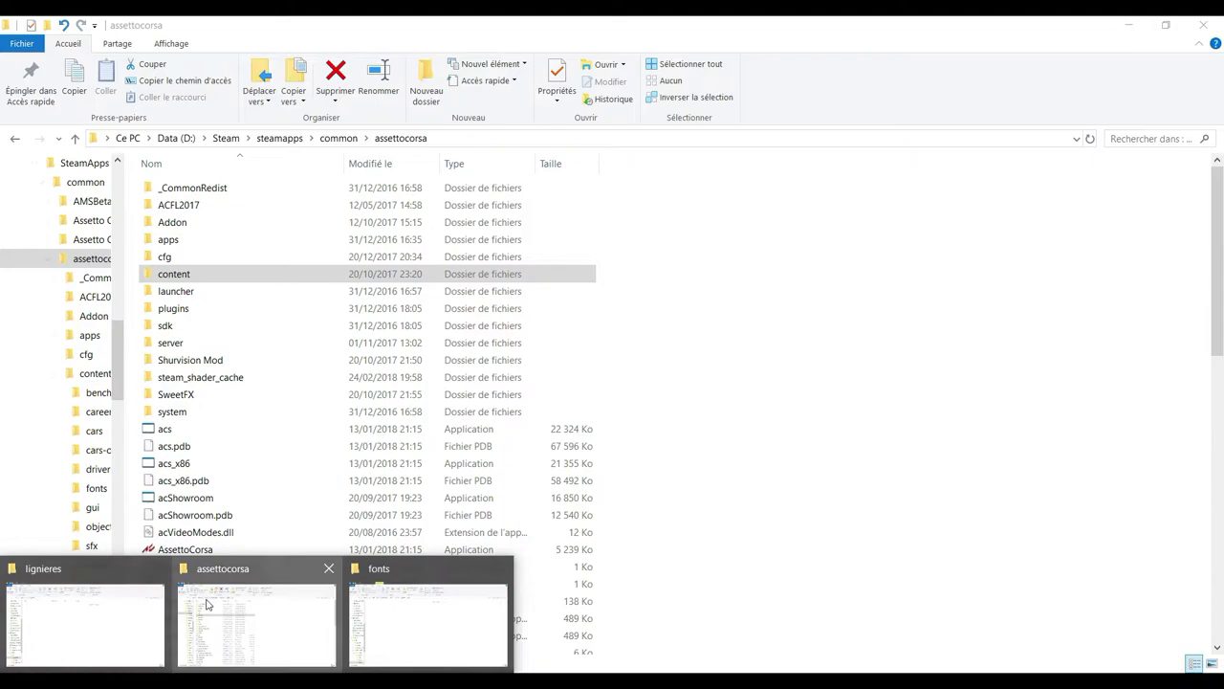
- Navigate from the mod's fonts folder back to Mod\AC and open proTyres_1.4.2_all
{"action": "left_click", "coordinate": [410, 623]}
{"action": "left_click", "coordinate": [158, 138]}
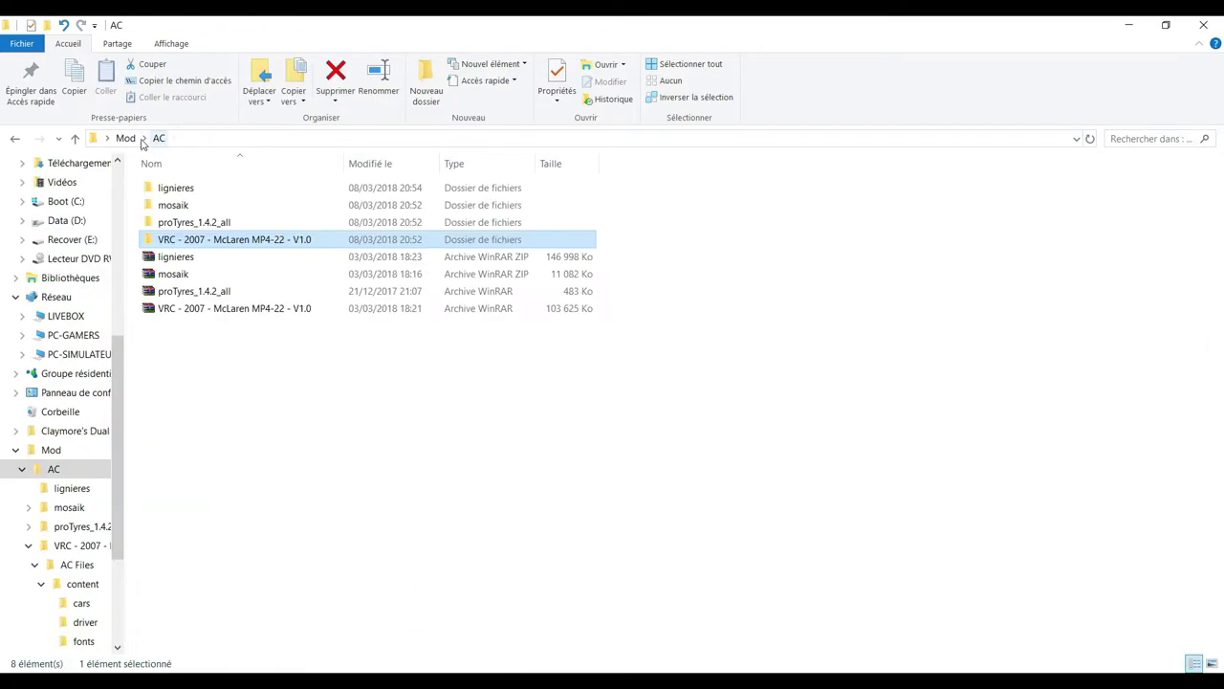
{"action": "double_click", "coordinate": [184, 194]}
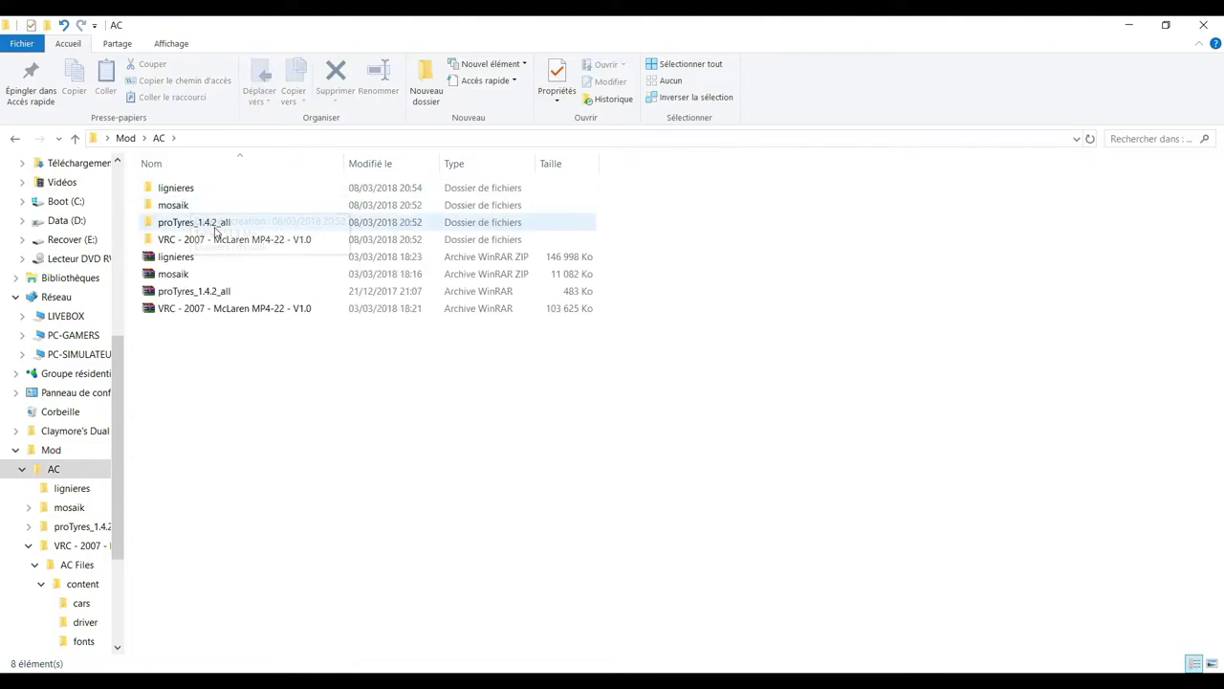
{"action": "left_click", "coordinate": [197, 191]}
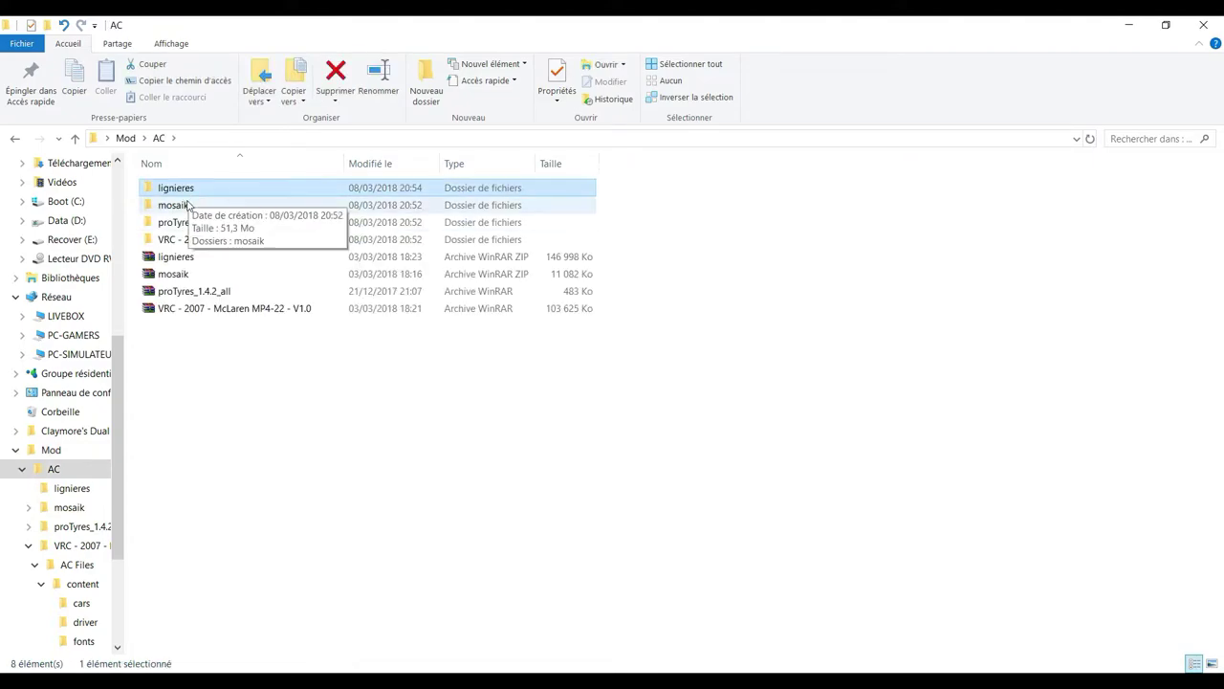
{"action": "left_click", "coordinate": [186, 239]}
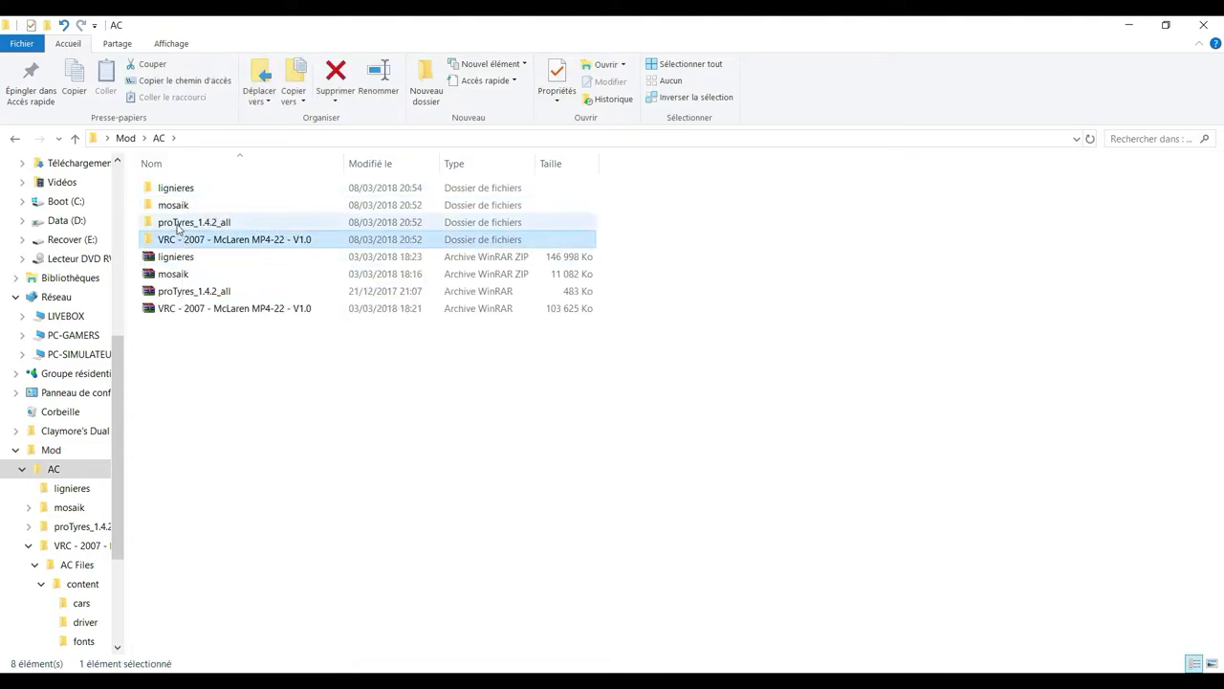
{"action": "double_click", "coordinate": [182, 222]}
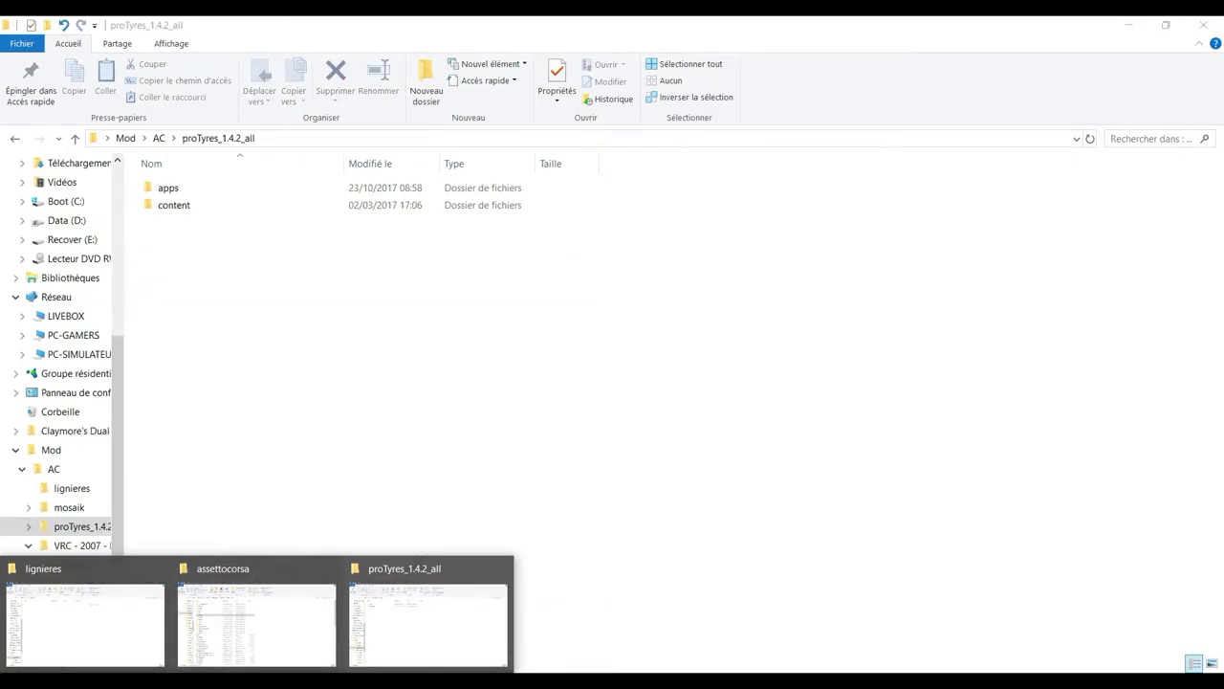
- Close the lignieres window, cut proTyres from the mod's apps\python folder, and return to assettocorsa
{"action": "left_click", "coordinate": [157, 568]}
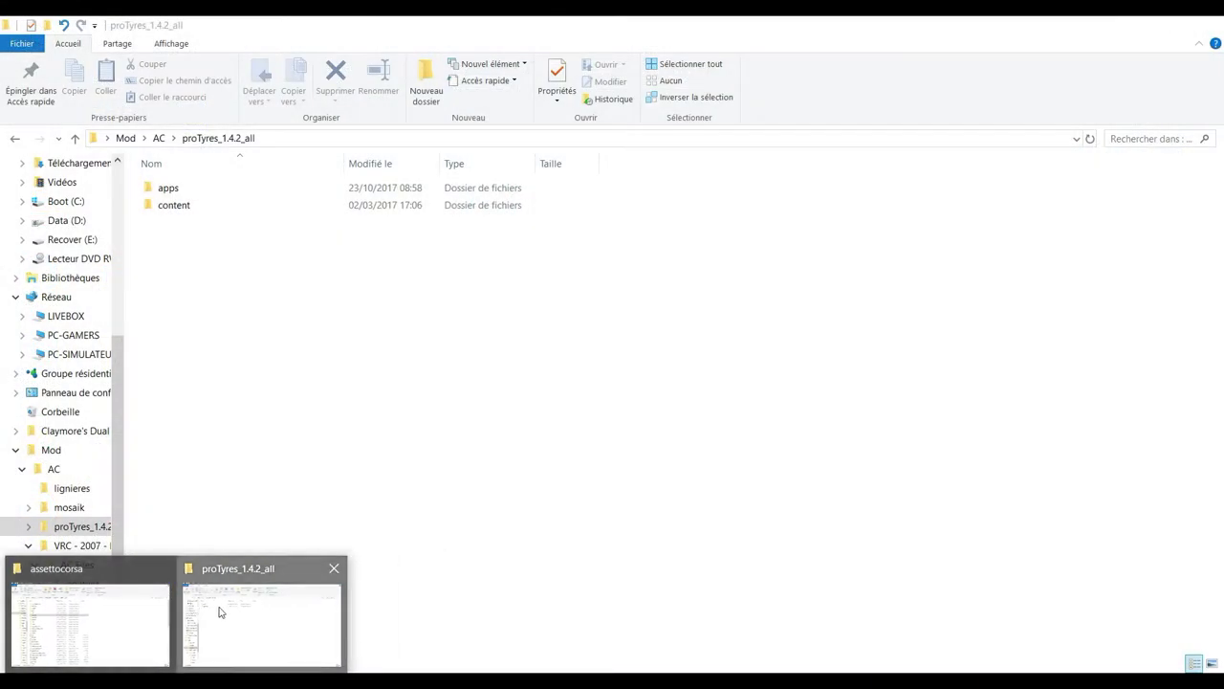
{"action": "double_click", "coordinate": [199, 186]}
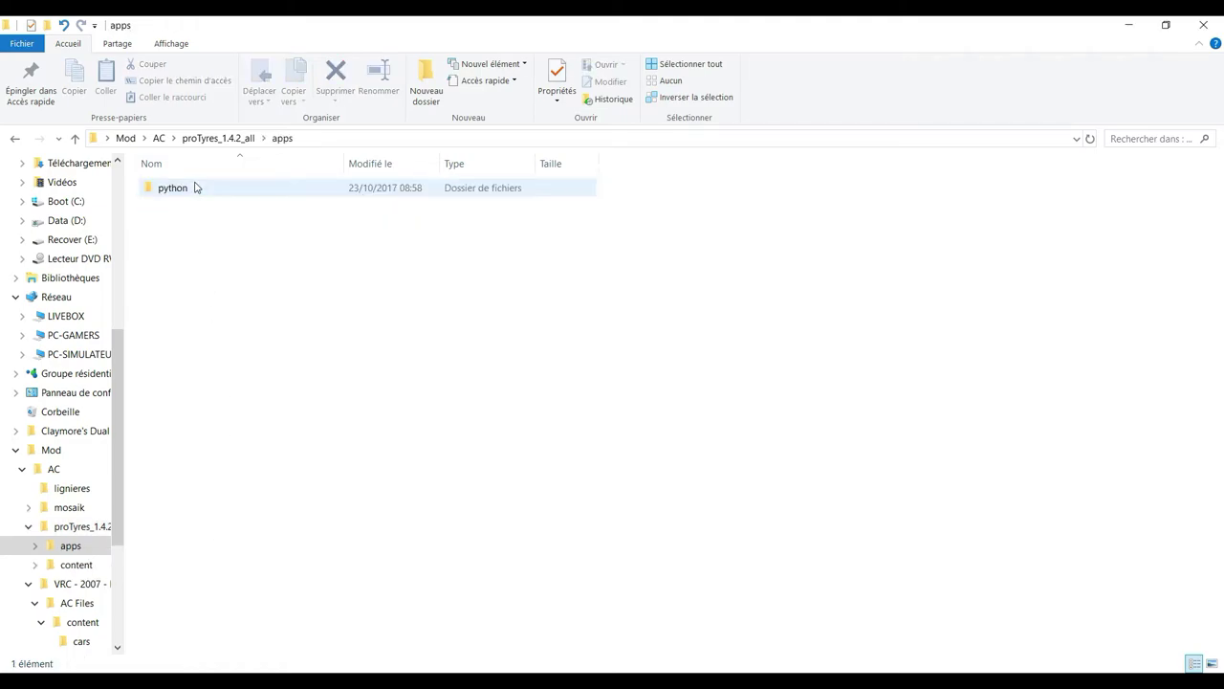
{"action": "double_click", "coordinate": [197, 186]}
{"action": "double_click", "coordinate": [177, 188]}
{"action": "key", "text": "BackSpace"}
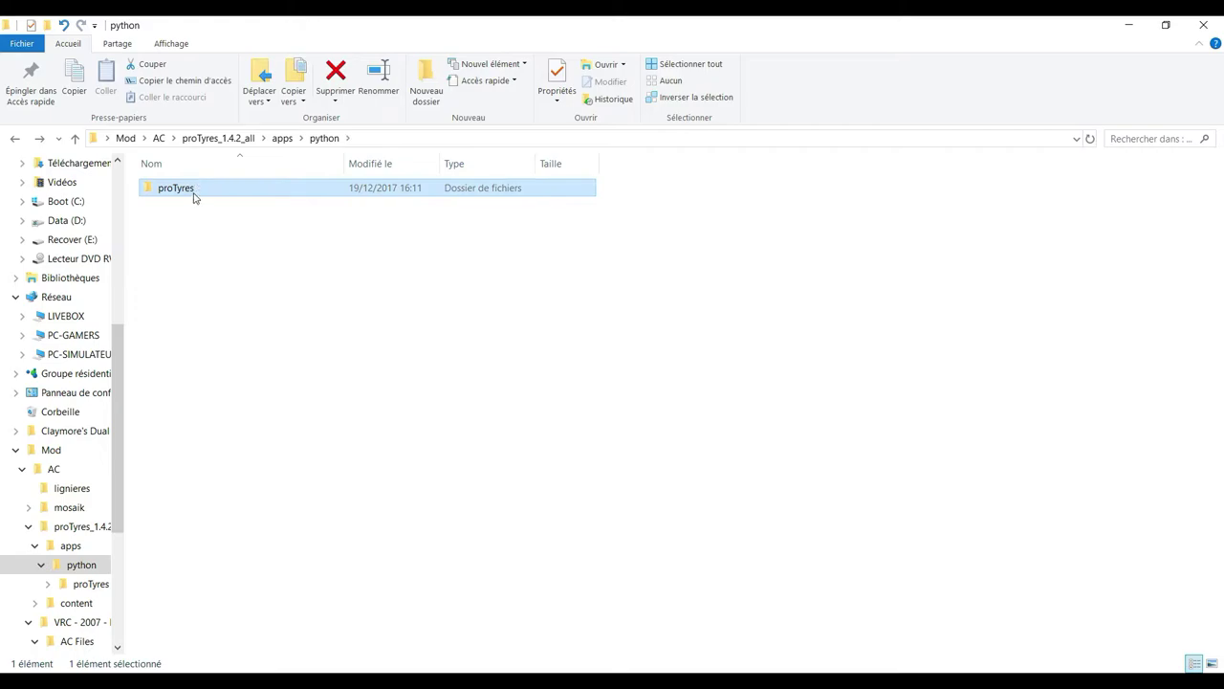
{"action": "right_click", "coordinate": [193, 198]}
{"action": "left_click", "coordinate": [249, 492]}
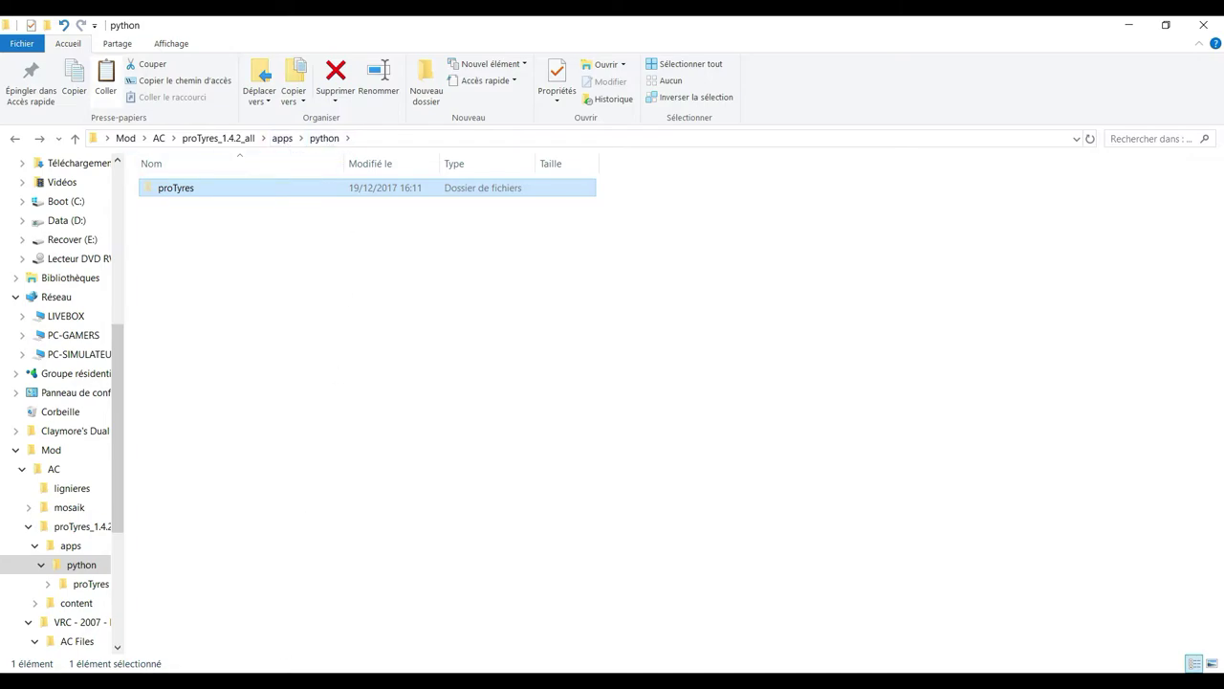
{"action": "left_click", "coordinate": [86, 617]}
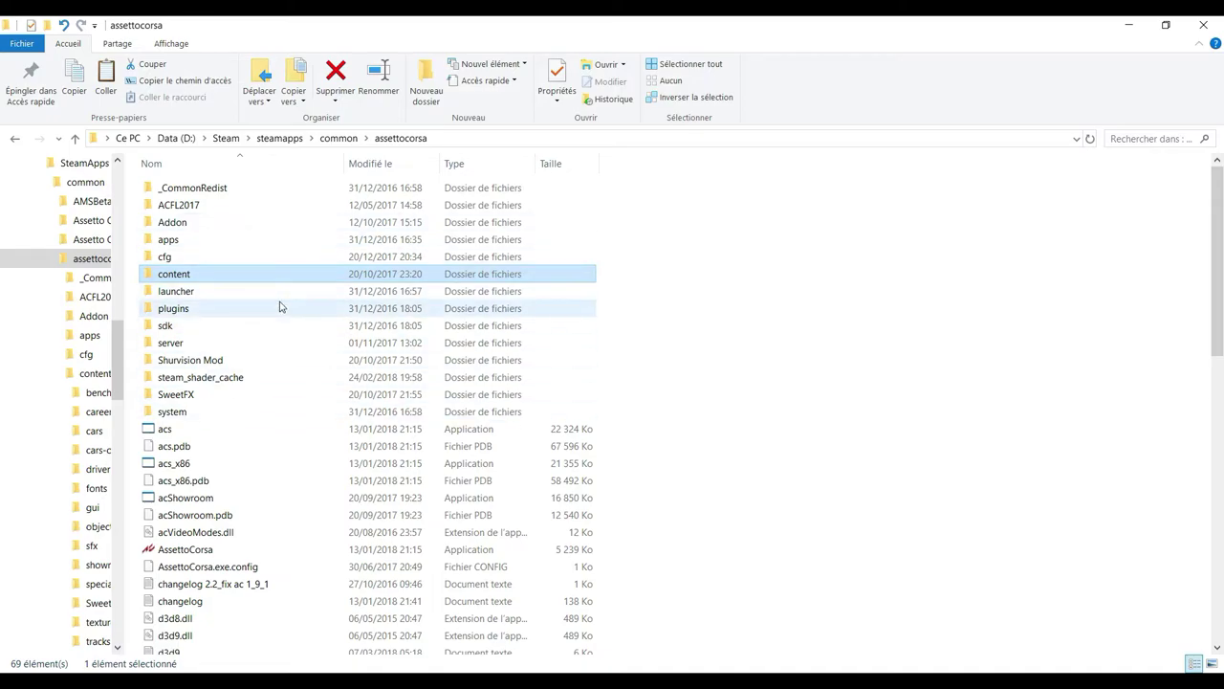
- Paste the proTyres folder into the game's apps\python folder, replacing the existing files
{"action": "double_click", "coordinate": [244, 241]}
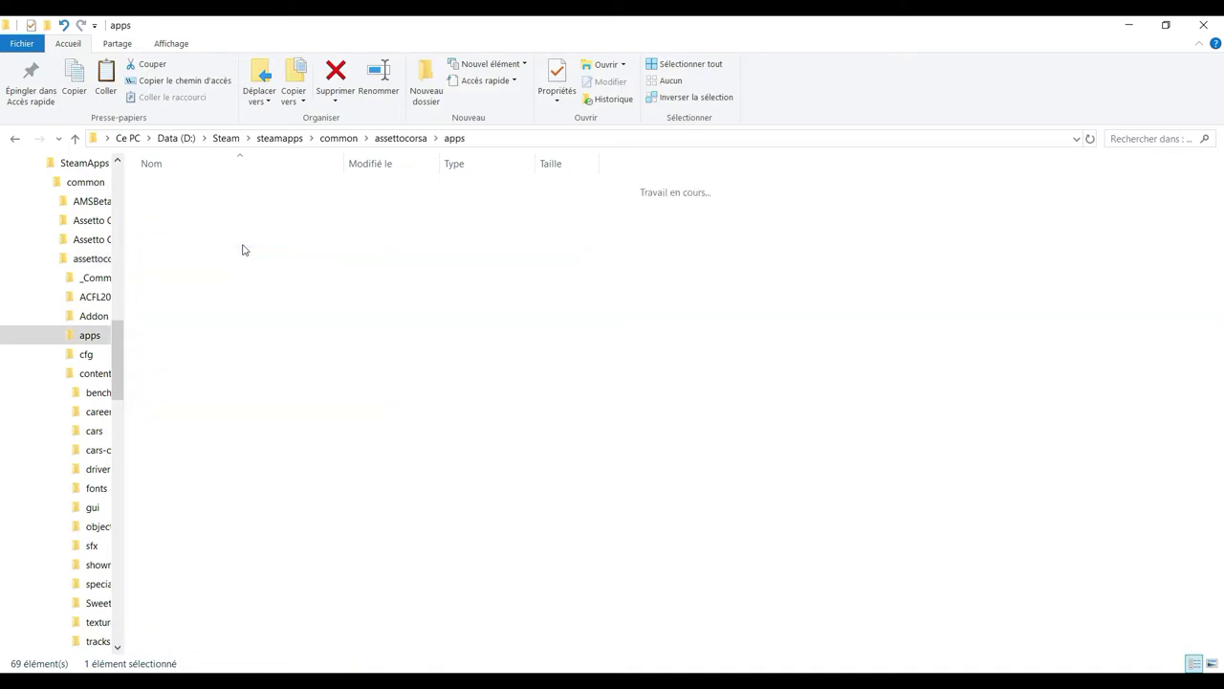
{"action": "double_click", "coordinate": [197, 188]}
{"action": "right_click", "coordinate": [629, 339]}
{"action": "left_click", "coordinate": [643, 450]}
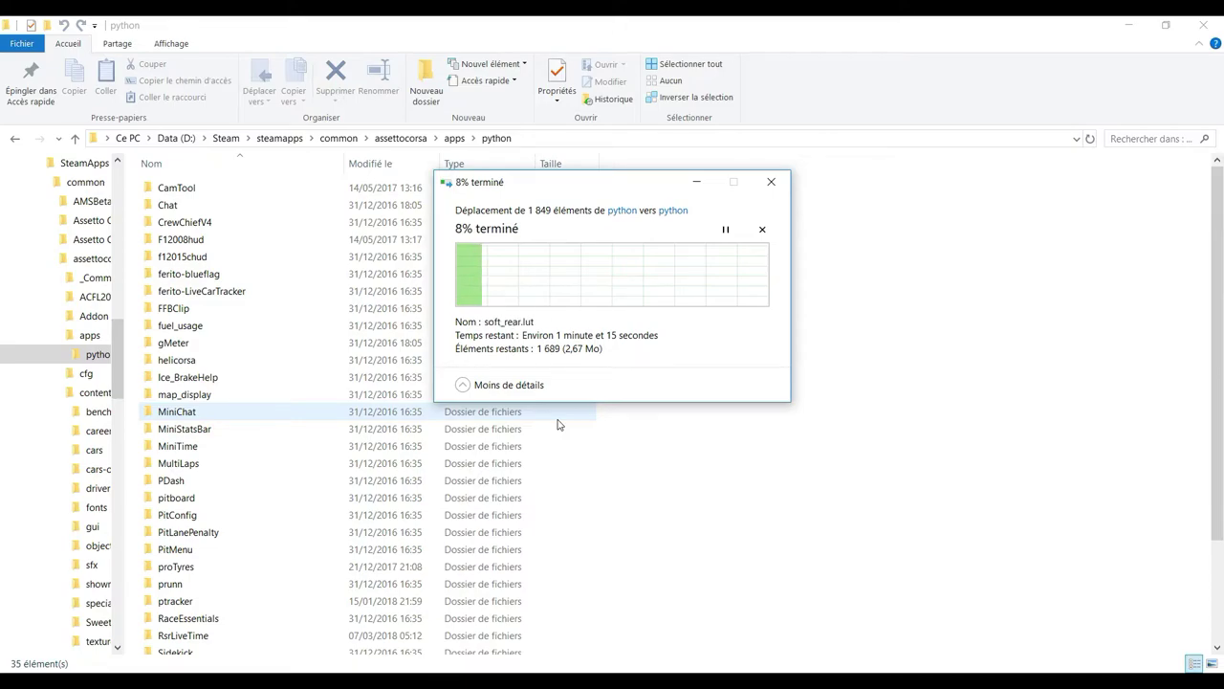
{"action": "left_click", "coordinate": [601, 286]}
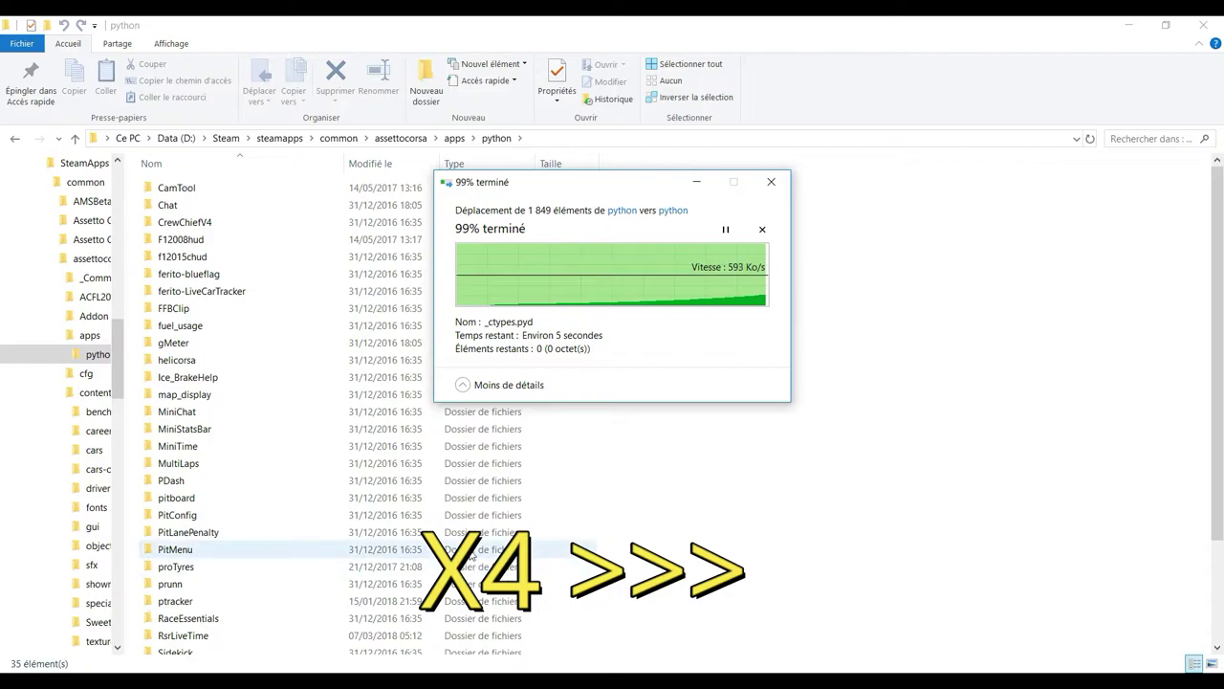
- Check the installed proTyres folder and its img subfolder, then return to python
{"action": "left_click", "coordinate": [334, 571]}
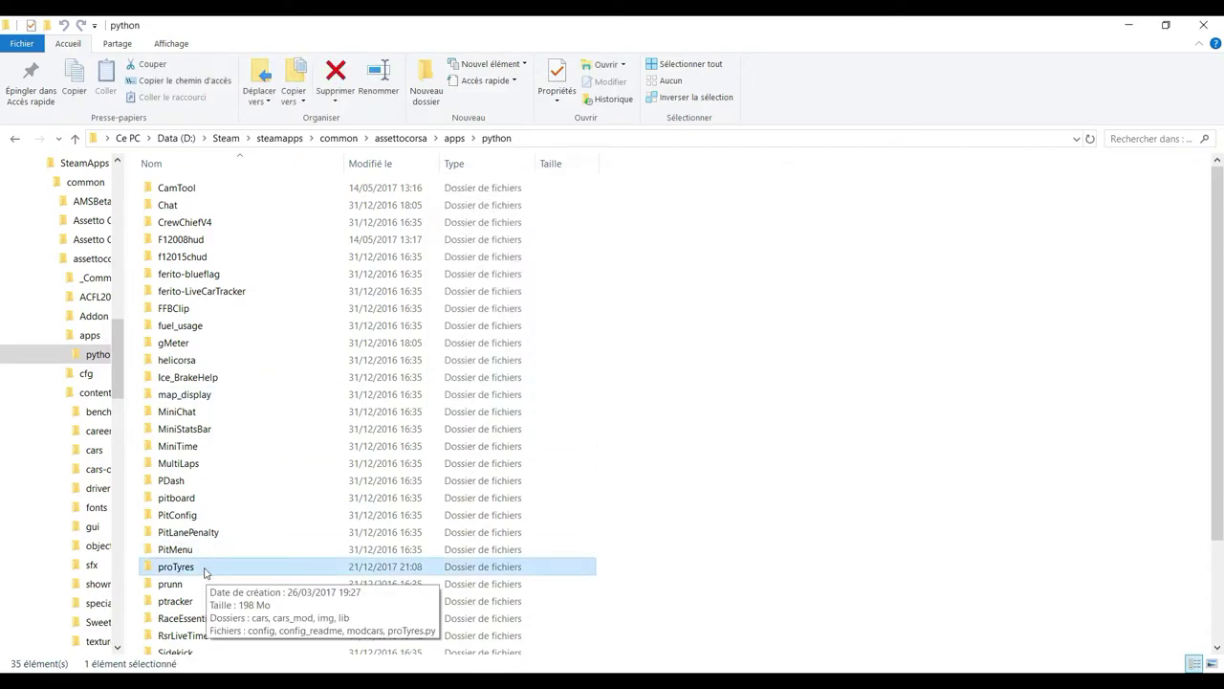
{"action": "double_click", "coordinate": [203, 571]}
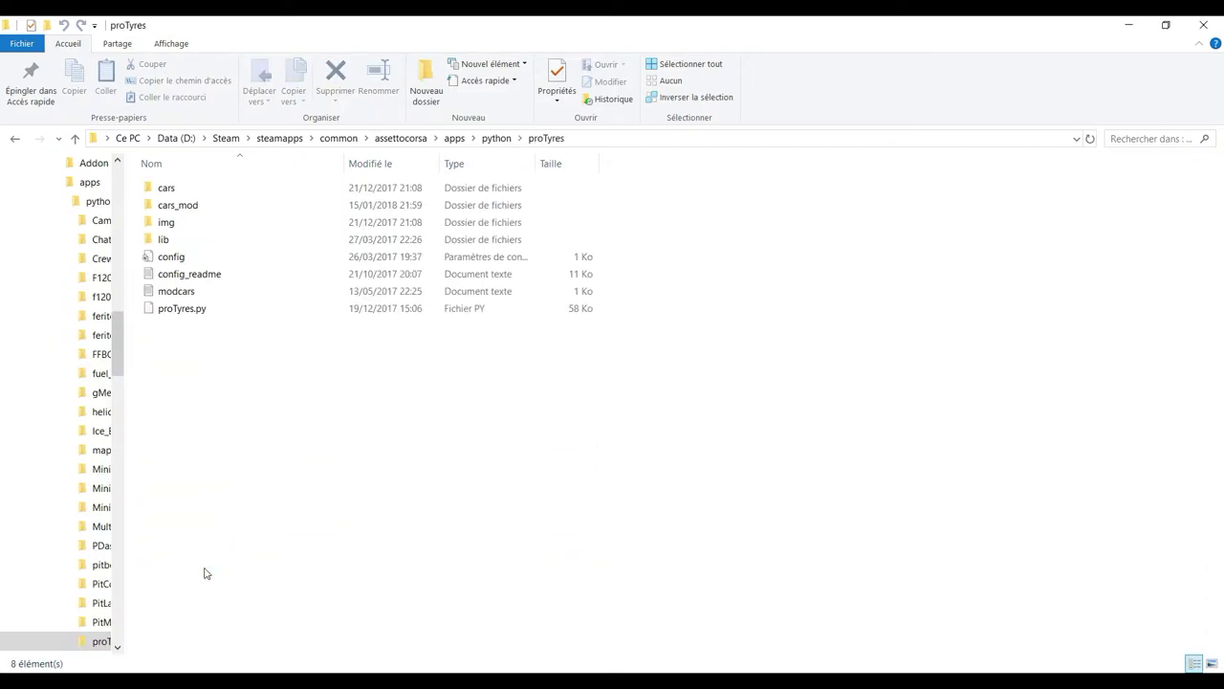
{"action": "double_click", "coordinate": [191, 223]}
{"action": "key", "text": "alt+Left"}
{"action": "key", "text": "alt+Left"}
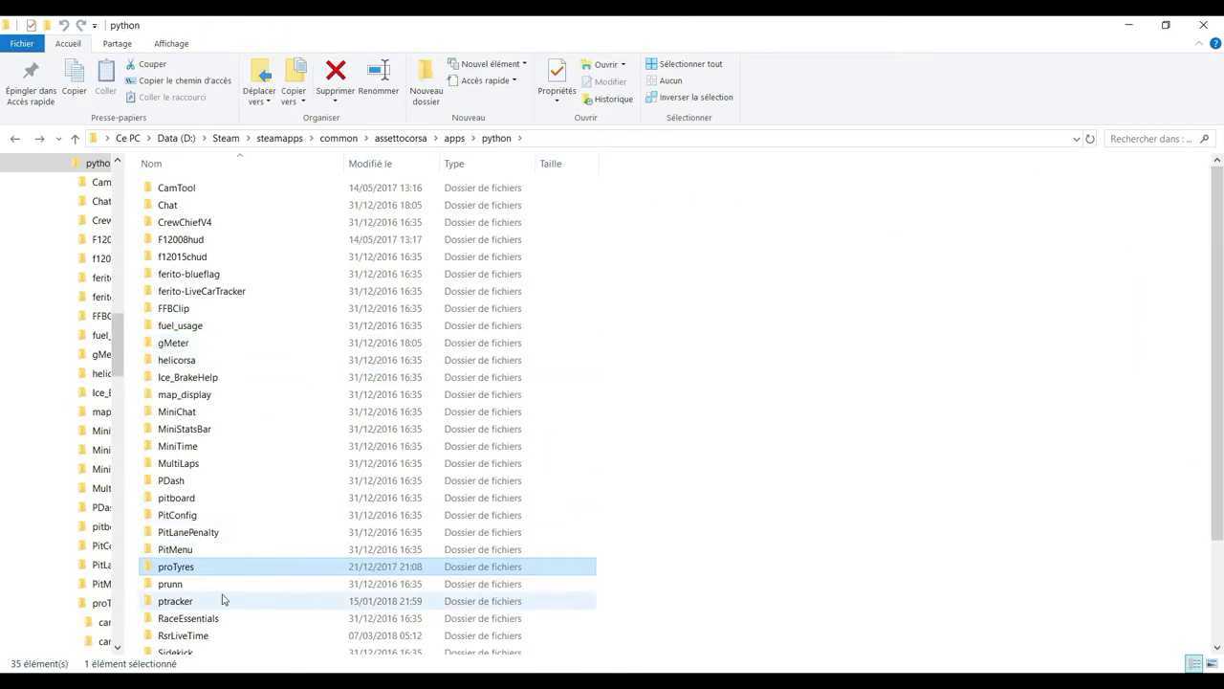
{"action": "key", "text": "alt+Left"}
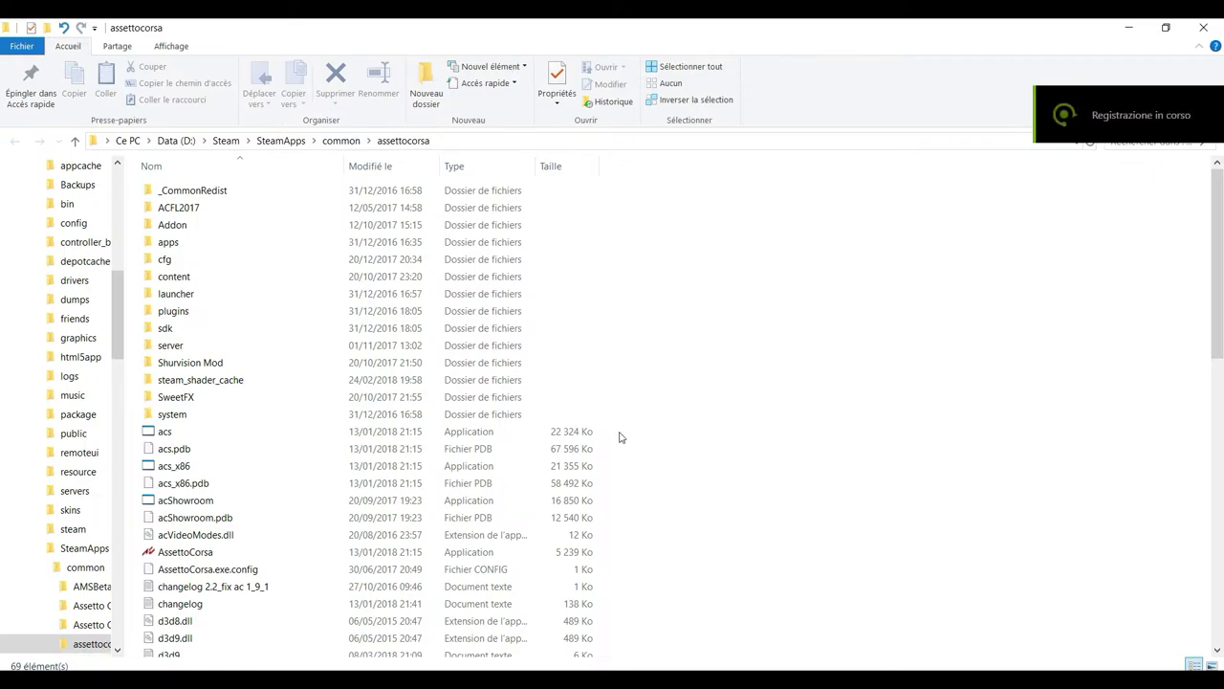
- In the Mod window, check the AC\mosaik skin folder, then cut it
{"action": "left_click", "coordinate": [183, 680]}
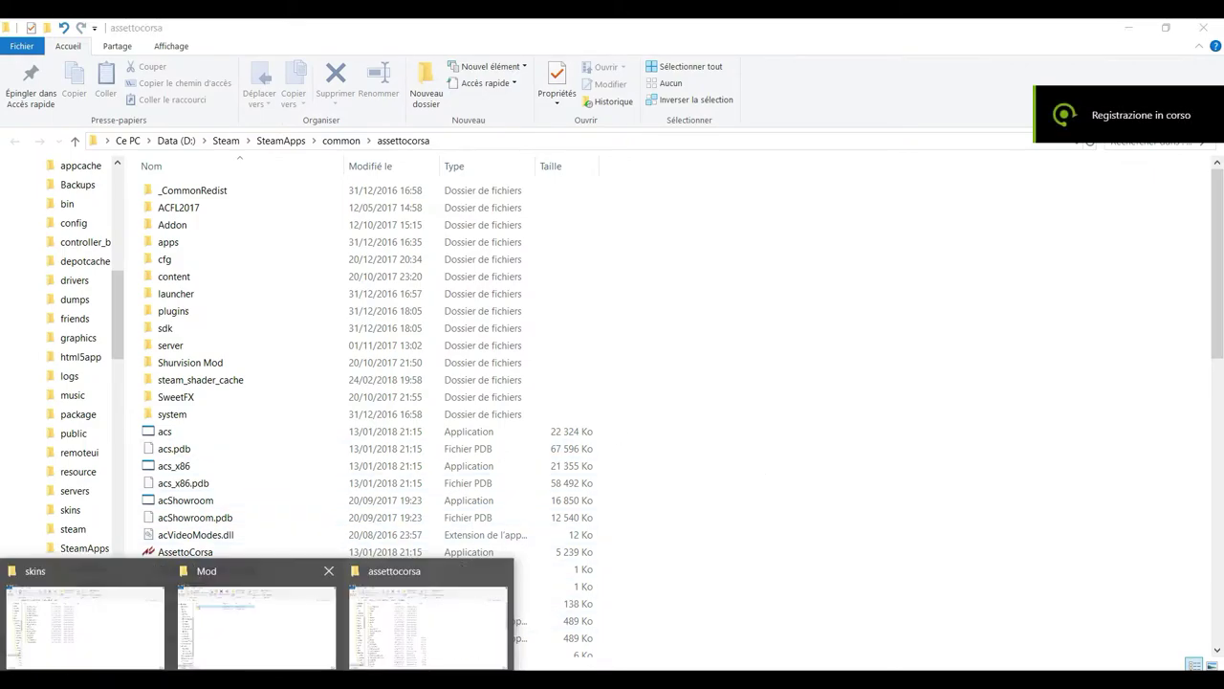
{"action": "left_click", "coordinate": [196, 631]}
{"action": "double_click", "coordinate": [188, 196]}
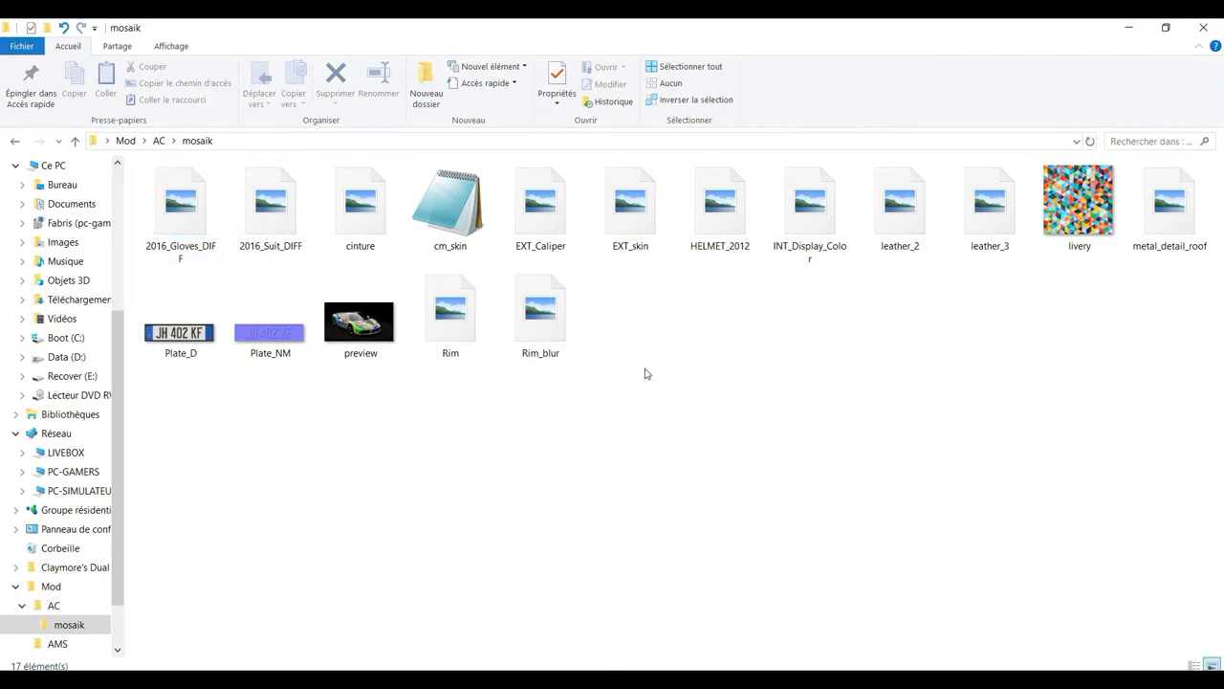
{"action": "key", "text": "BackSpace"}
{"action": "right_click", "coordinate": [211, 189]}
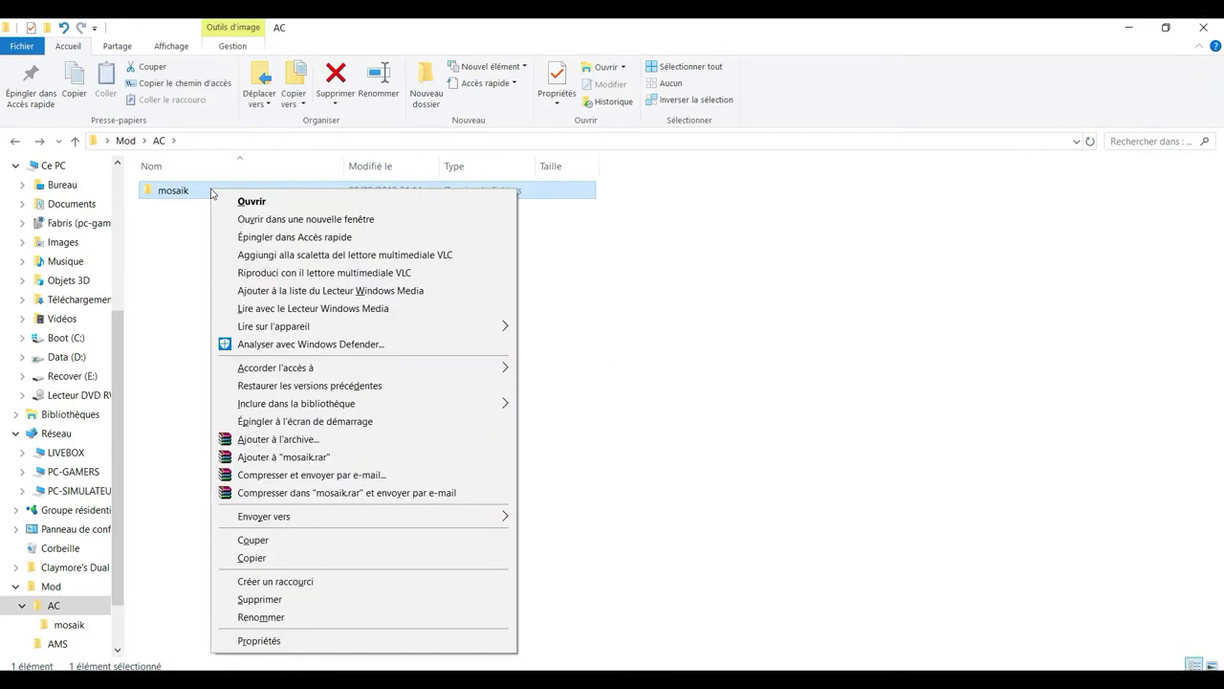
{"action": "left_click", "coordinate": [306, 541]}
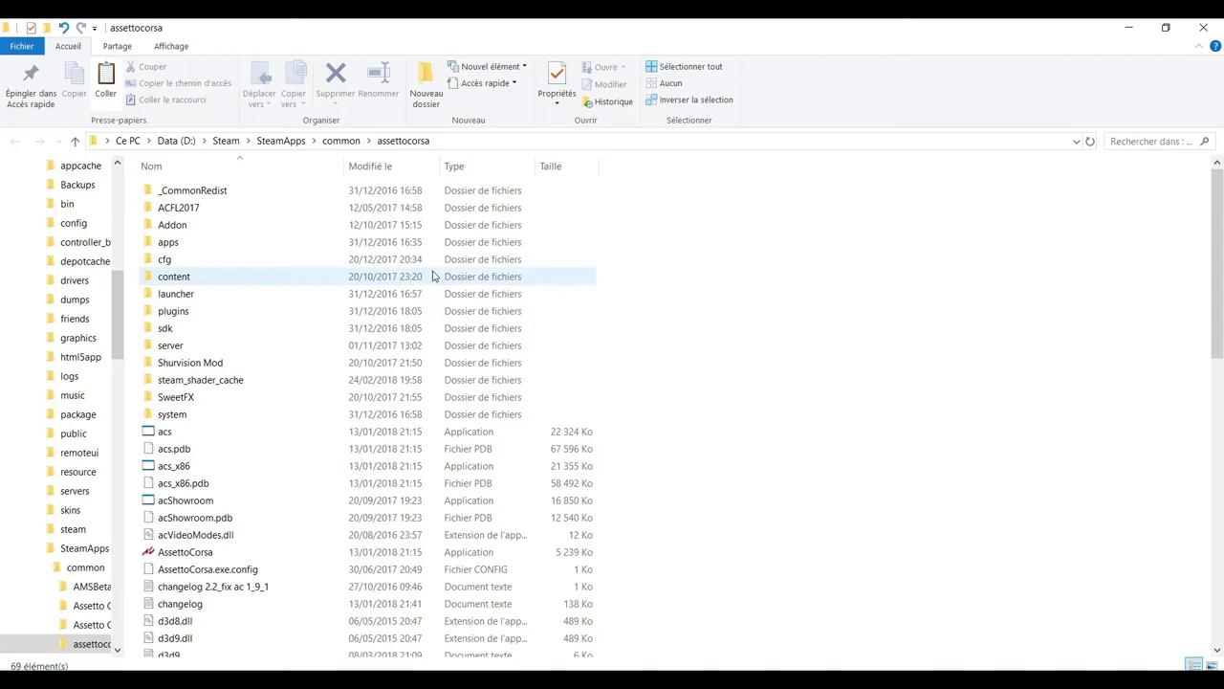
- Go through content\cars to the ks_ferrari_488_gtb car folder
{"action": "double_click", "coordinate": [433, 276]}
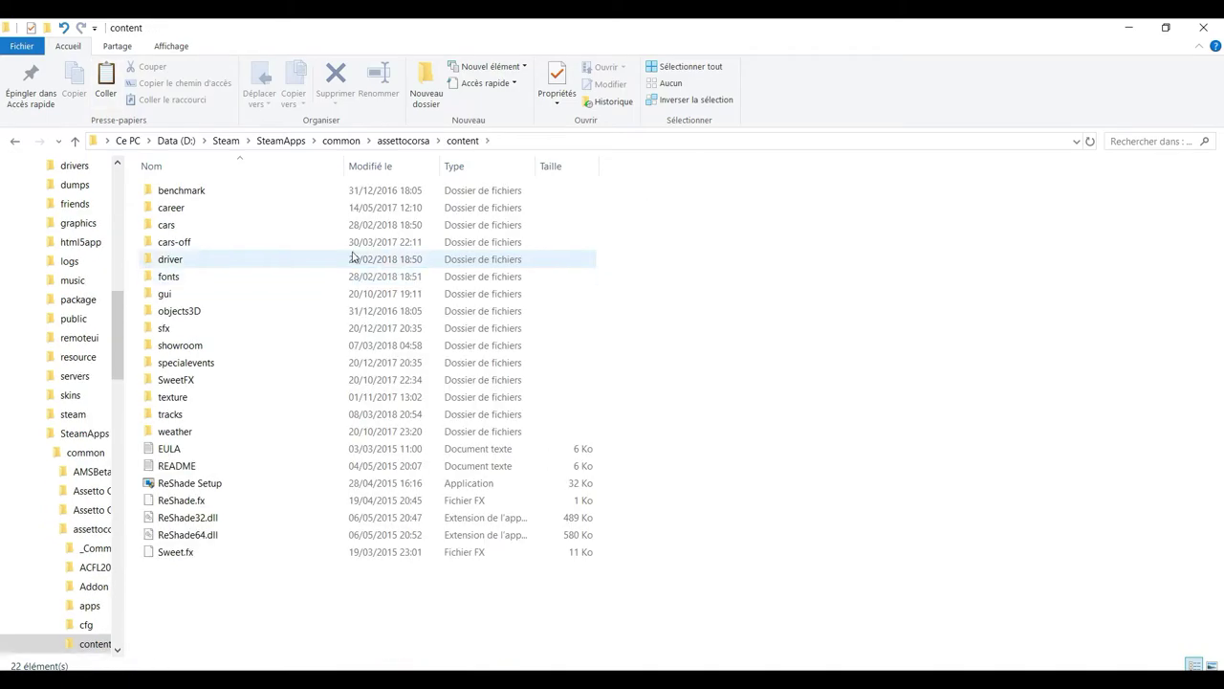
{"action": "double_click", "coordinate": [313, 232]}
{"action": "scroll", "coordinate": [322, 304], "scroll_direction": "down", "scroll_amount": 5}
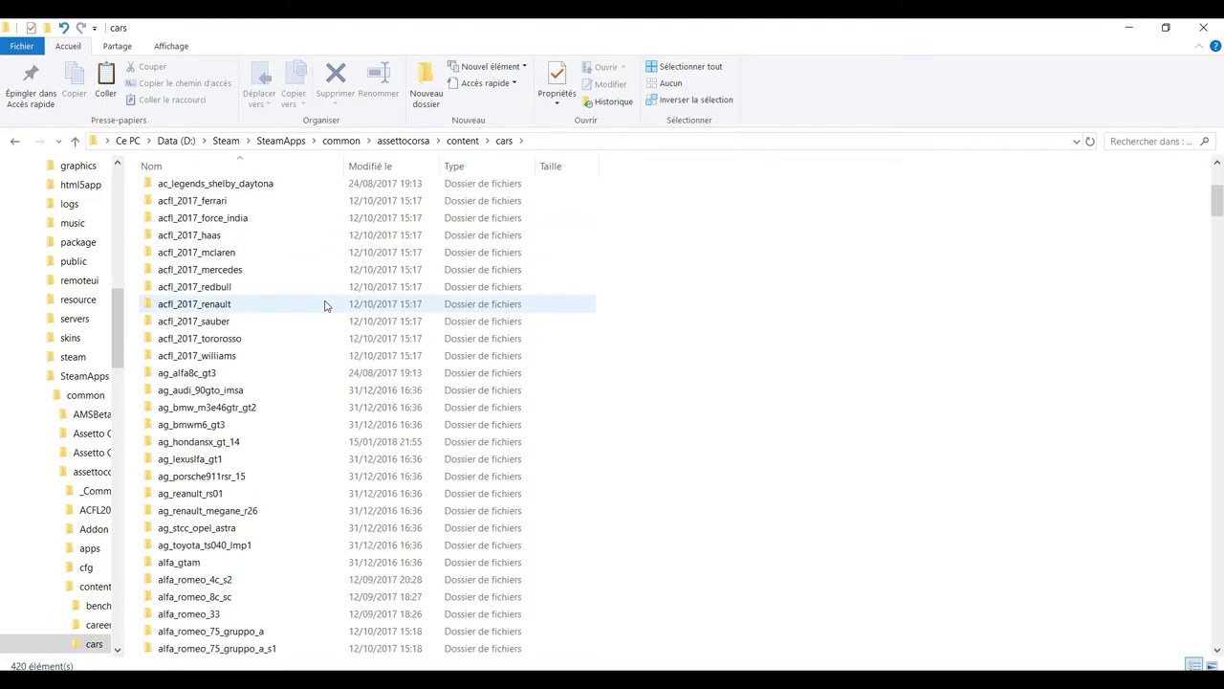
{"action": "scroll", "coordinate": [322, 303], "scroll_direction": "down", "scroll_amount": 4}
{"action": "scroll", "coordinate": [324, 304], "scroll_direction": "down", "scroll_amount": 5}
{"action": "scroll", "coordinate": [324, 304], "scroll_direction": "down", "scroll_amount": 4}
{"action": "scroll", "coordinate": [324, 304], "scroll_direction": "down", "scroll_amount": 3}
{"action": "scroll", "coordinate": [324, 304], "scroll_direction": "down", "scroll_amount": 6}
{"action": "scroll", "coordinate": [324, 305], "scroll_direction": "down", "scroll_amount": 6}
{"action": "scroll", "coordinate": [324, 304], "scroll_direction": "down", "scroll_amount": 2}
{"action": "scroll", "coordinate": [324, 304], "scroll_direction": "down", "scroll_amount": 3}
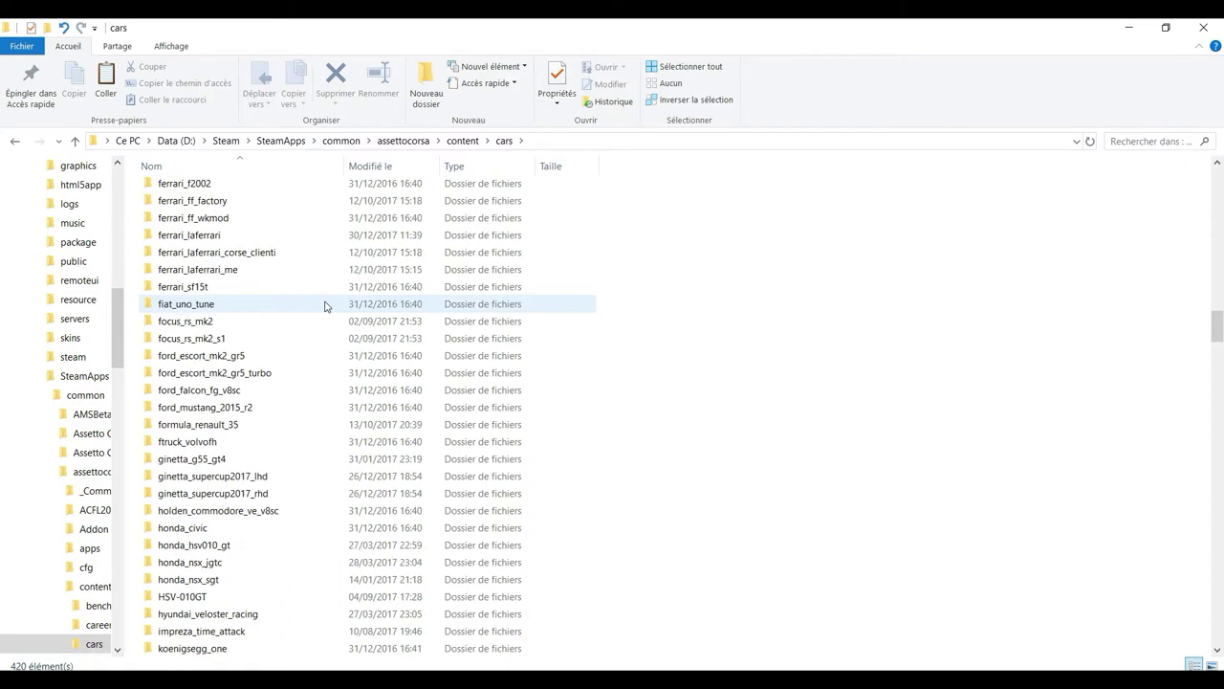
{"action": "key", "text": "k"}
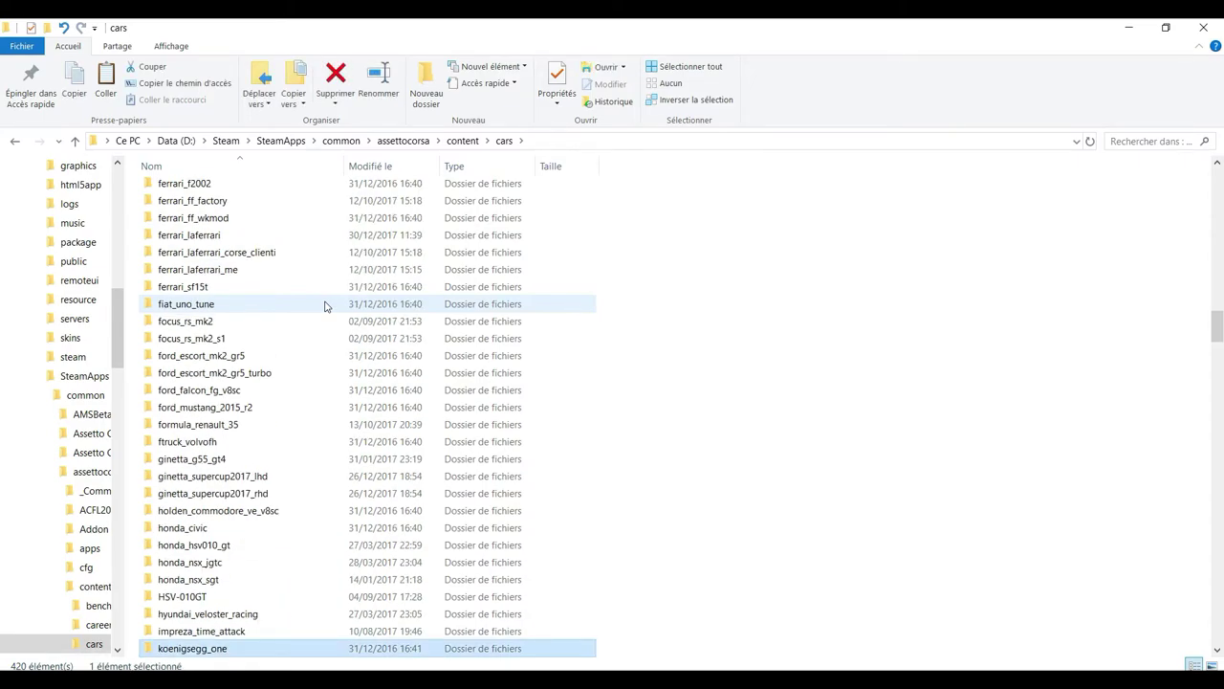
{"action": "scroll", "coordinate": [363, 450], "scroll_direction": "down", "scroll_amount": 3}
{"action": "scroll", "coordinate": [368, 467], "scroll_direction": "down", "scroll_amount": 3}
{"action": "scroll", "coordinate": [349, 475], "scroll_direction": "down", "scroll_amount": 2}
{"action": "scroll", "coordinate": [347, 476], "scroll_direction": "down", "scroll_amount": 8}
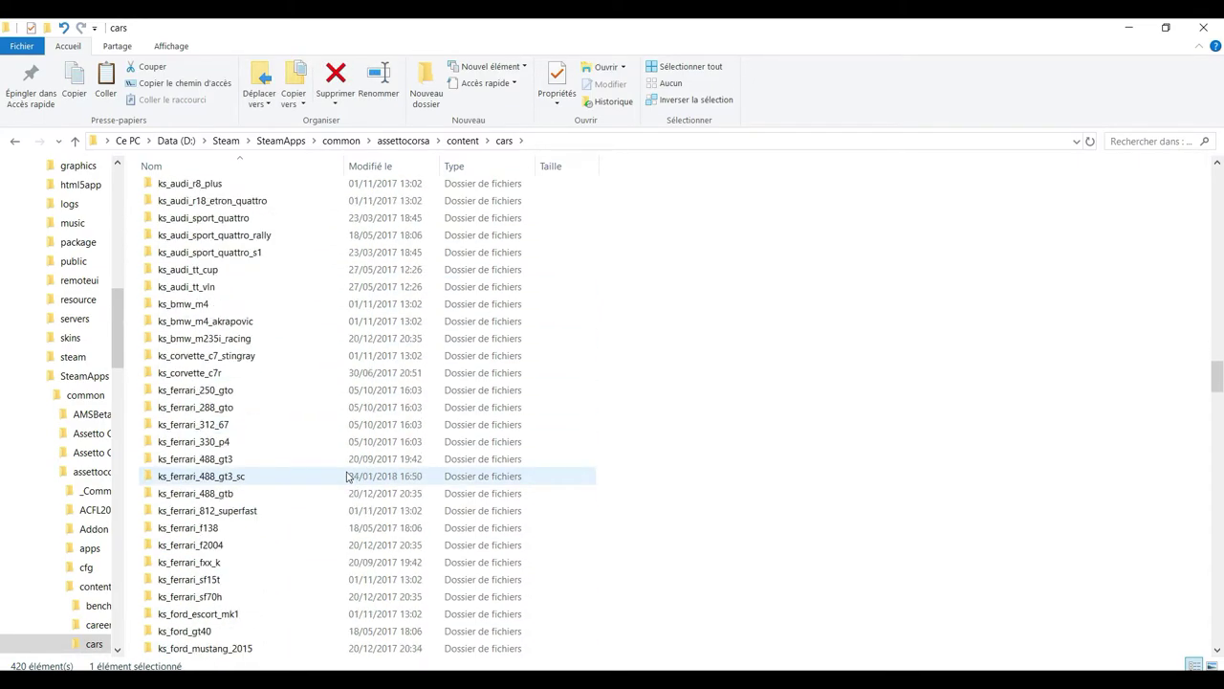
{"action": "double_click", "coordinate": [316, 493]}
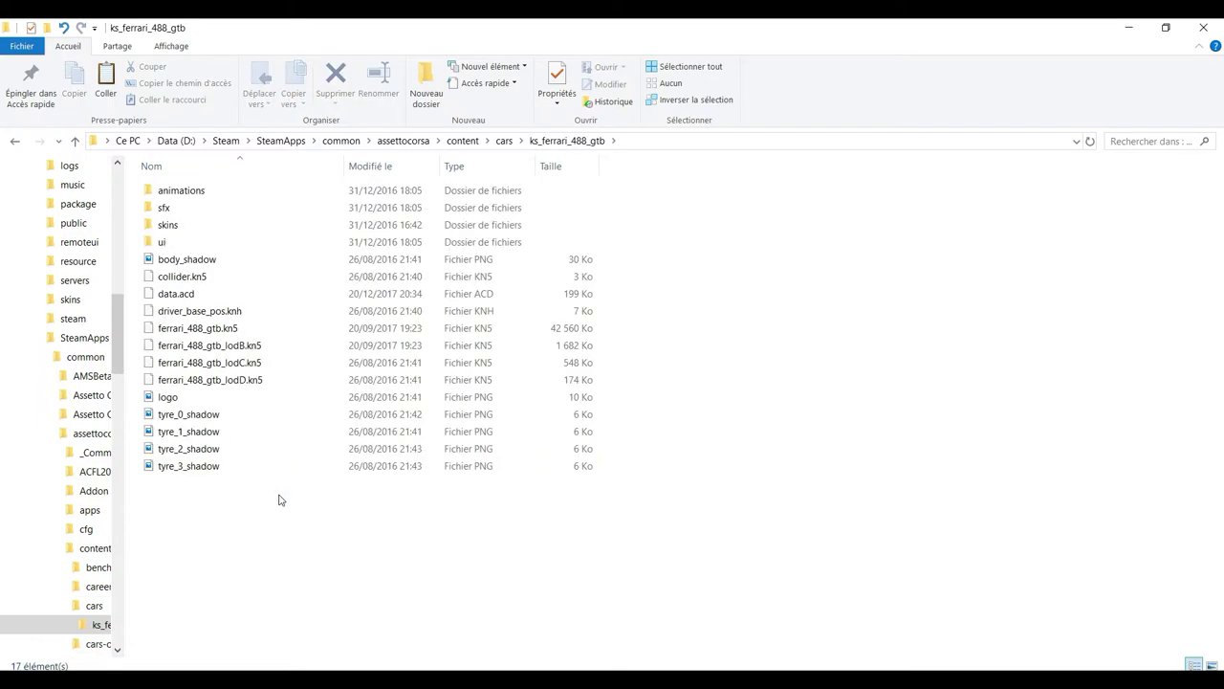
- Paste the mosaik skin into the Ferrari 488 GTB's skins folder
{"action": "double_click", "coordinate": [231, 226]}
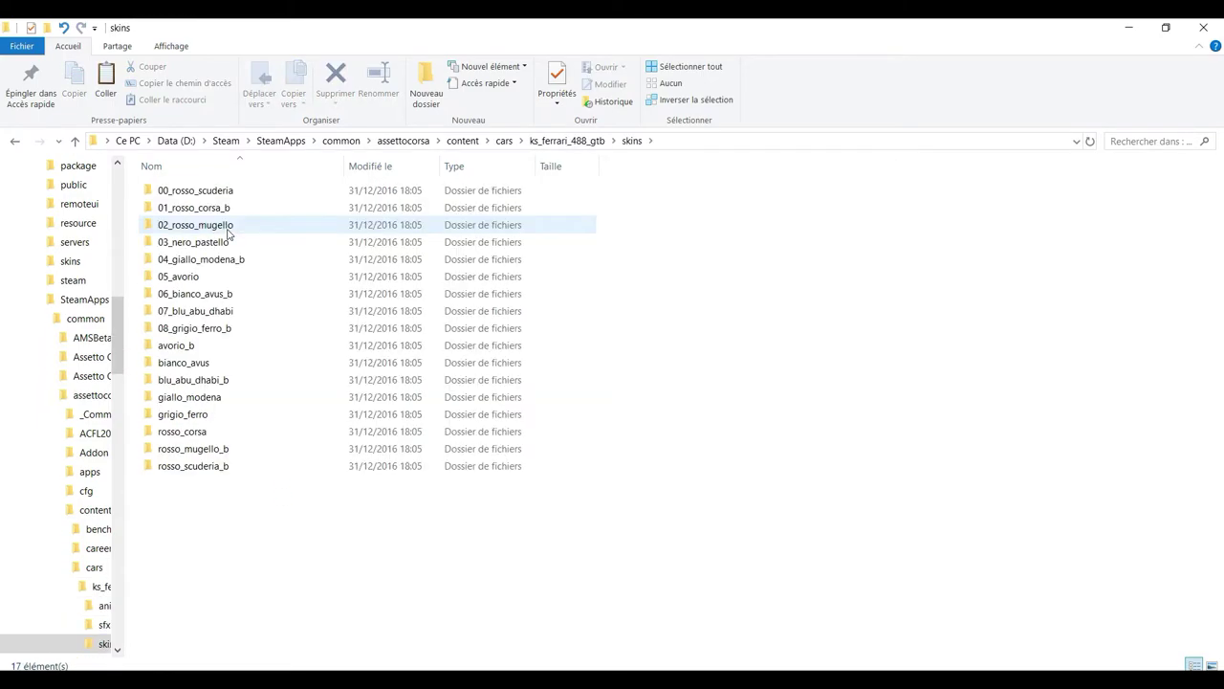
{"action": "right_click", "coordinate": [272, 560]}
{"action": "left_click", "coordinate": [300, 433]}
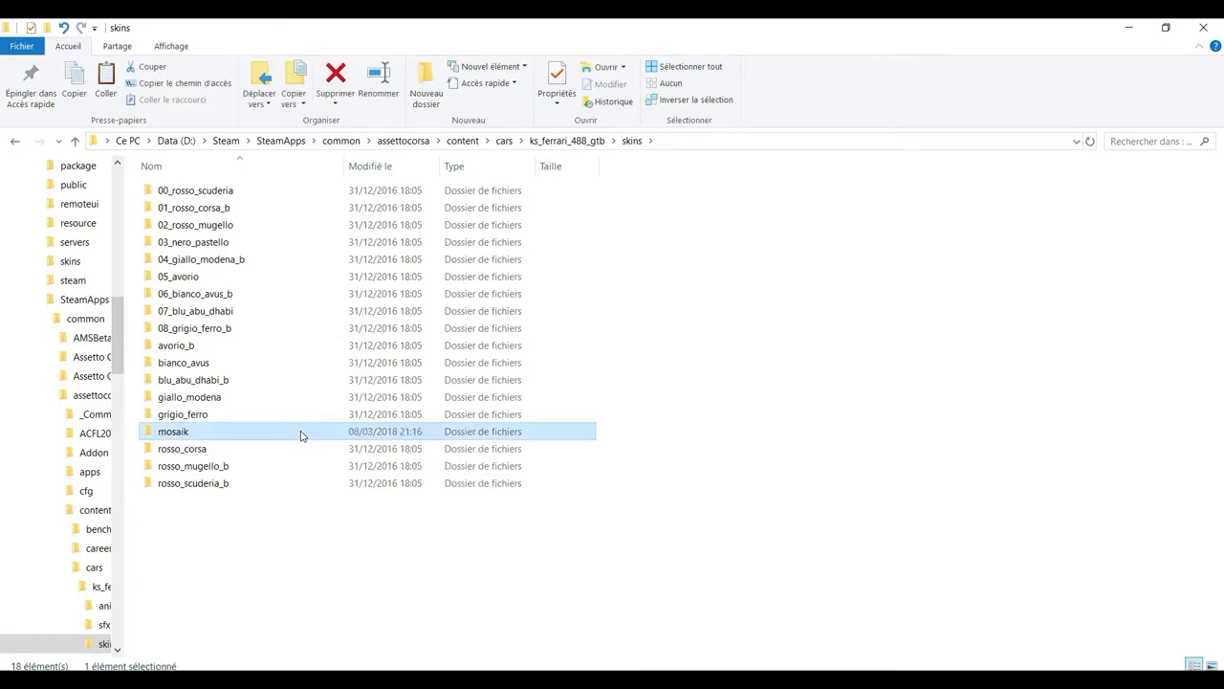
{"action": "left_click", "coordinate": [957, 446]}
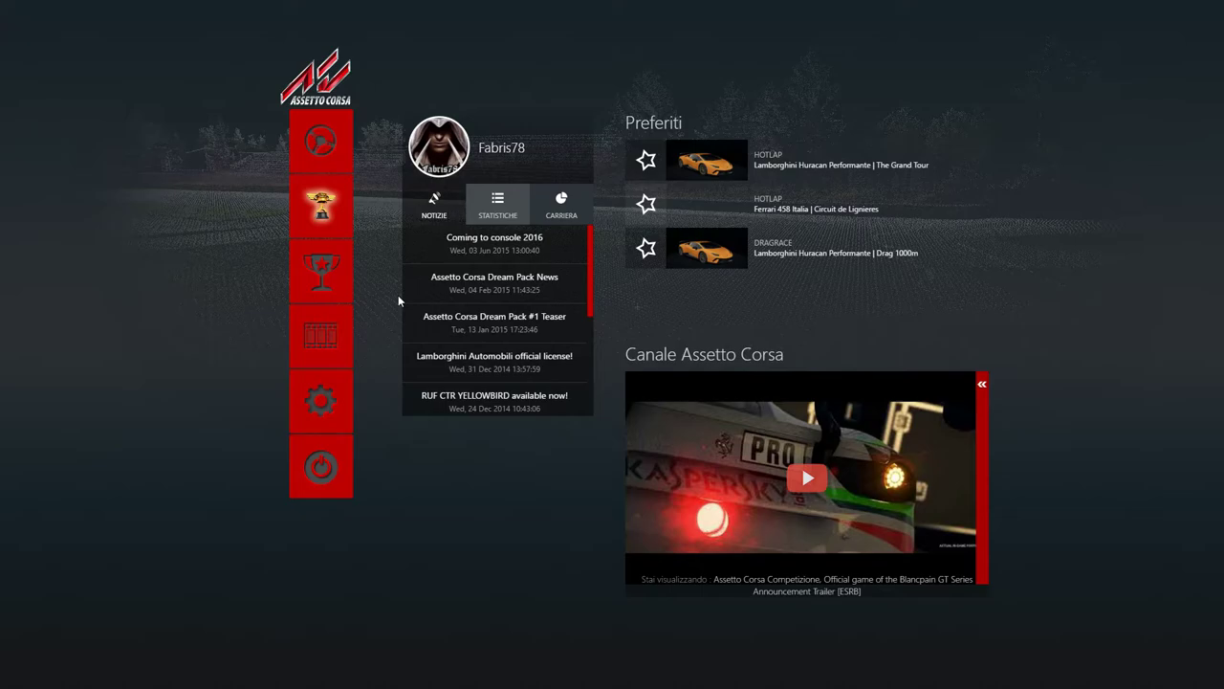
{"action": "mouse_move", "coordinate": [365, 401]}
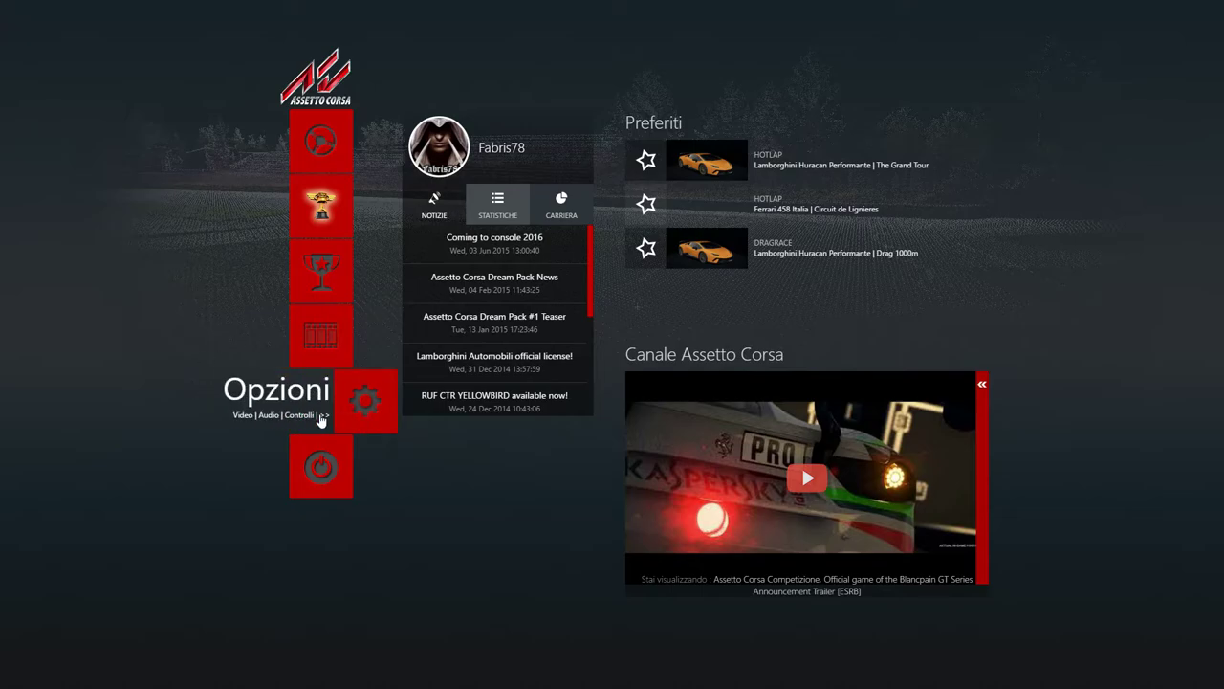
- Open the Generale options and scroll to the Moduli UI list with proTyres ticked
{"action": "left_click", "coordinate": [316, 406]}
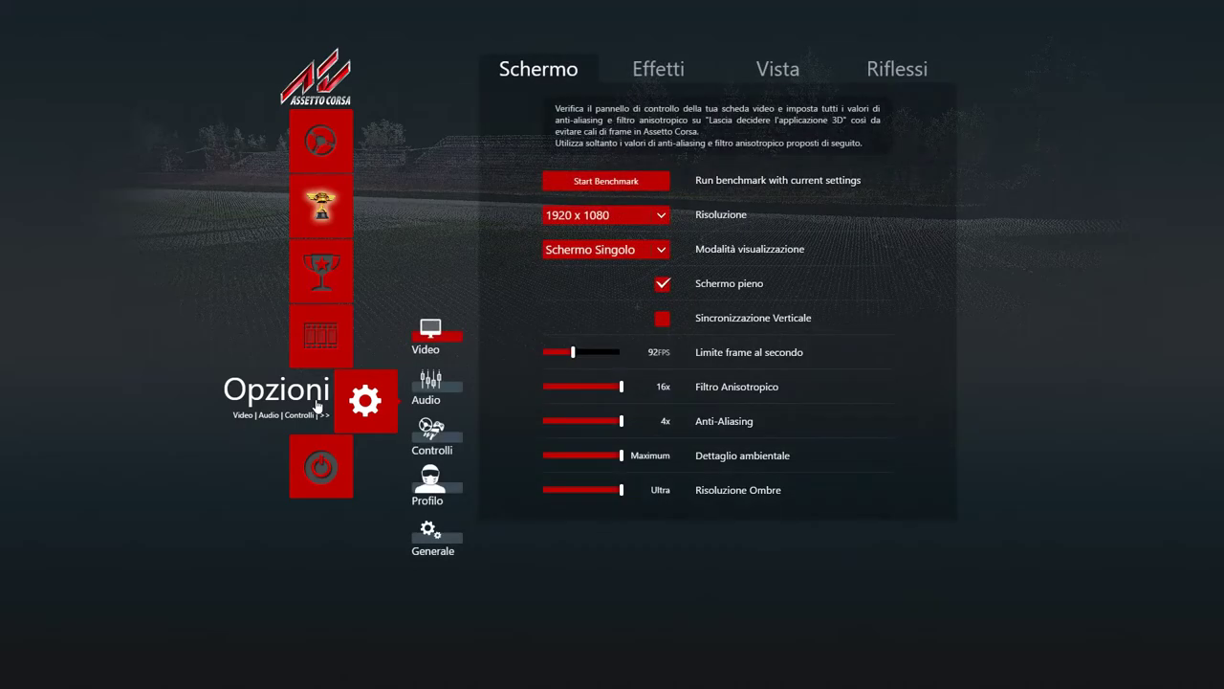
{"action": "left_click", "coordinate": [443, 548]}
{"action": "scroll", "coordinate": [591, 488], "scroll_direction": "down", "scroll_amount": 2}
{"action": "scroll", "coordinate": [588, 493], "scroll_direction": "down", "scroll_amount": 7}
{"action": "scroll", "coordinate": [588, 497], "scroll_direction": "up", "scroll_amount": 1}
{"action": "scroll", "coordinate": [587, 496], "scroll_direction": "up", "scroll_amount": 2}
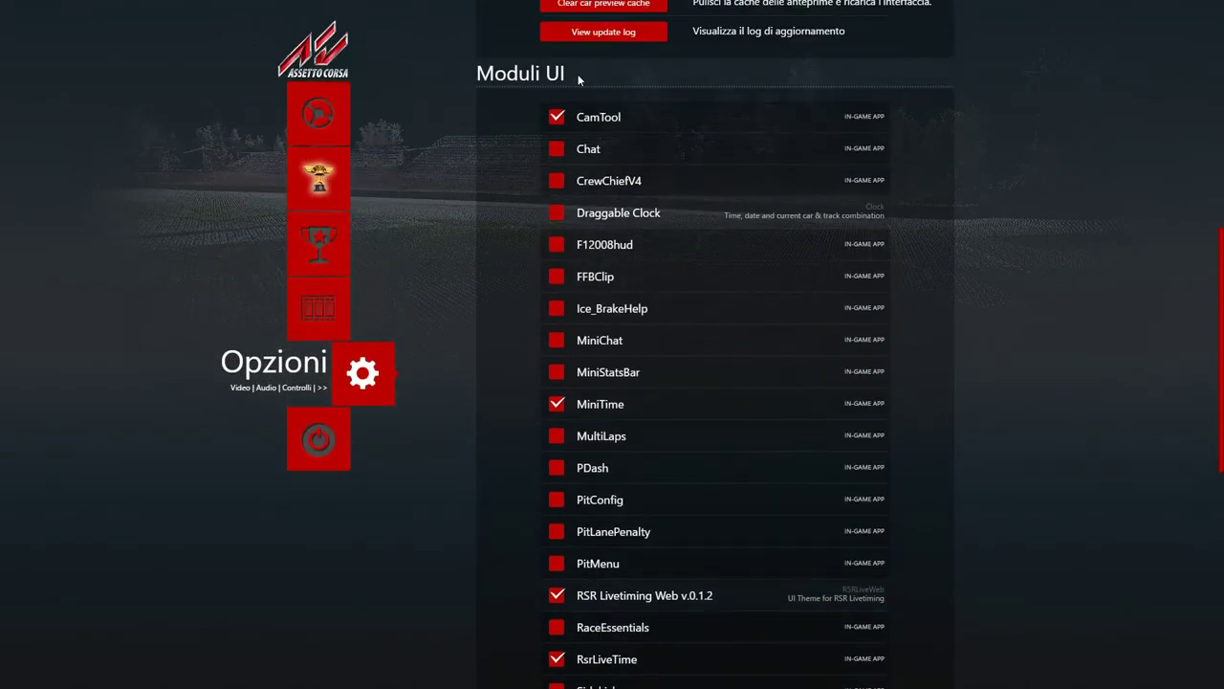
{"action": "scroll", "coordinate": [636, 397], "scroll_direction": "down", "scroll_amount": 4}
{"action": "scroll", "coordinate": [636, 397], "scroll_direction": "down", "scroll_amount": 2}
{"action": "scroll", "coordinate": [636, 397], "scroll_direction": "down", "scroll_amount": 1}
{"action": "scroll", "coordinate": [636, 397], "scroll_direction": "down", "scroll_amount": 2}
{"action": "scroll", "coordinate": [636, 397], "scroll_direction": "down", "scroll_amount": 1}
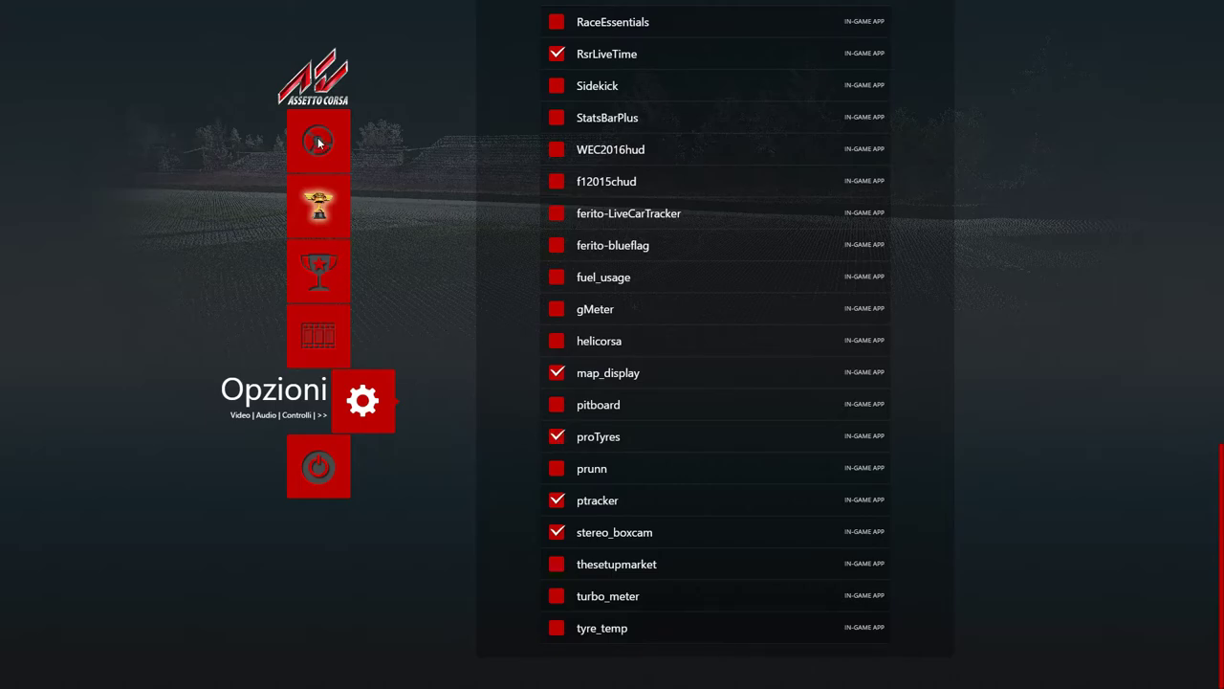
- Set up the Hotlap with the Ferrari 488 GTB and its skins at Circuit de Lignieres
{"action": "left_click", "coordinate": [319, 142]}
{"action": "left_click", "coordinate": [588, 251]}
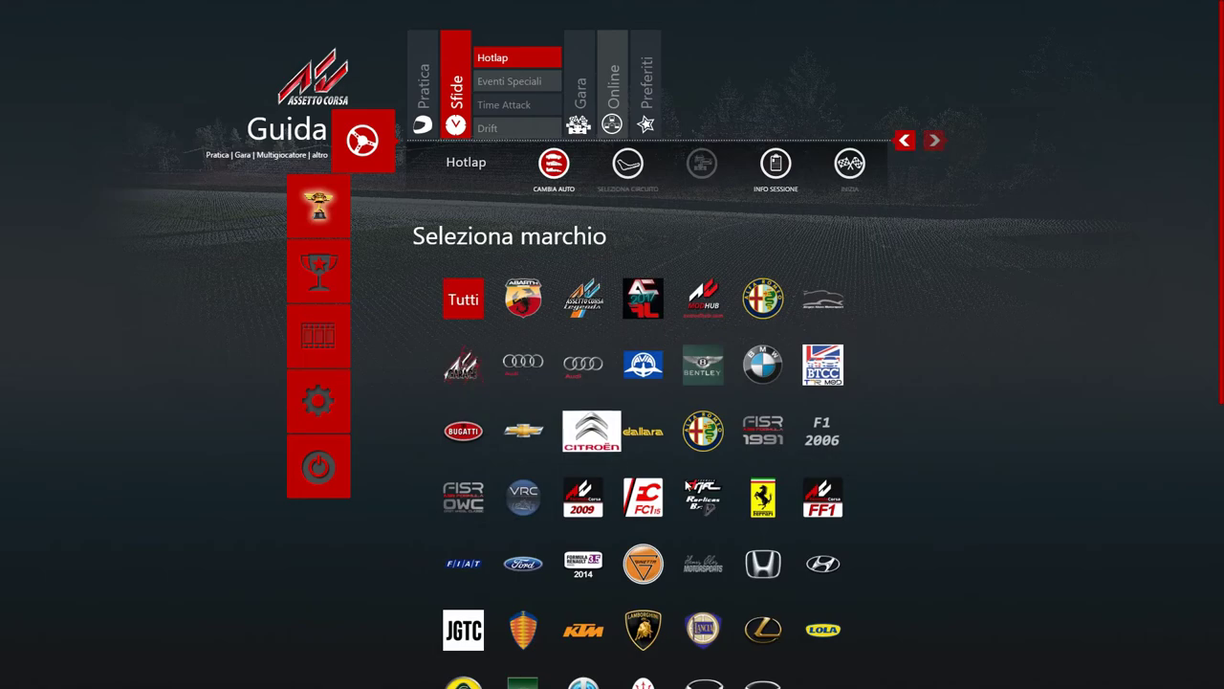
{"action": "left_click", "coordinate": [779, 432]}
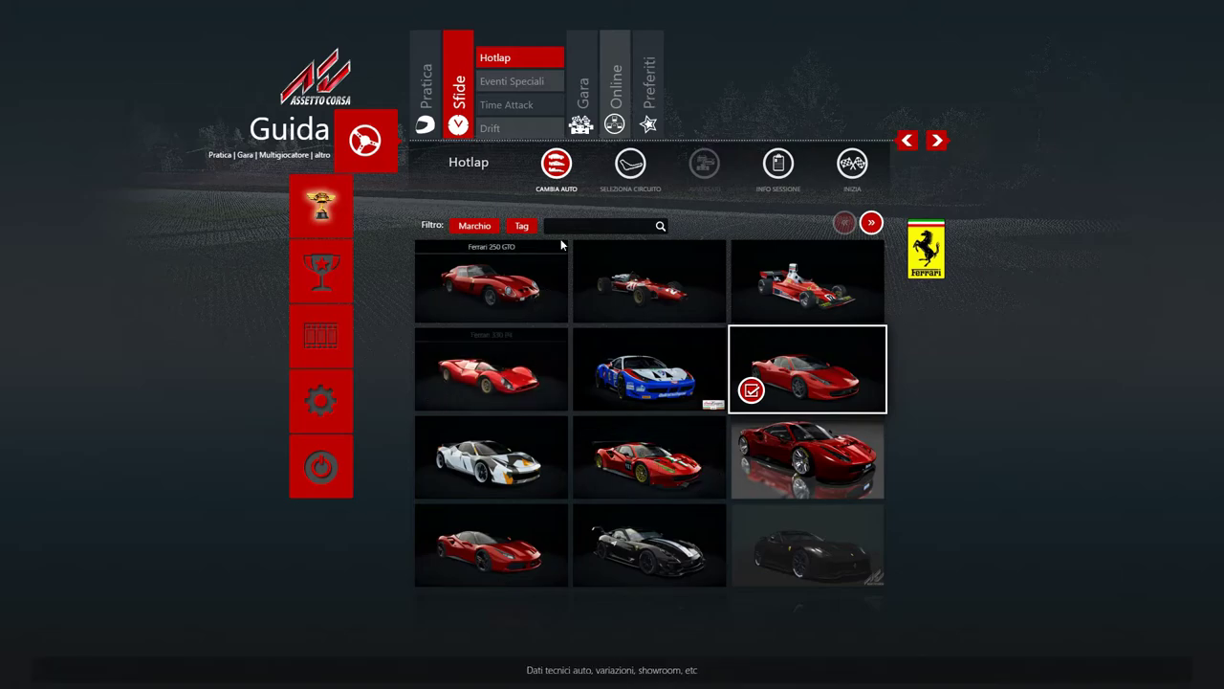
{"action": "mouse_move", "coordinate": [491, 545]}
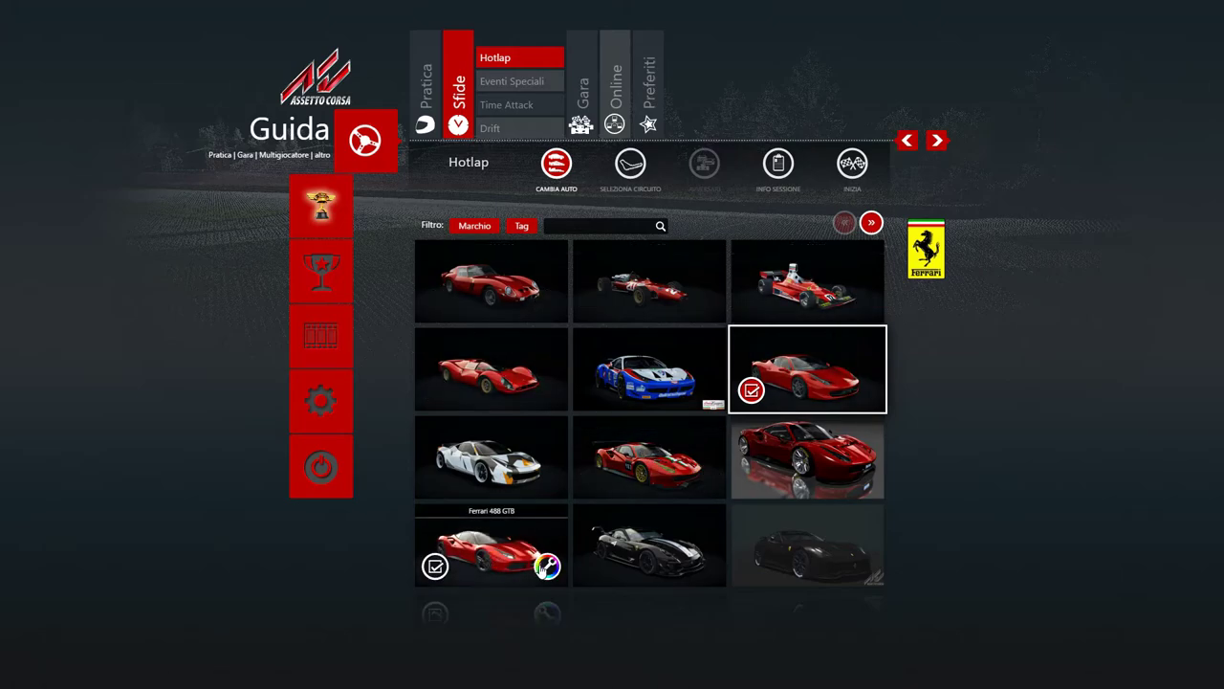
{"action": "left_click", "coordinate": [547, 566]}
{"action": "left_click", "coordinate": [802, 37]}
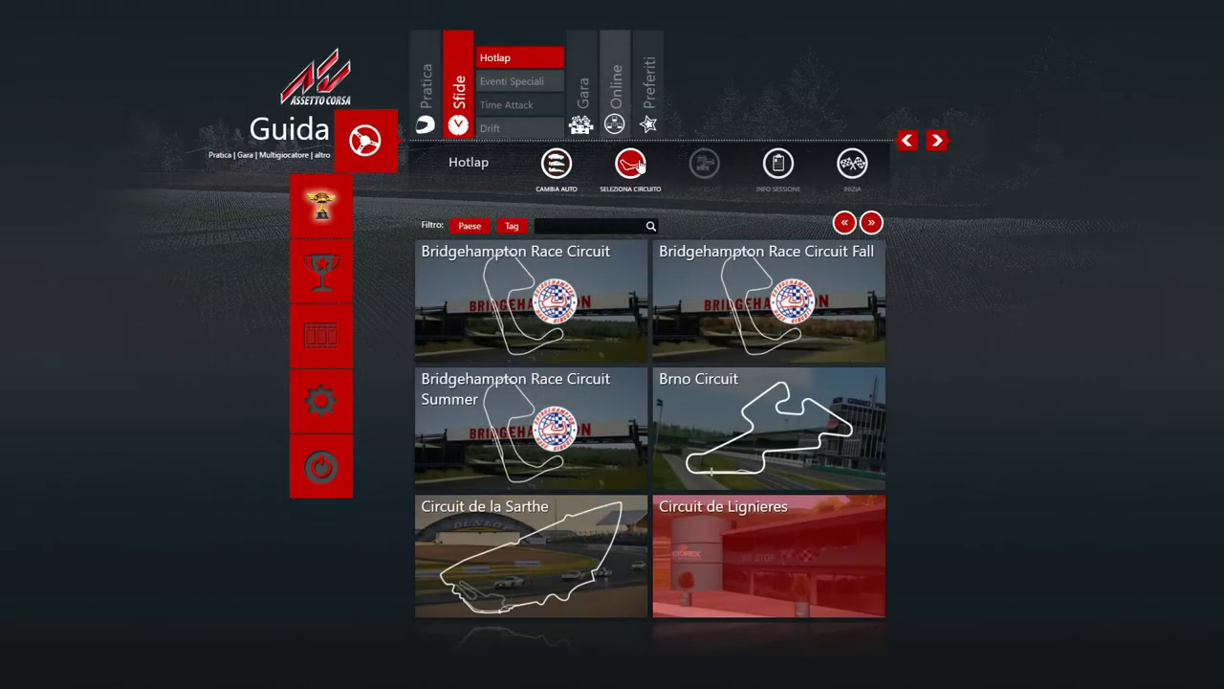
{"action": "mouse_move", "coordinate": [762, 559]}
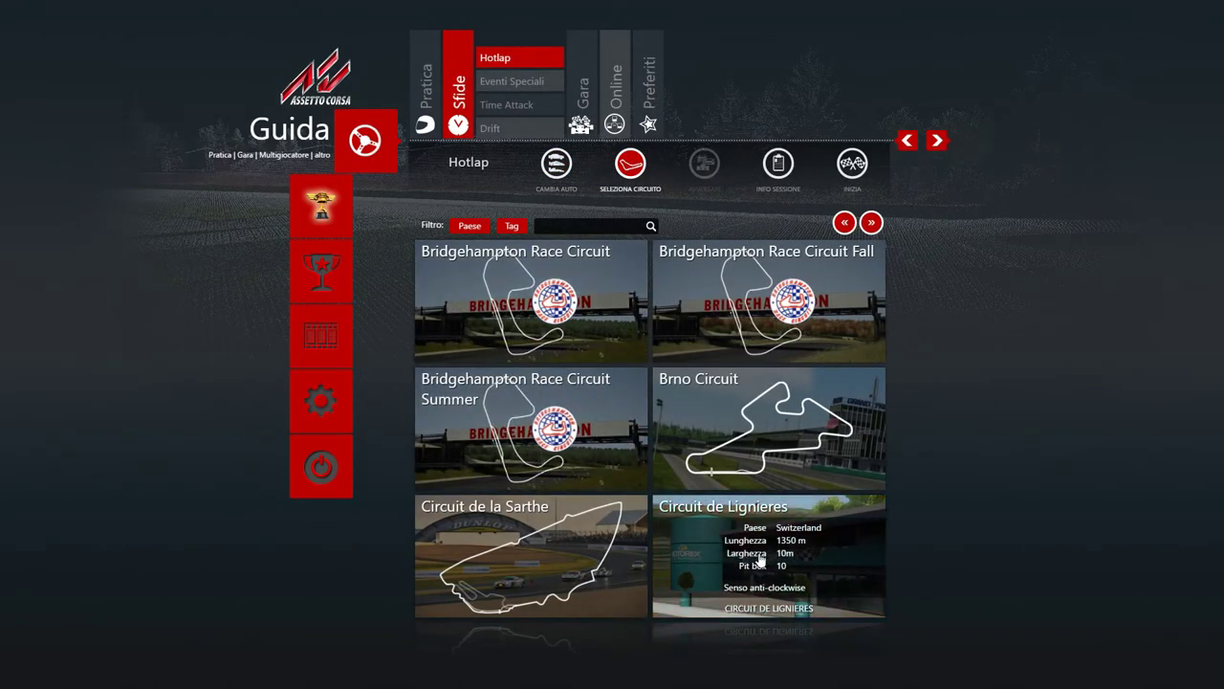
{"action": "left_click", "coordinate": [762, 558]}
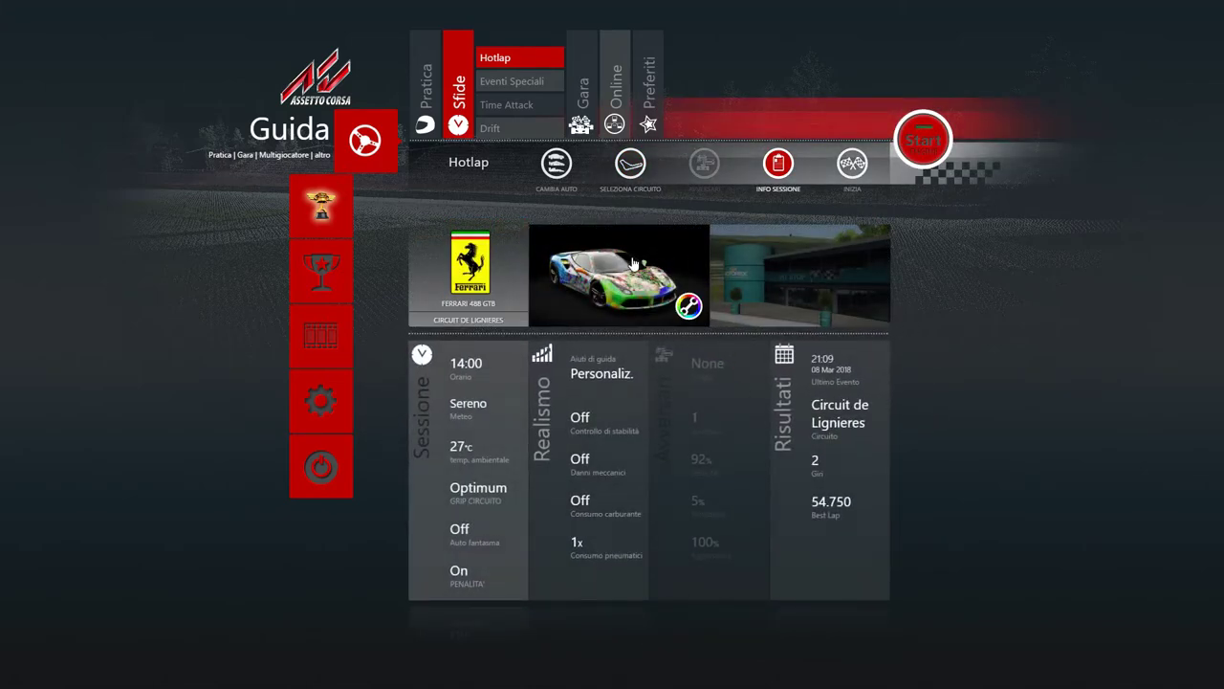
- Start the Hotlap, move the tyre temperature widget up-left, and drive off
{"action": "left_click", "coordinate": [923, 144]}
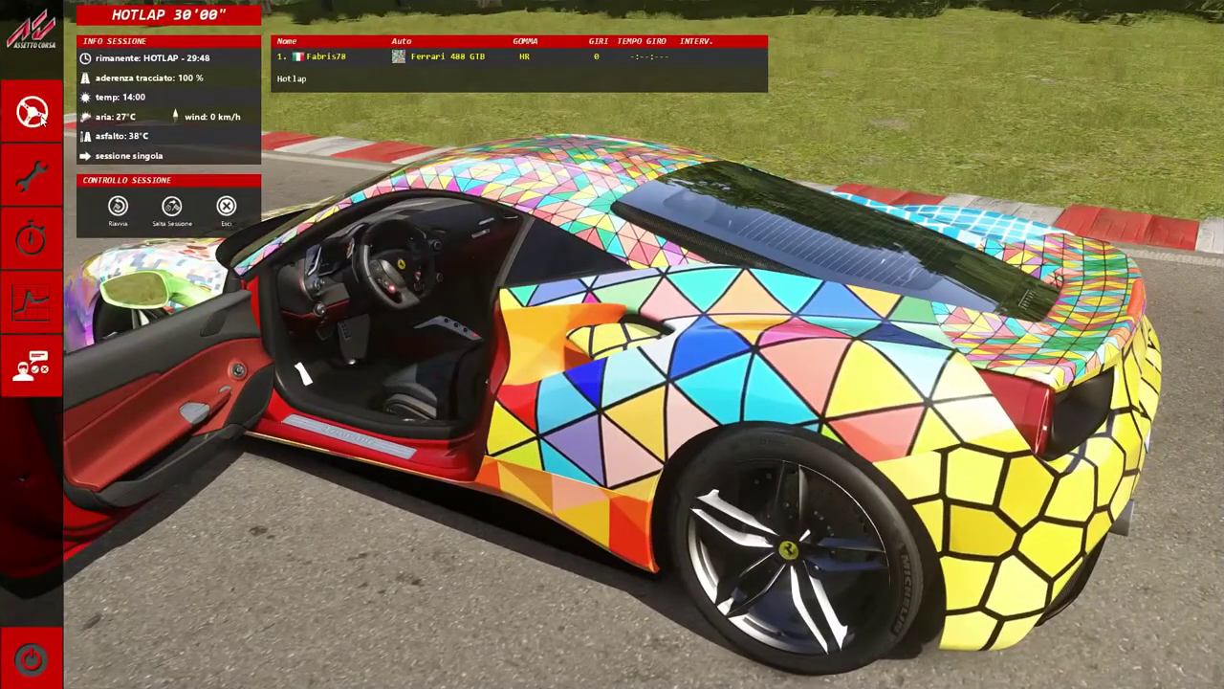
{"action": "left_click", "coordinate": [38, 115]}
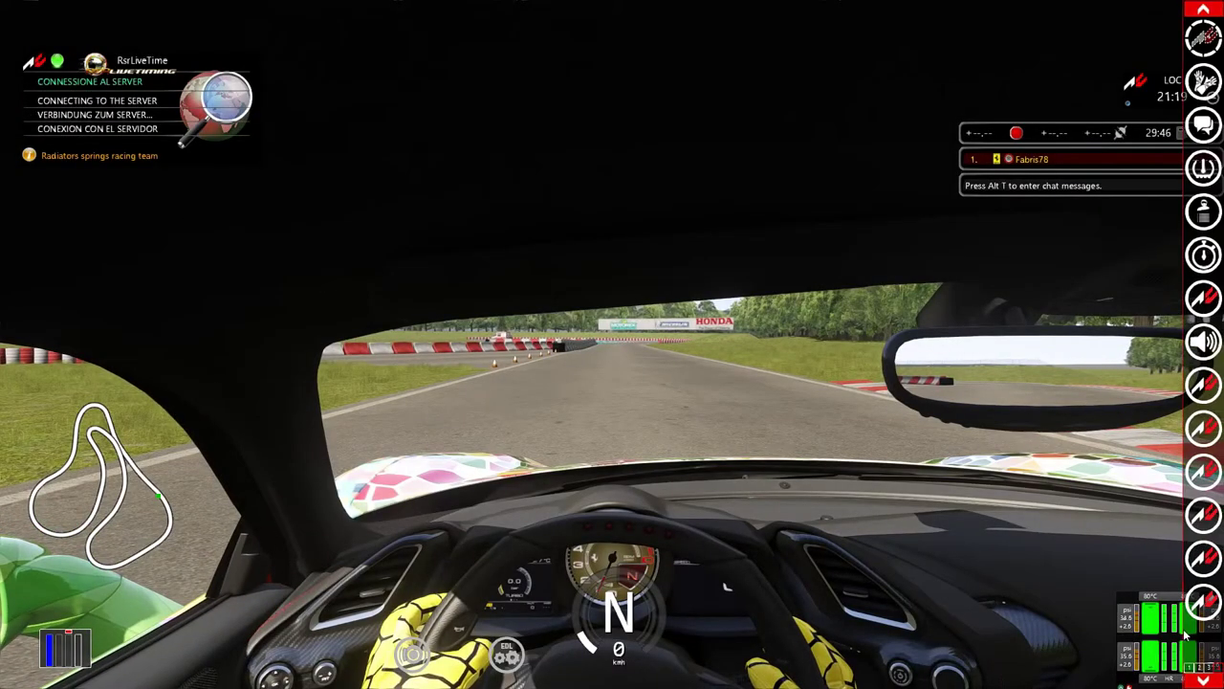
{"action": "left_click_drag", "start_coordinate": [1149, 604], "coordinate": [1103, 590]}
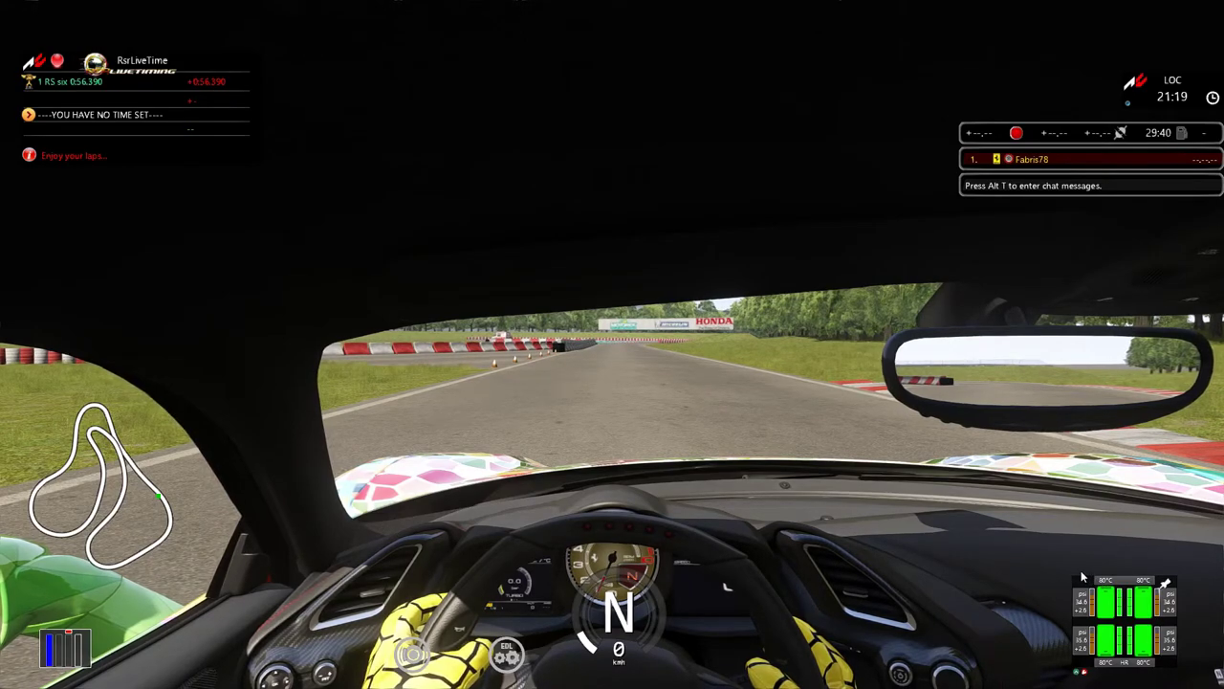
{"action": "key", "text": "Up"}
- Cycle F1/F3 outside camera views to inspect the Ferrari, then pause the session
{"action": "key", "text": "F1"}
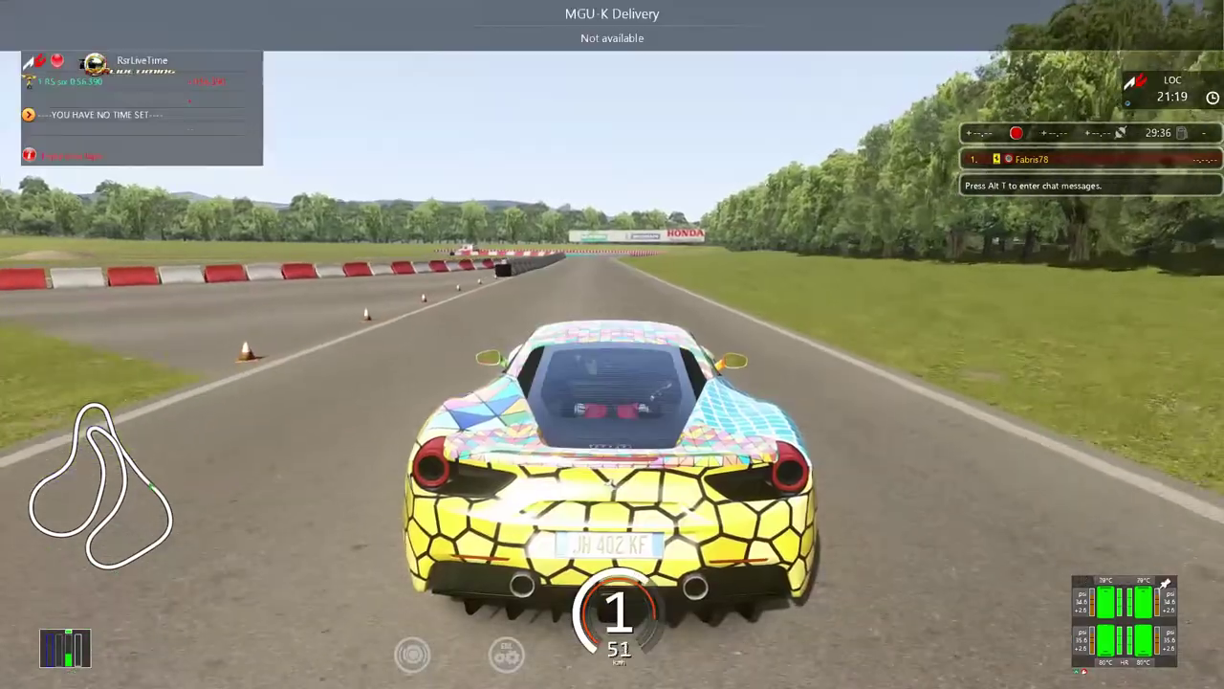
{"action": "key", "text": "F3"}
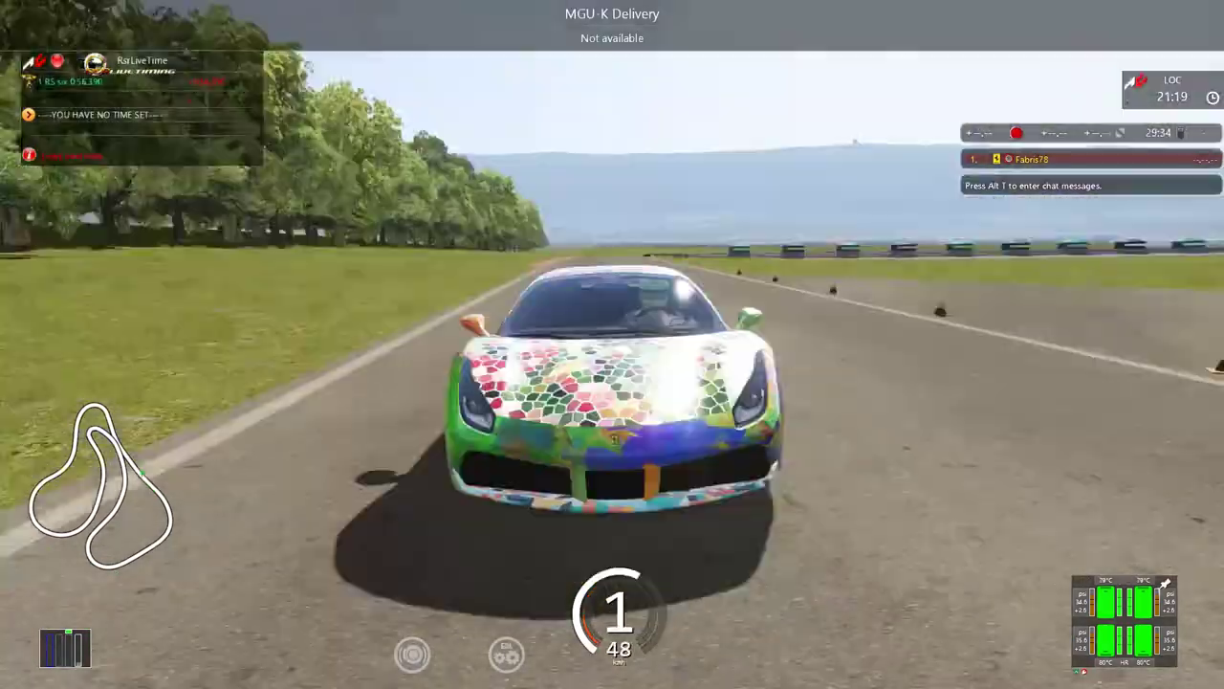
{"action": "key", "text": "F1"}
{"action": "key", "text": "F3"}
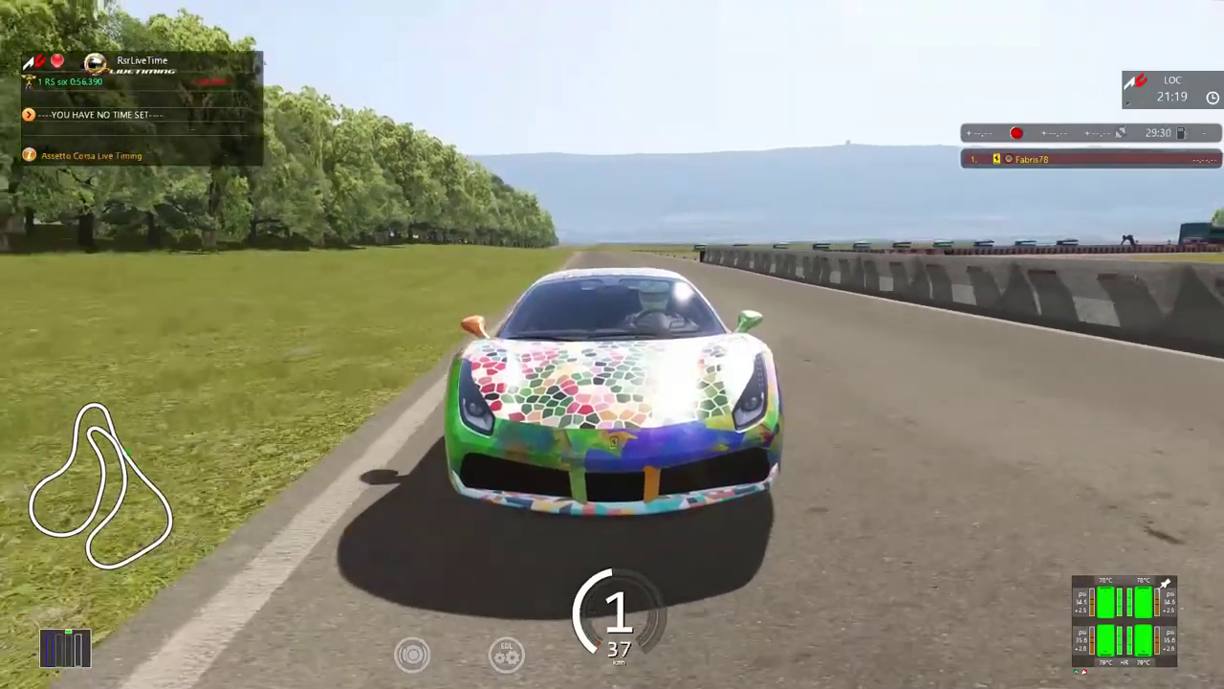
{"action": "key", "text": "F1"}
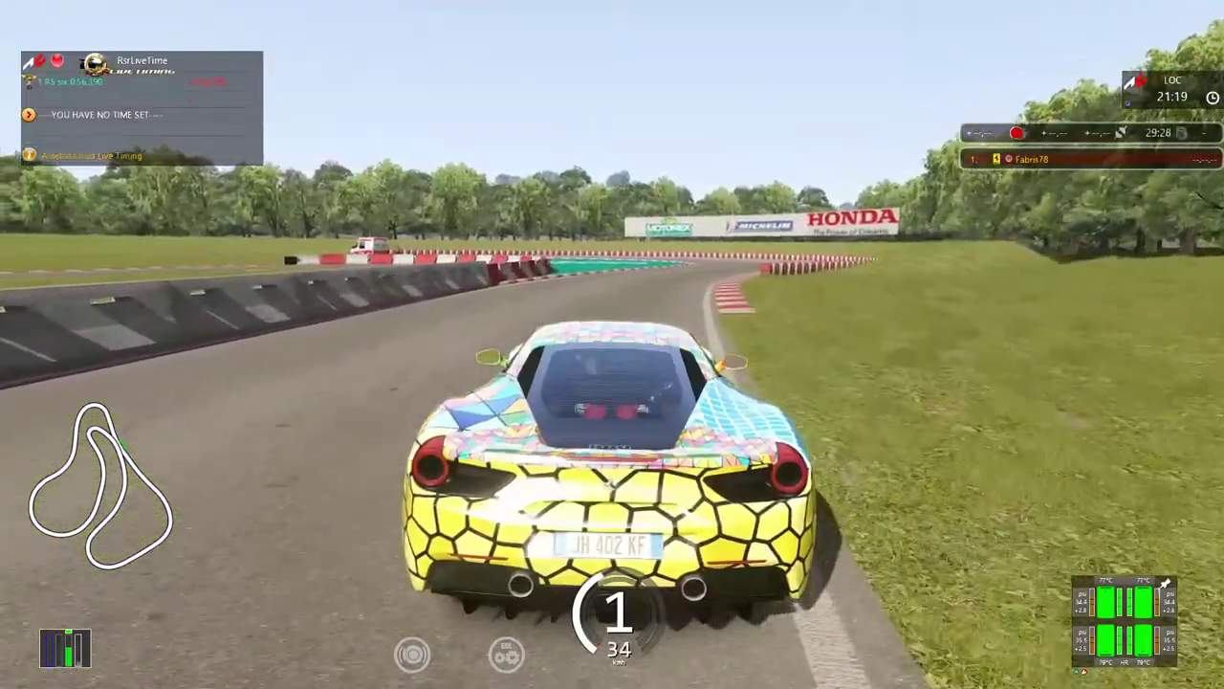
{"action": "key", "text": "Escape"}
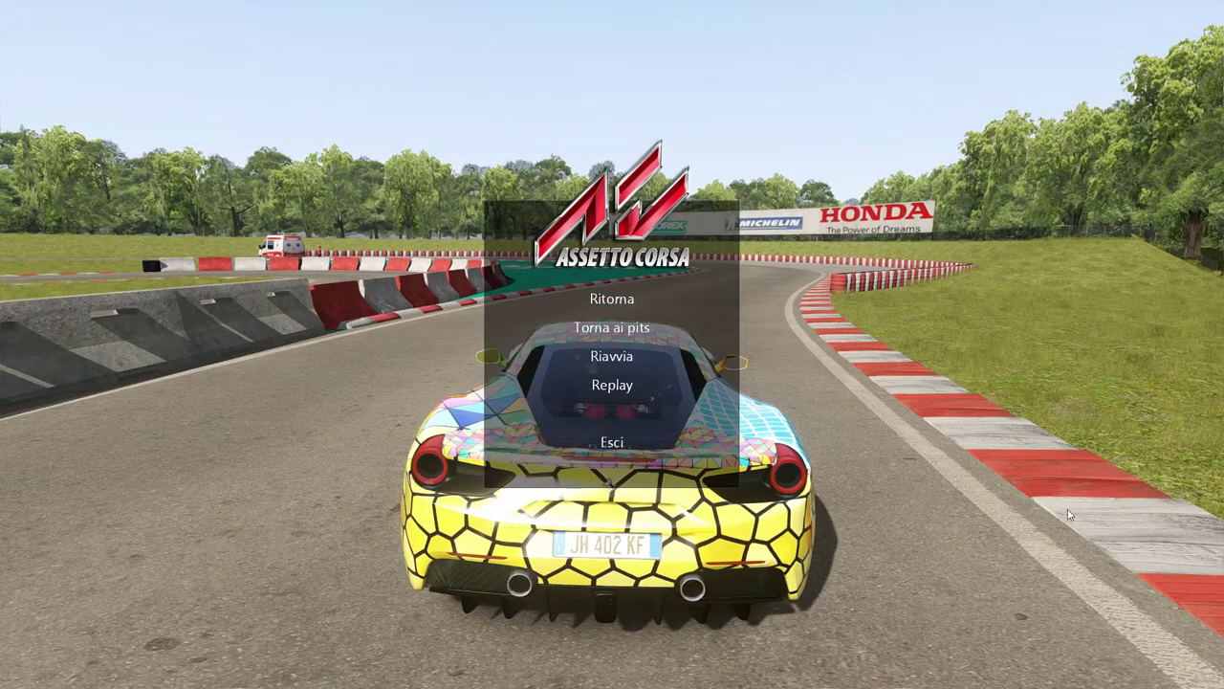
- Quit the session and view the McLaren MP4/22 car details page
{"action": "left_click", "coordinate": [610, 442]}
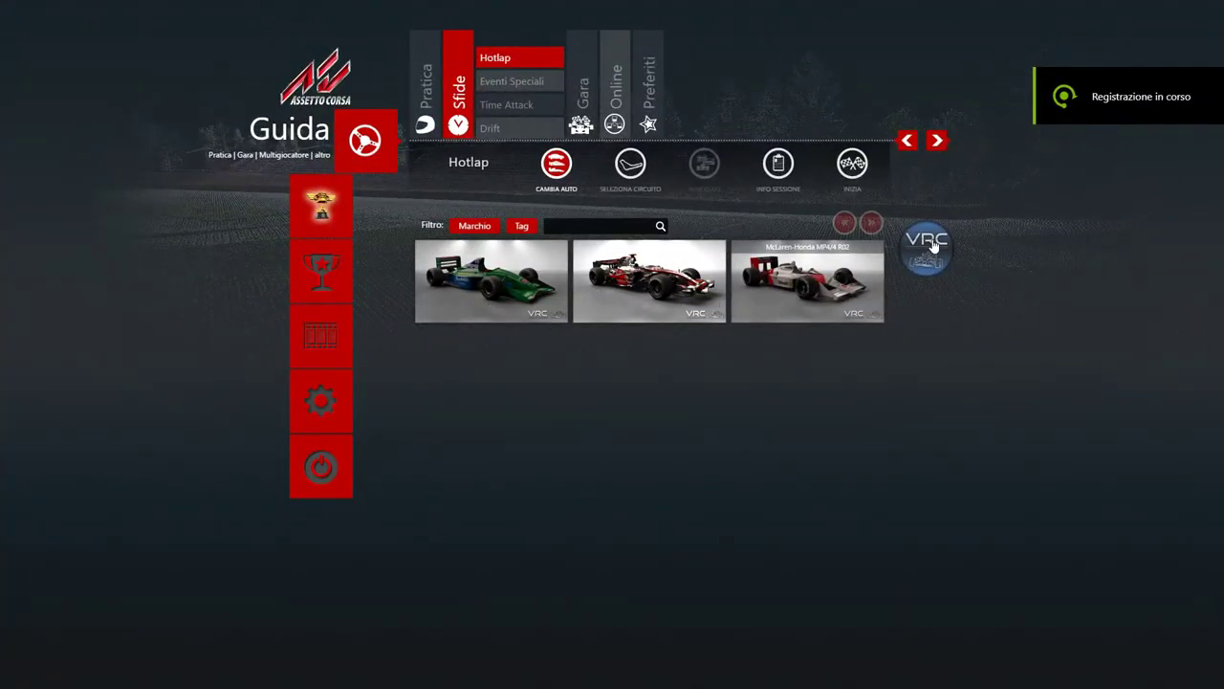
{"action": "mouse_move", "coordinate": [650, 282]}
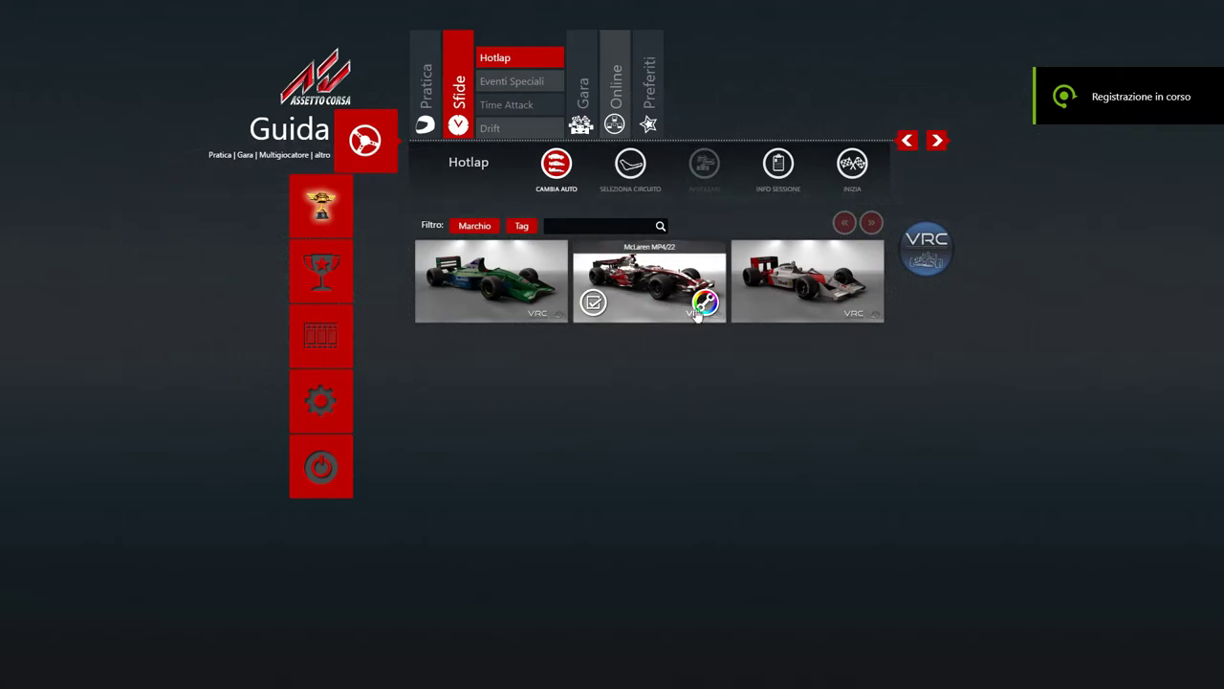
{"action": "left_click", "coordinate": [711, 313]}
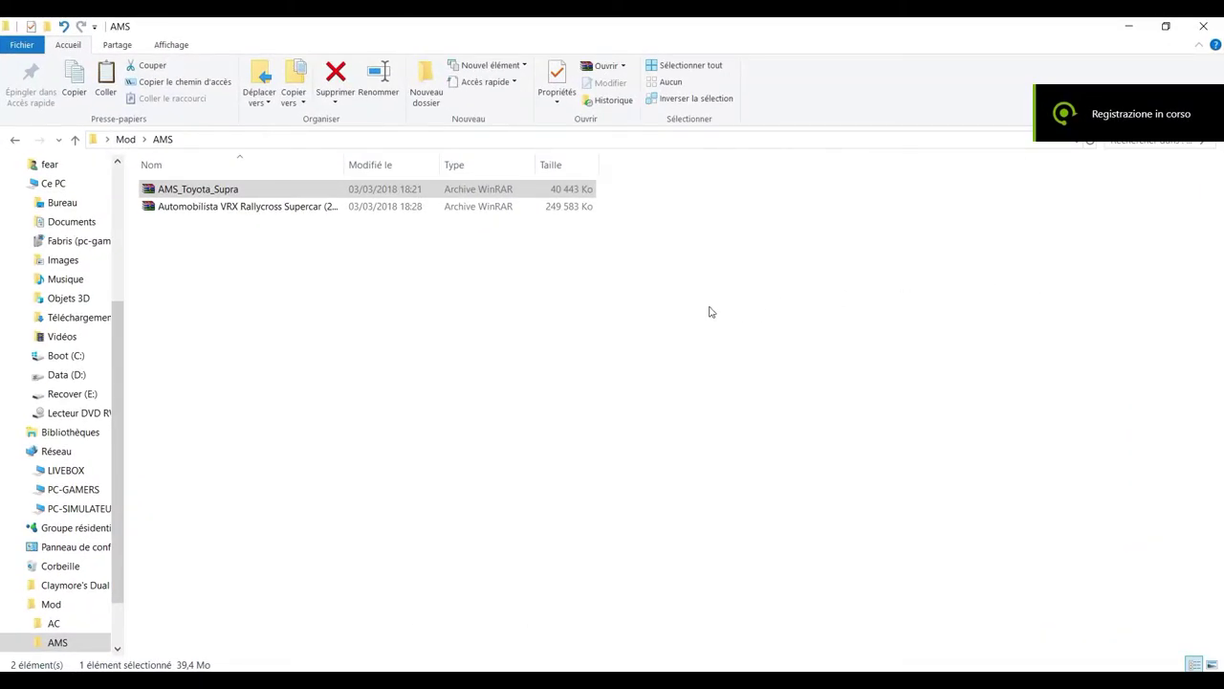
- Select both AMS RAR archives and extract them here with WinRAR
{"action": "left_click_drag", "start_coordinate": [363, 262], "coordinate": [227, 184]}
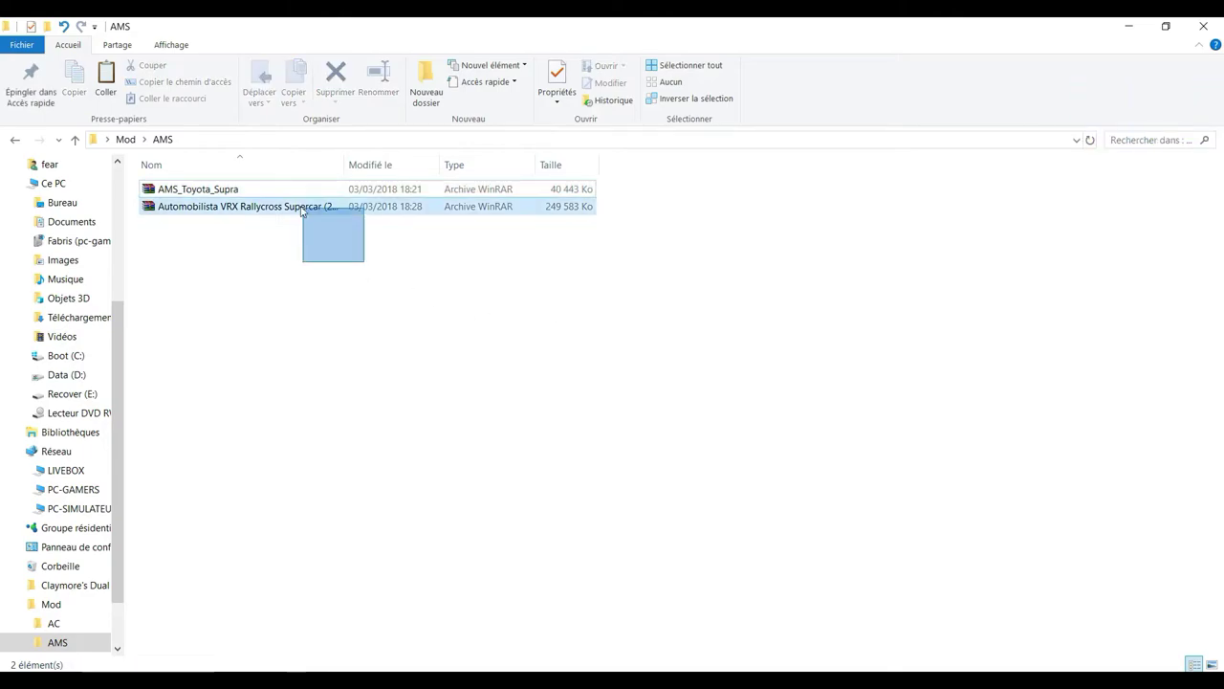
{"action": "right_click", "coordinate": [229, 190]}
{"action": "left_click", "coordinate": [272, 310]}
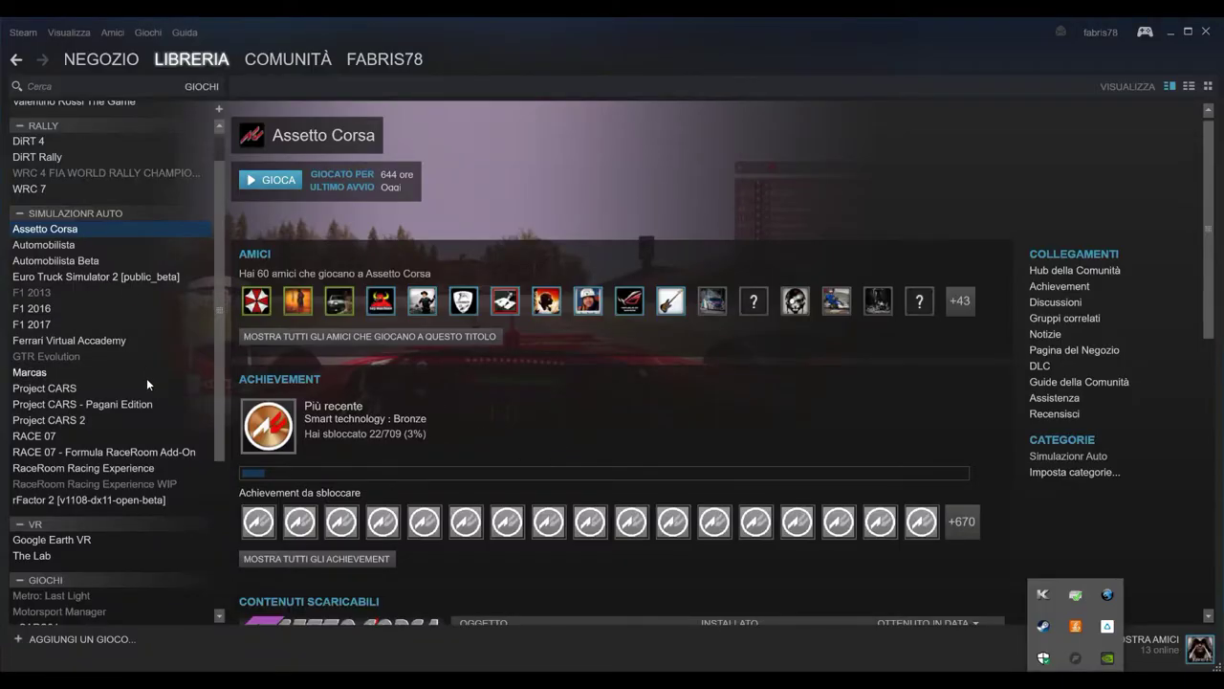
- Browse Automobilista's local files from its Steam Properties > File Locali
{"action": "scroll", "coordinate": [147, 368], "scroll_direction": "up", "scroll_amount": 1}
{"action": "scroll", "coordinate": [146, 378], "scroll_direction": "up", "scroll_amount": 1}
{"action": "right_click", "coordinate": [50, 284]}
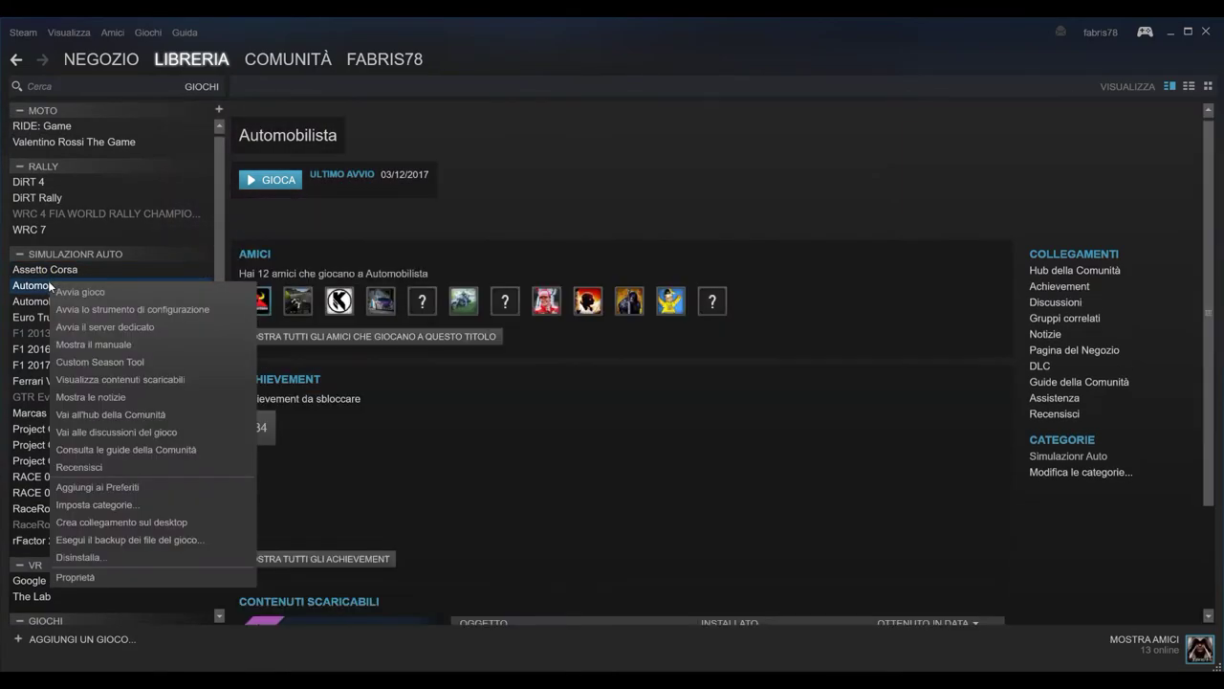
{"action": "left_click", "coordinate": [115, 574]}
{"action": "left_click", "coordinate": [569, 139]}
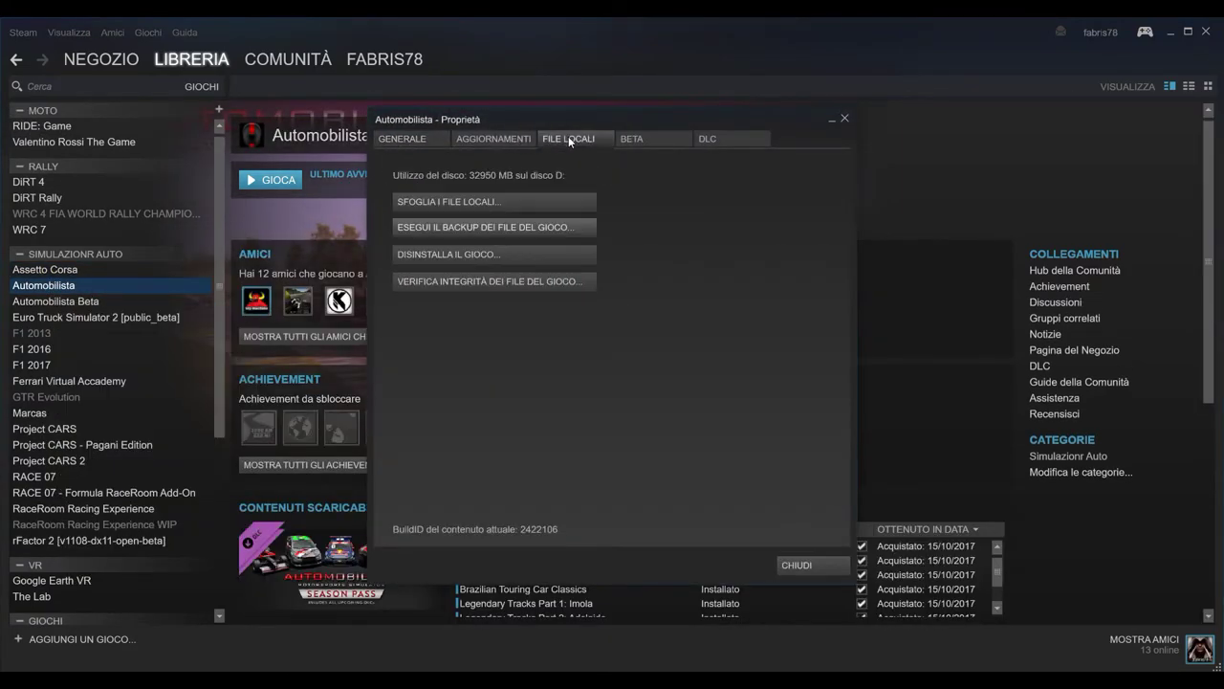
{"action": "left_click", "coordinate": [458, 205]}
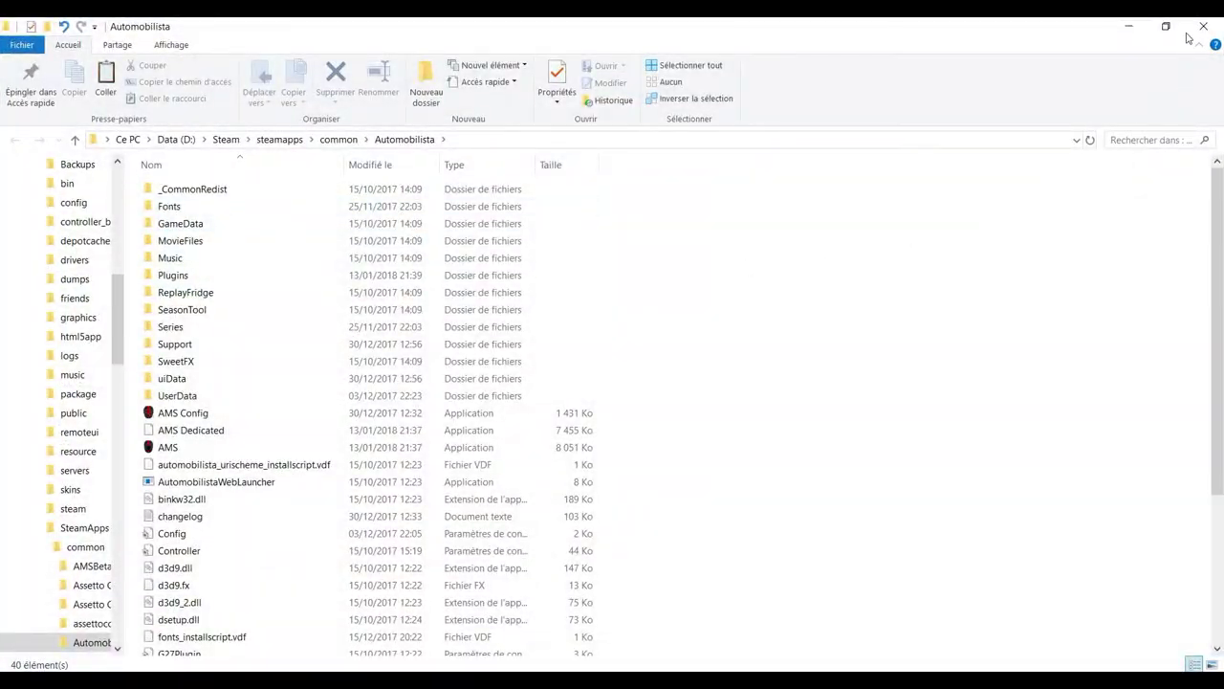
- Minimise the game folder and close the Steam properties and library windows
{"action": "left_click", "coordinate": [1207, 8]}
{"action": "left_click", "coordinate": [844, 119]}
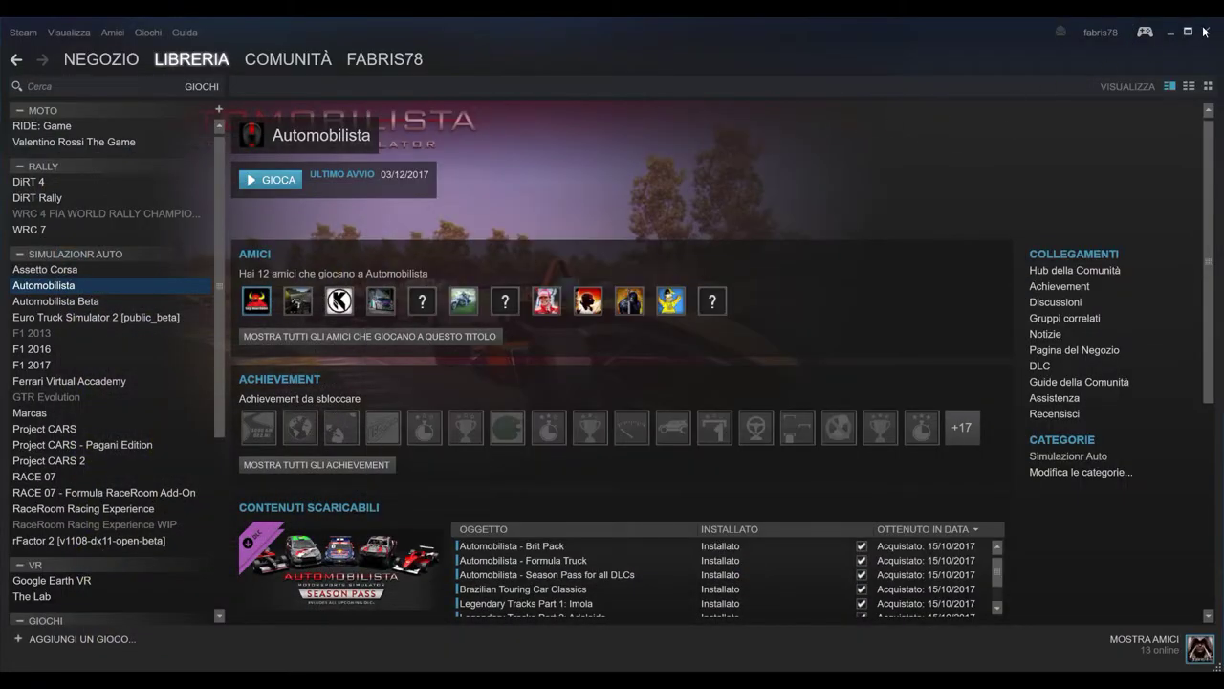
{"action": "left_click", "coordinate": [1207, 31]}
{"action": "left_click", "coordinate": [844, 119]}
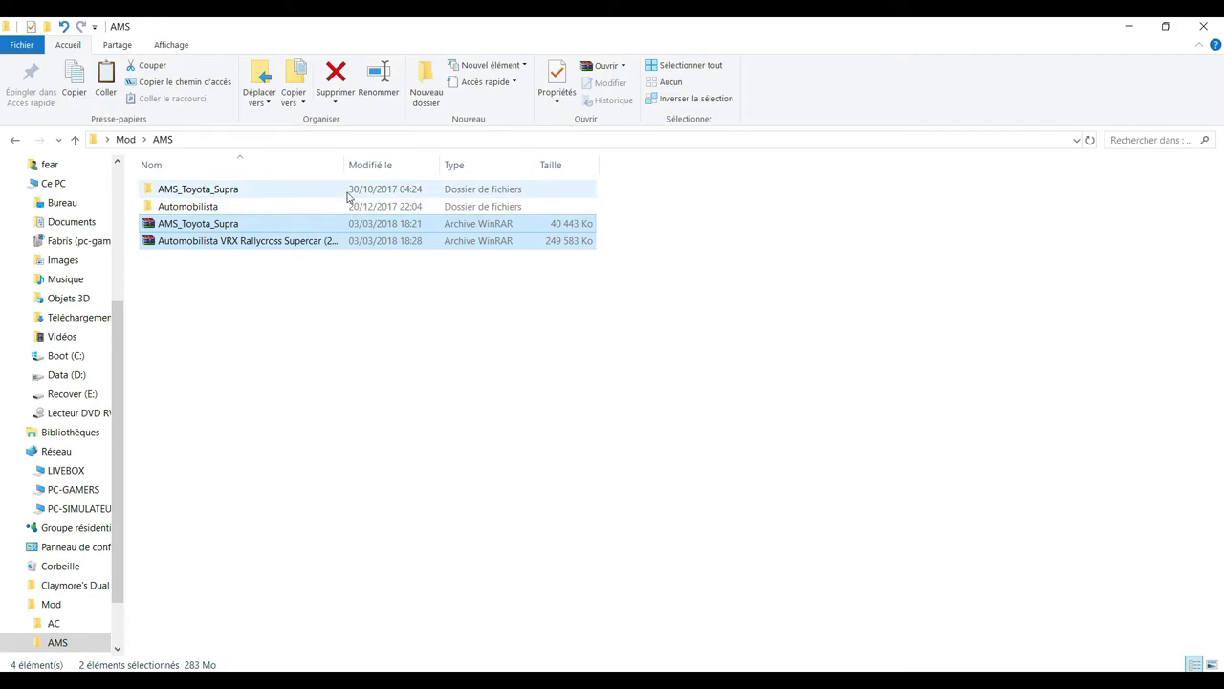
- Inspect the GameData and Series folders inside AMS_Toyota_Supra
{"action": "double_click", "coordinate": [348, 195]}
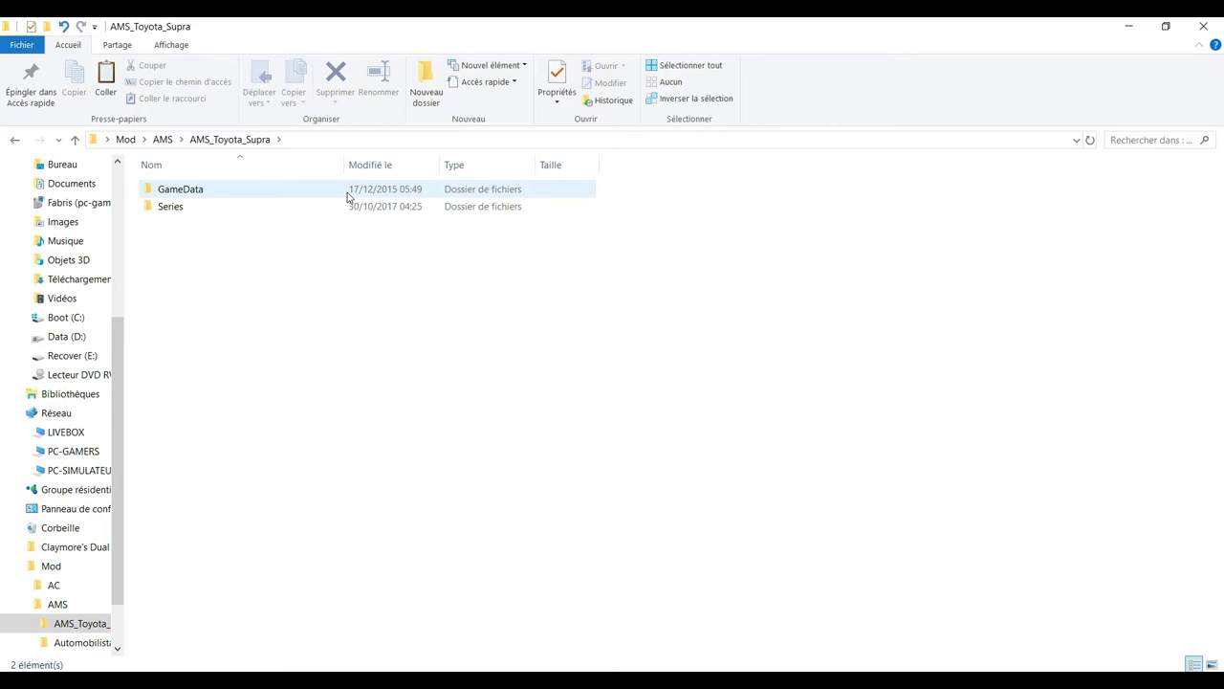
{"action": "double_click", "coordinate": [261, 192]}
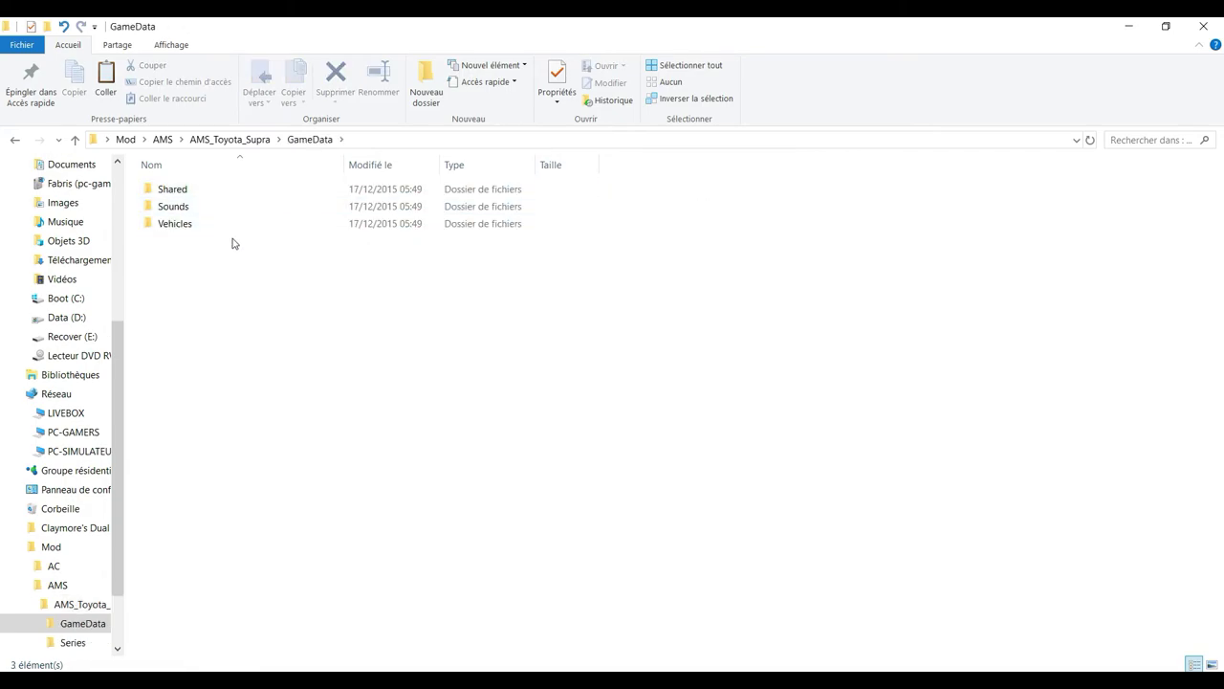
{"action": "key", "text": "BackSpace"}
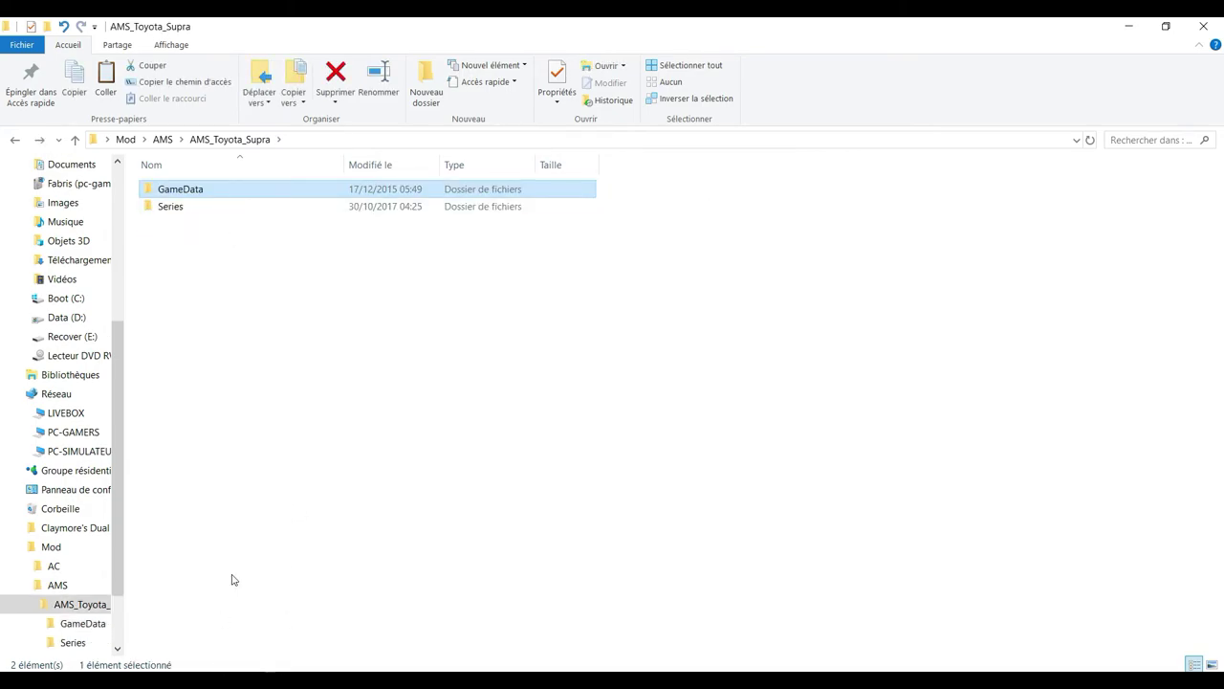
{"action": "double_click", "coordinate": [196, 208]}
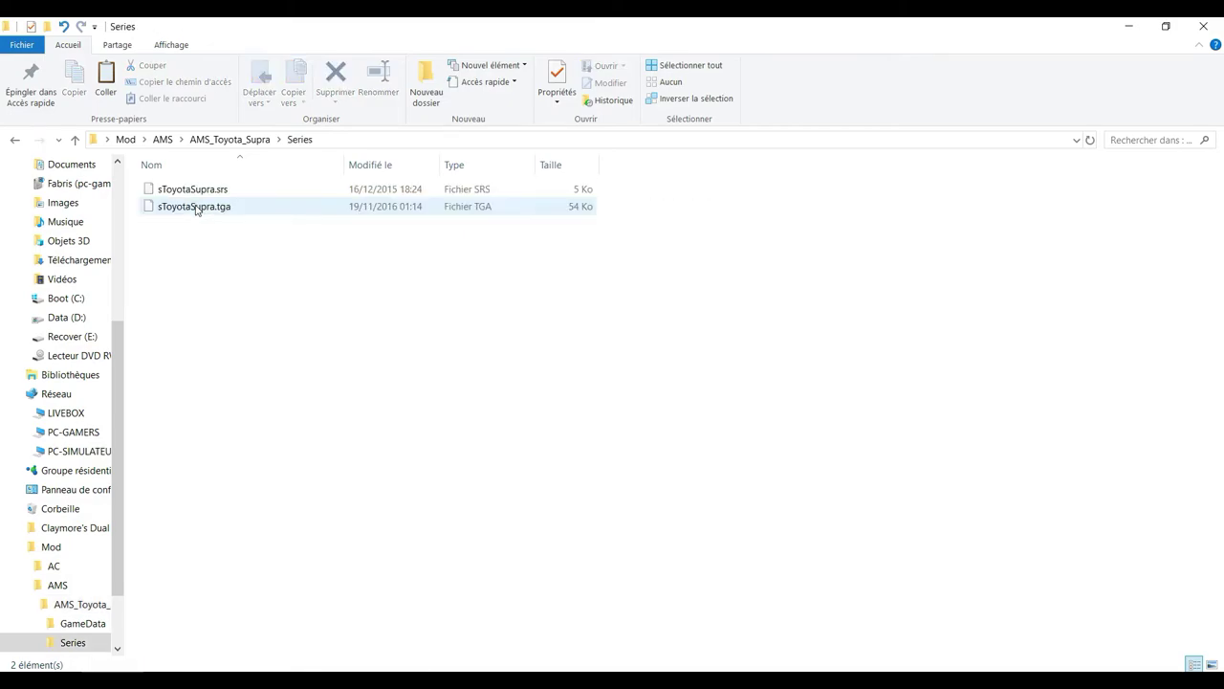
{"action": "key", "text": "BackSpace"}
- Copy both GameData and Series folders and glance at the Automobilista window
{"action": "left_click_drag", "start_coordinate": [242, 237], "coordinate": [205, 190]}
{"action": "right_click", "coordinate": [205, 190]}
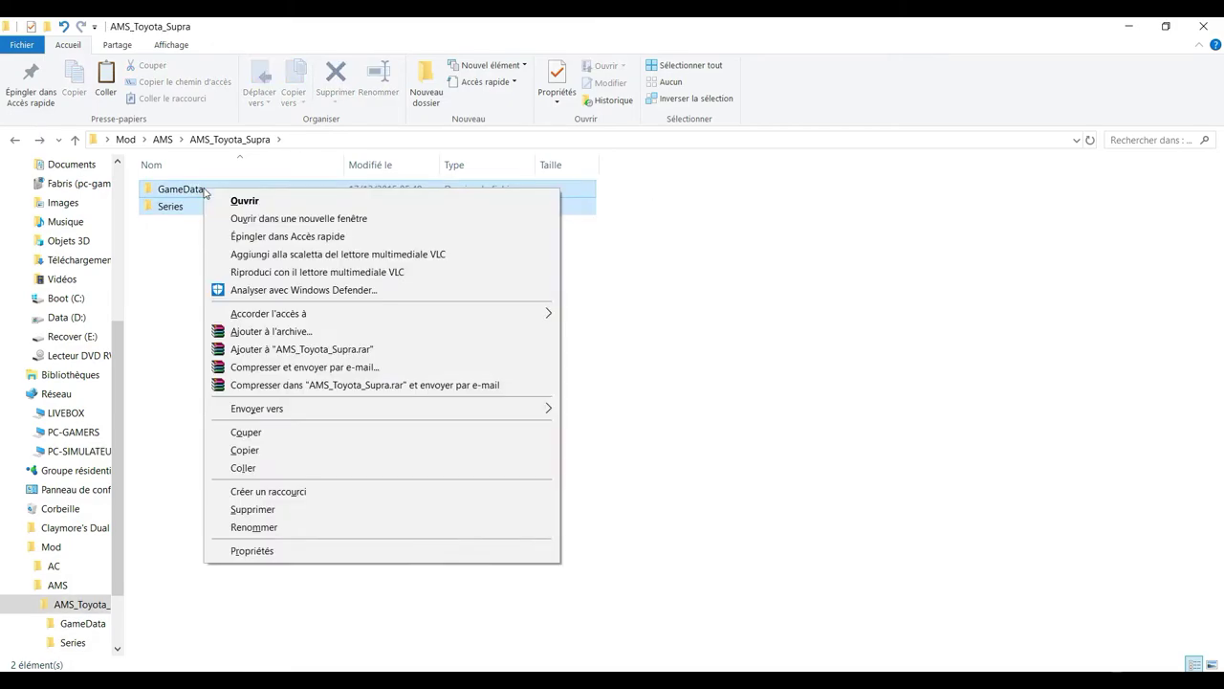
{"action": "left_click", "coordinate": [241, 449]}
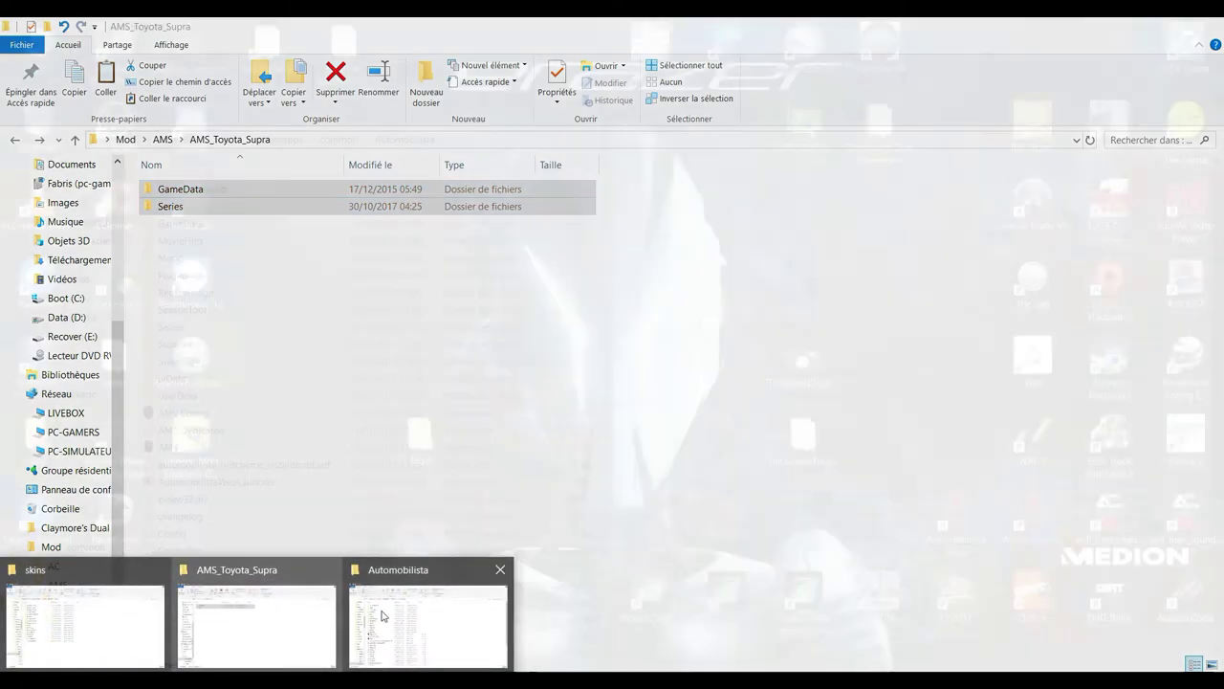
{"action": "left_click", "coordinate": [449, 620]}
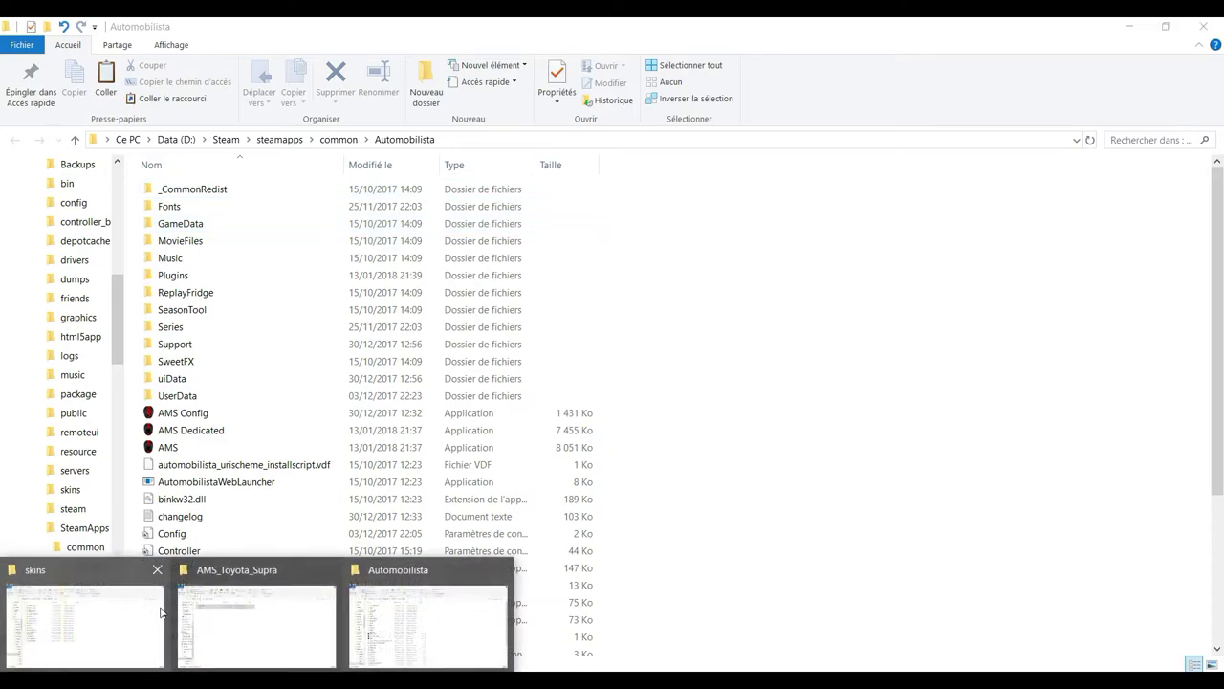
{"action": "left_click", "coordinate": [229, 606]}
- Copy only the mod's GameData and paste it into Automobilista's install folder
{"action": "right_click", "coordinate": [211, 187]}
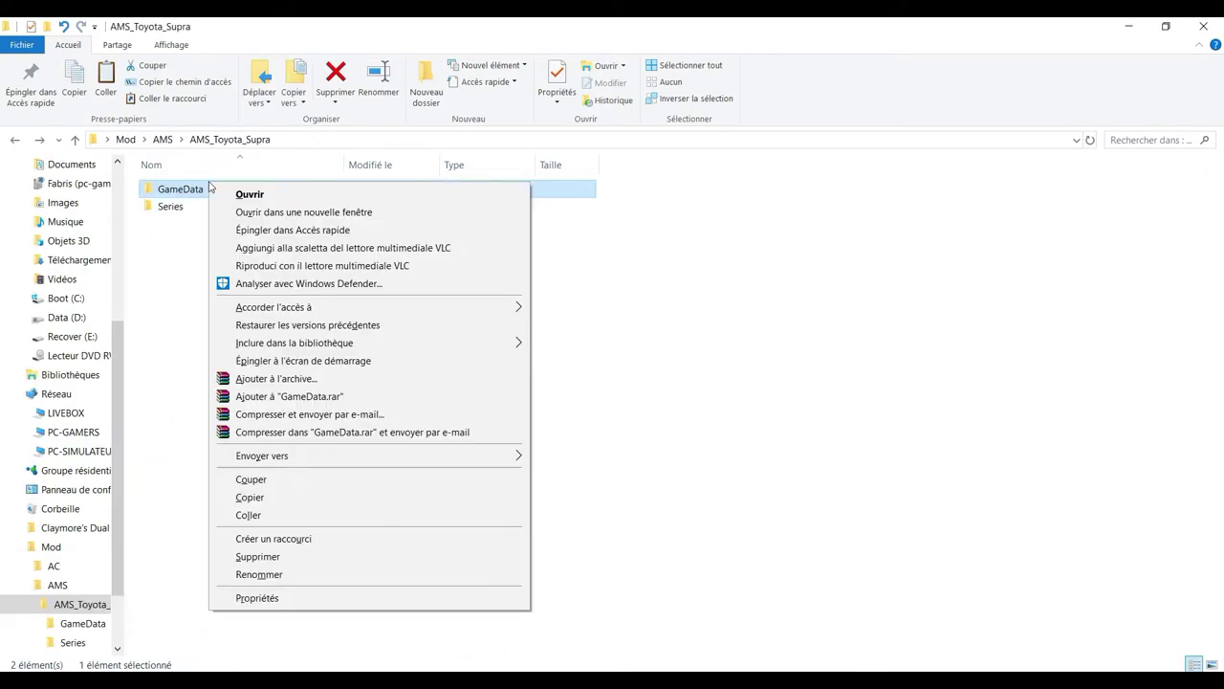
{"action": "left_click", "coordinate": [291, 497]}
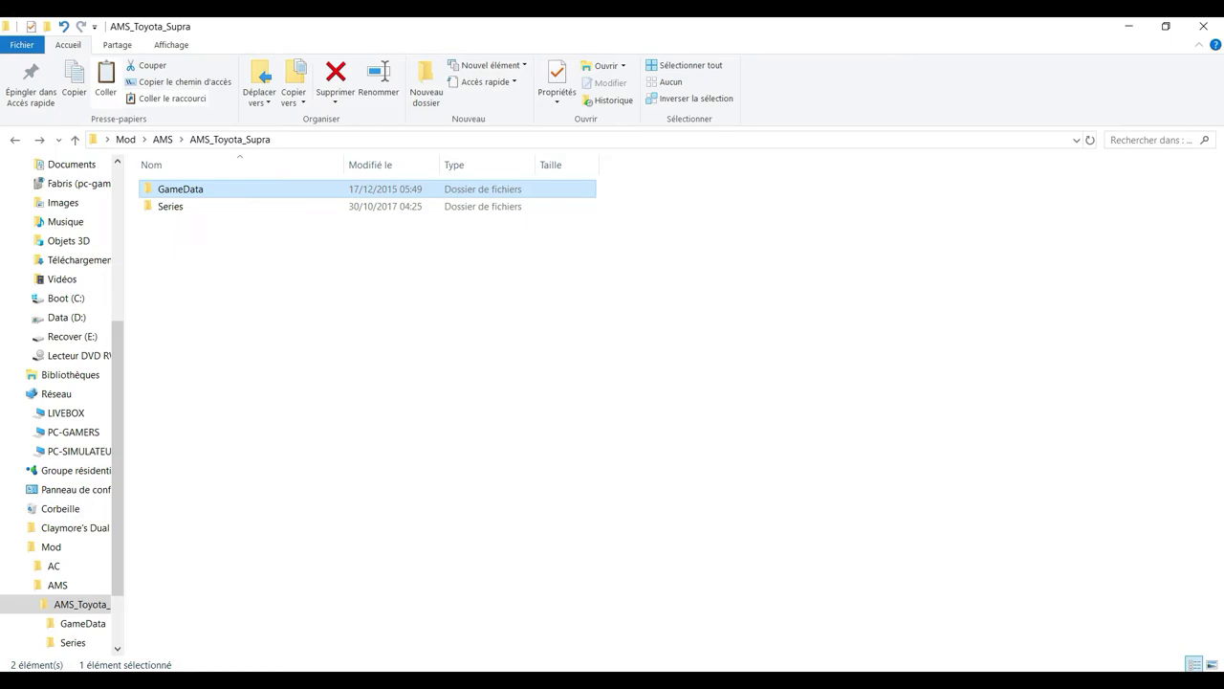
{"action": "left_click", "coordinate": [368, 619]}
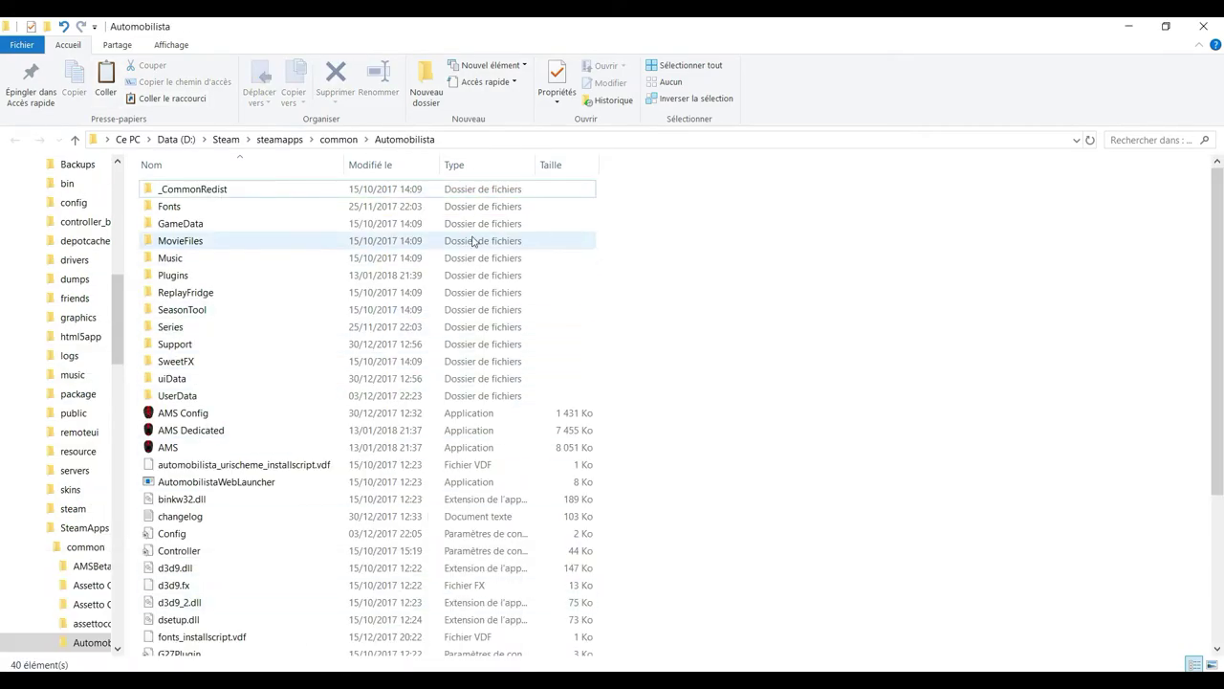
{"action": "double_click", "coordinate": [417, 226]}
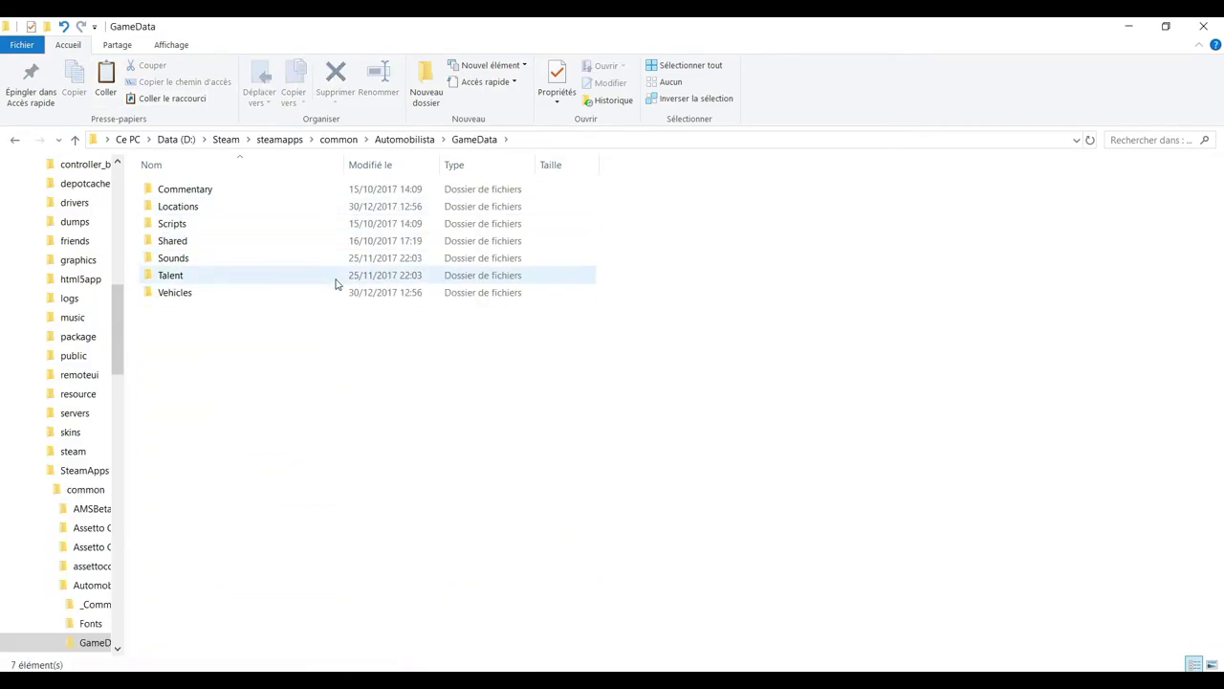
{"action": "key", "text": "alt+Left"}
{"action": "right_click", "coordinate": [777, 370]}
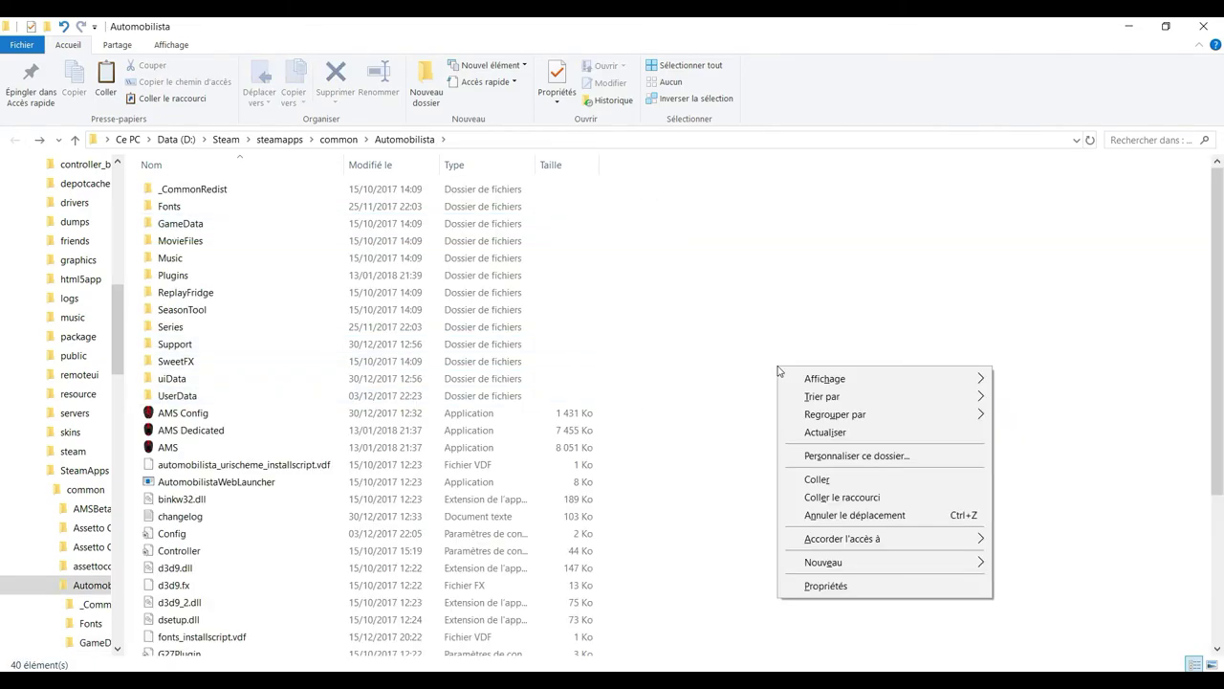
{"action": "left_click", "coordinate": [793, 481]}
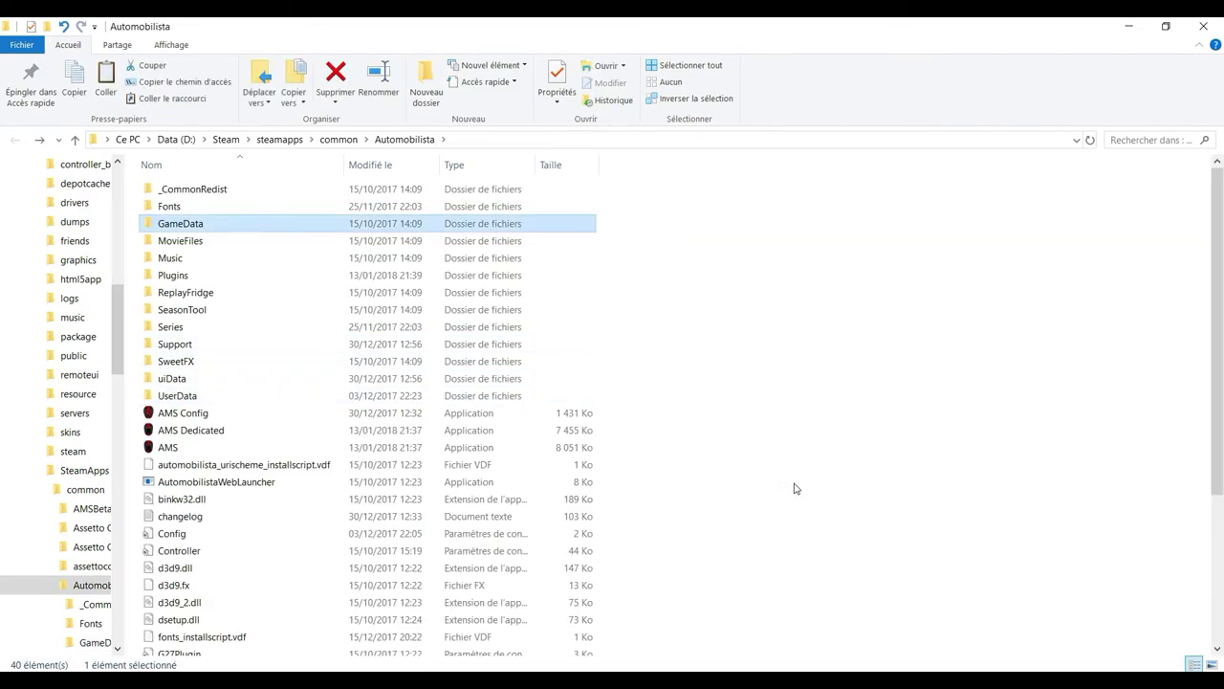
- Open the Supra mod's GameData\Shared\TOYOTA shader folder
{"action": "double_click", "coordinate": [303, 226]}
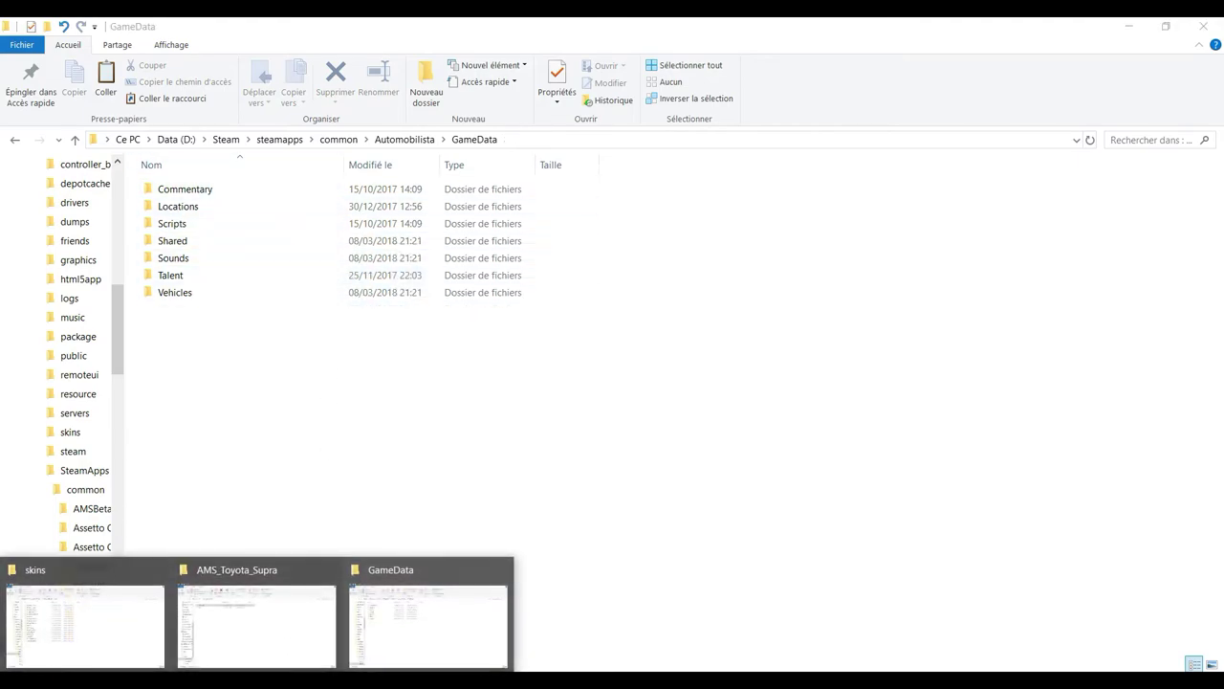
{"action": "left_click", "coordinate": [213, 628]}
{"action": "double_click", "coordinate": [187, 188]}
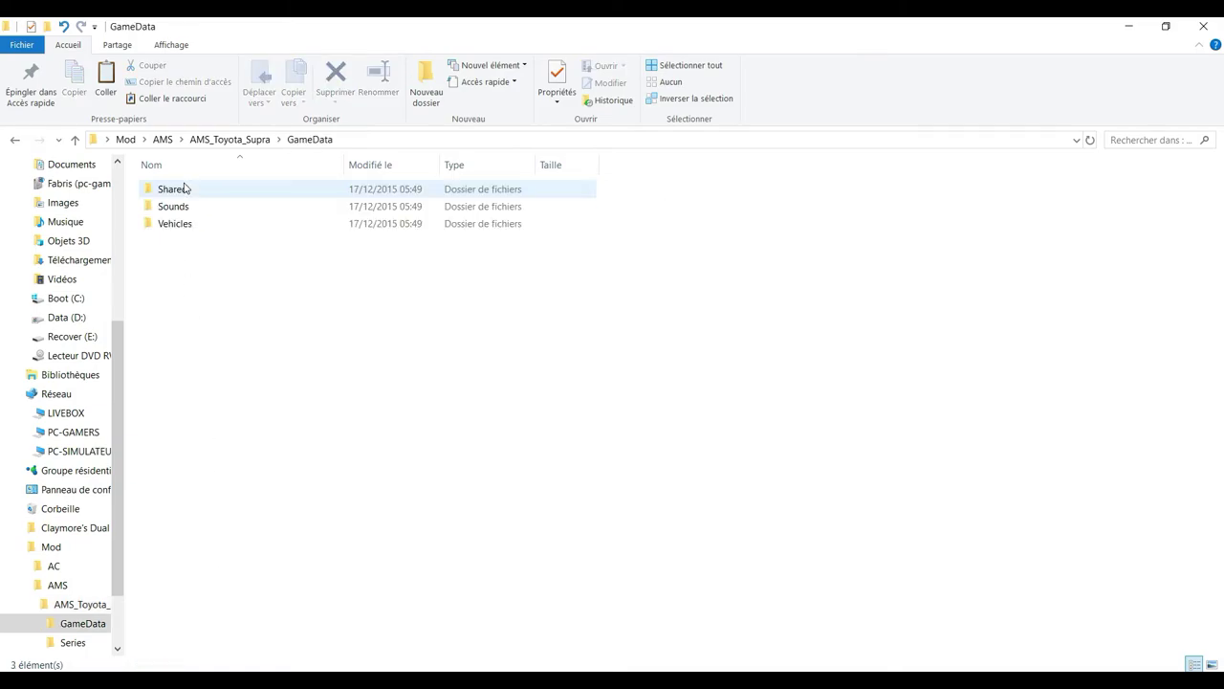
{"action": "double_click", "coordinate": [212, 196]}
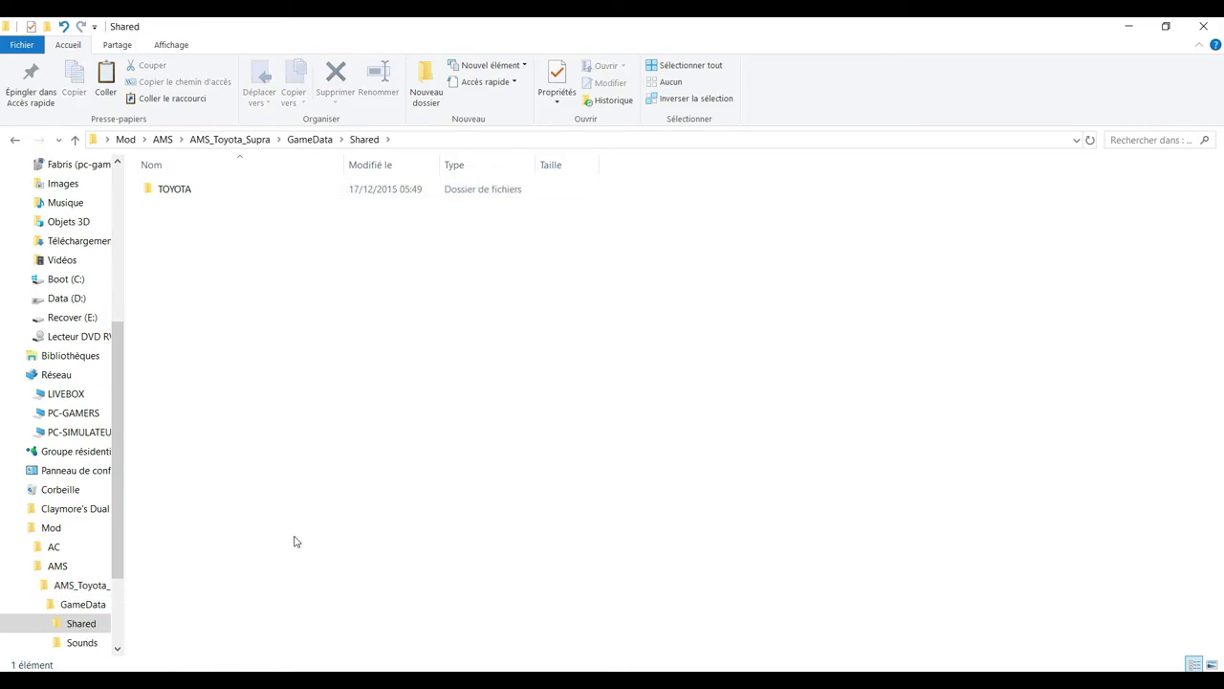
{"action": "double_click", "coordinate": [182, 189]}
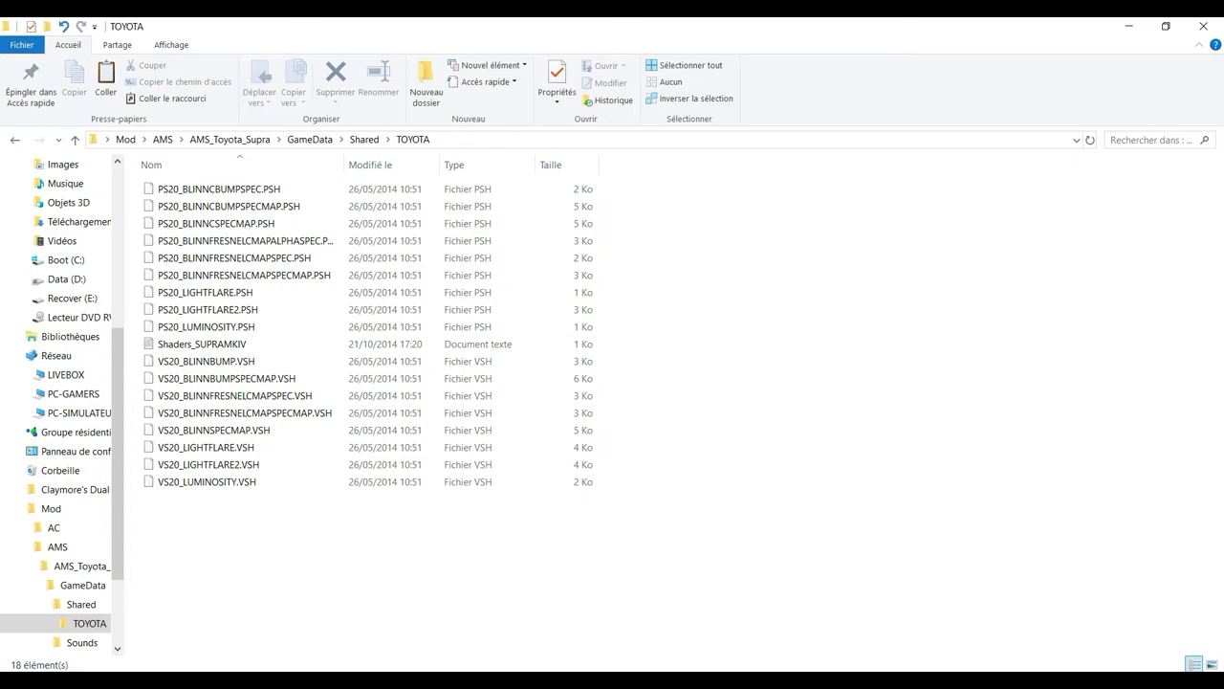
- Compare it with Automobilista's GameData\Shared\TOYOTA folder, then return to the mod's window
{"action": "left_click", "coordinate": [402, 620]}
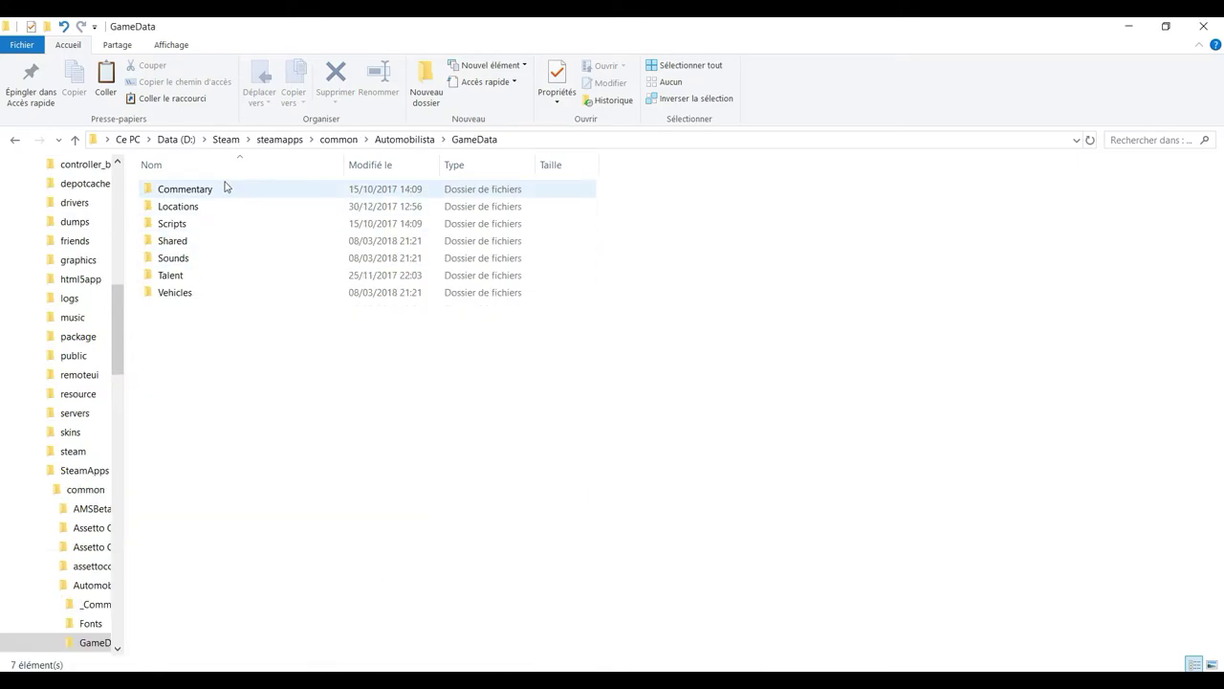
{"action": "double_click", "coordinate": [227, 242]}
{"action": "double_click", "coordinate": [203, 196]}
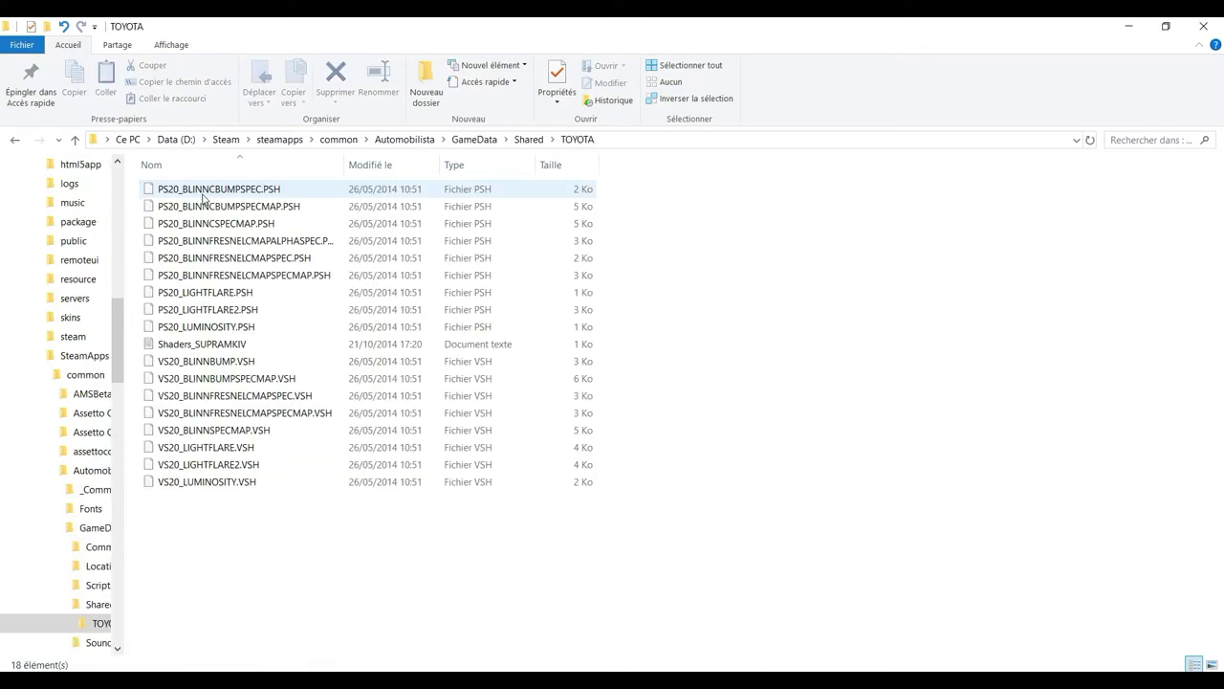
{"action": "left_click", "coordinate": [392, 140]}
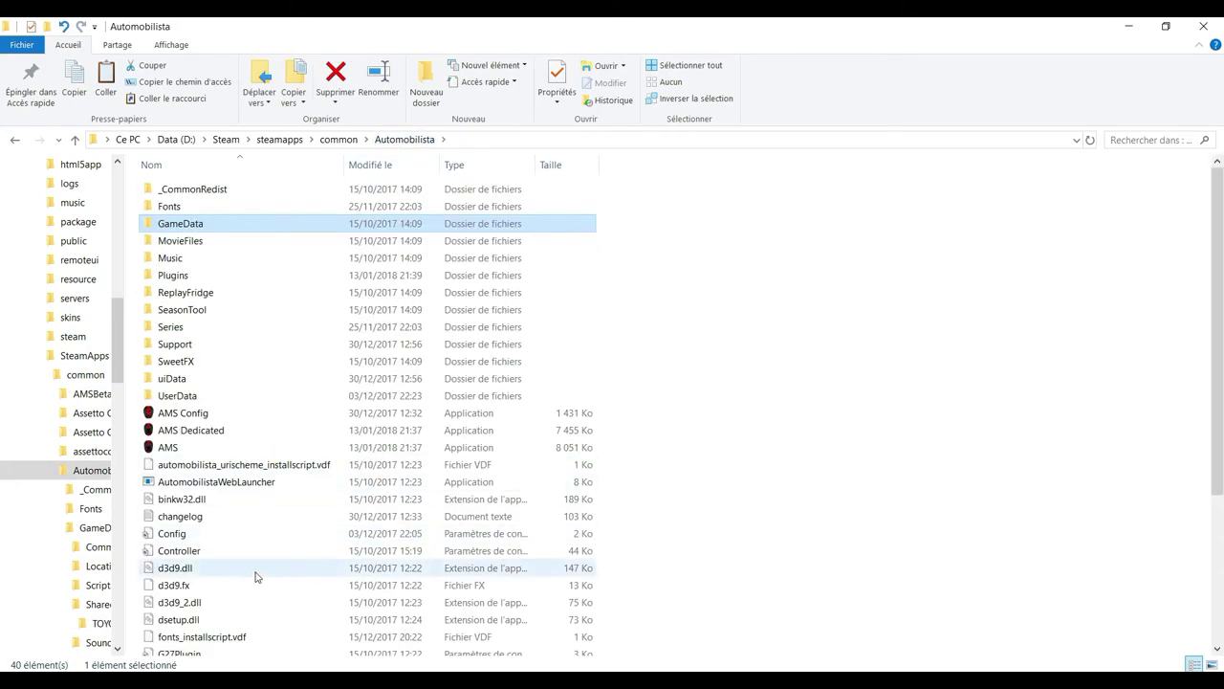
{"action": "left_click", "coordinate": [223, 631]}
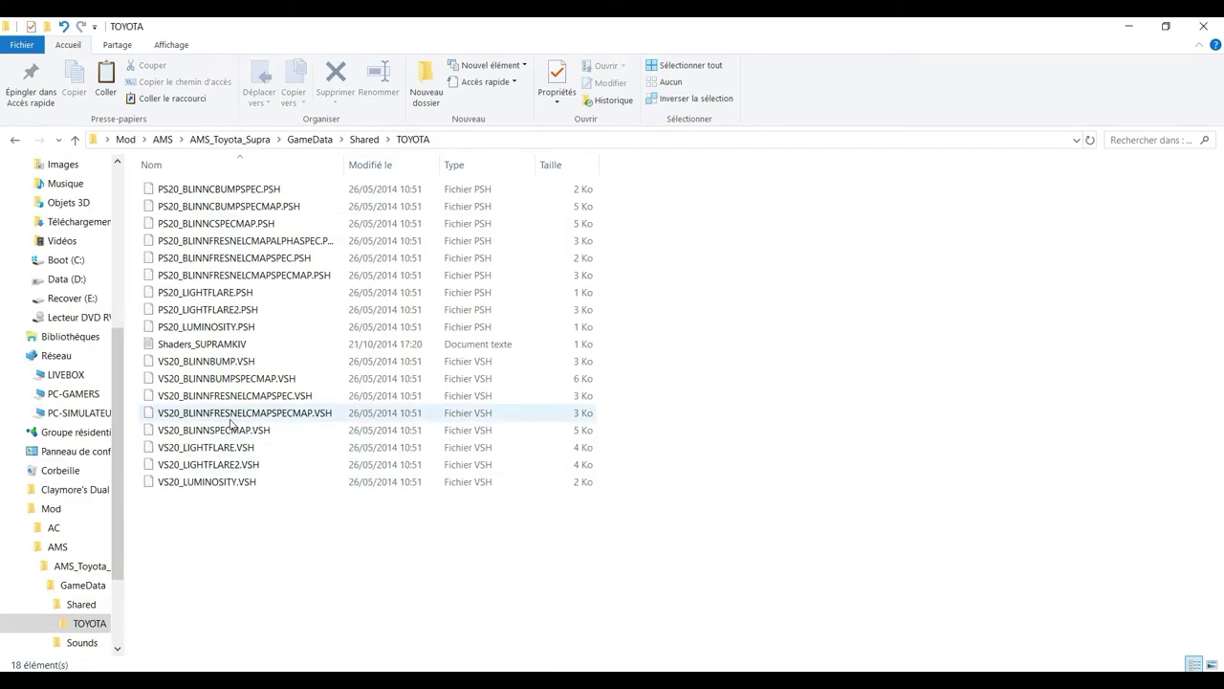
- Copy the Series folder from the AMS_Toyota_Supra mod folder
{"action": "left_click", "coordinate": [308, 140]}
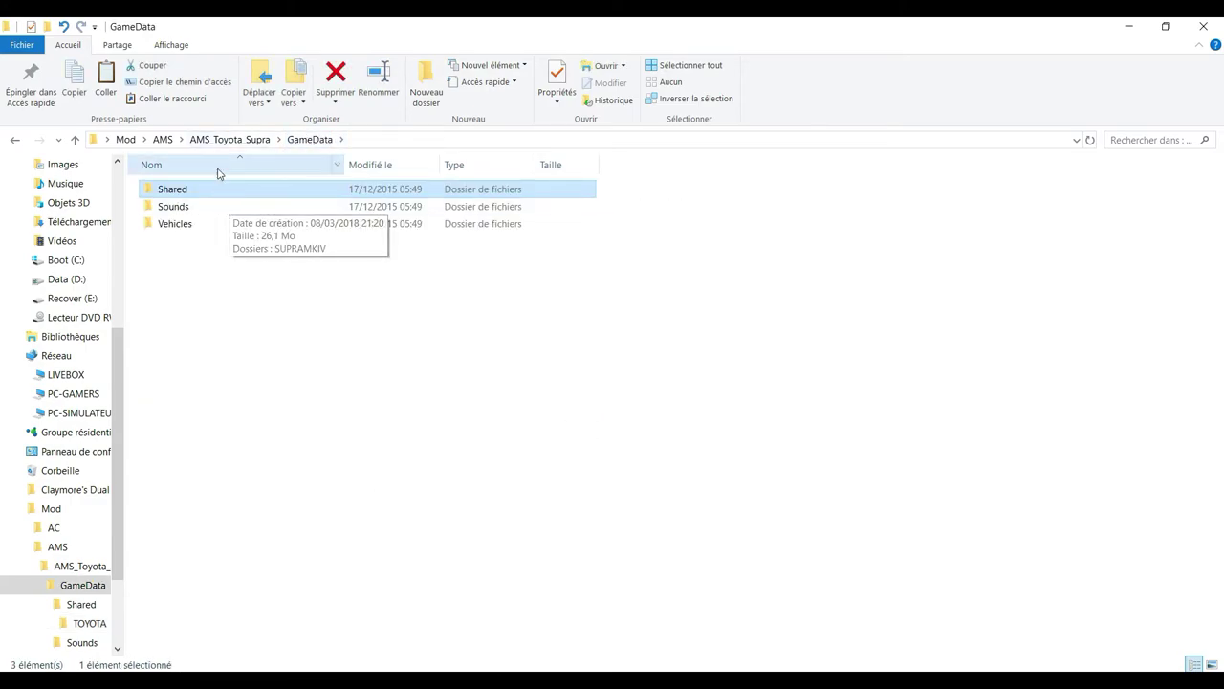
{"action": "left_click", "coordinate": [239, 140]}
{"action": "double_click", "coordinate": [227, 208]}
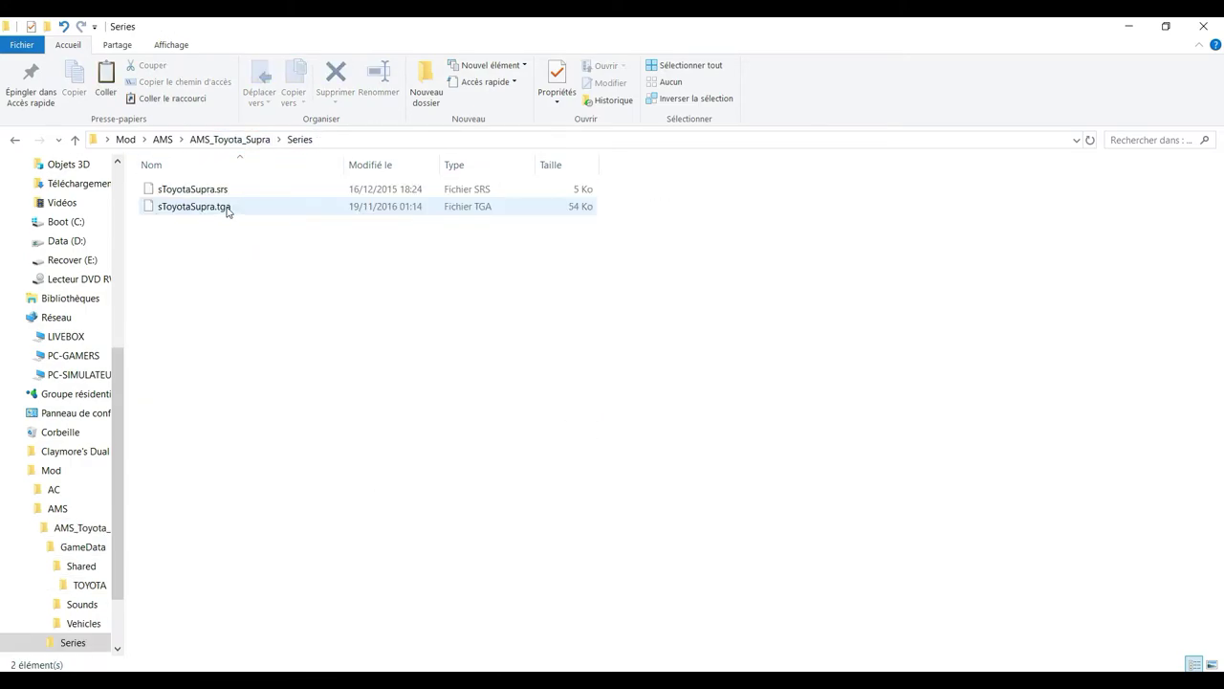
{"action": "key", "text": "BackSpace"}
{"action": "right_click", "coordinate": [226, 208]}
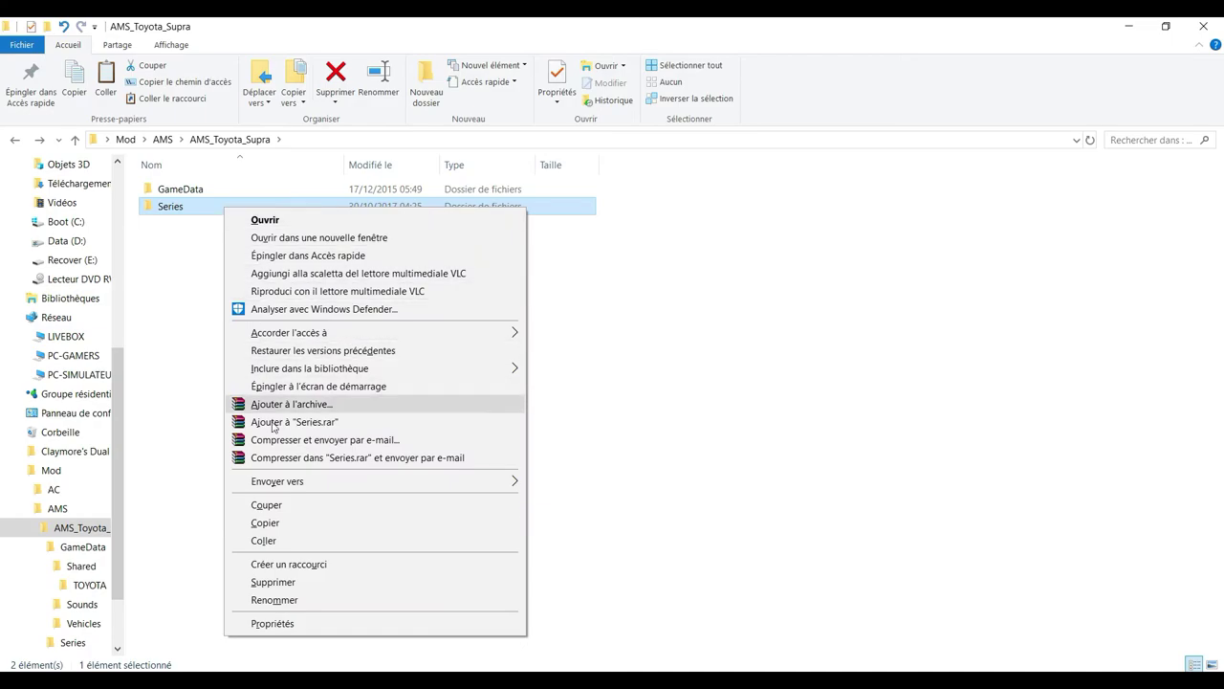
{"action": "left_click", "coordinate": [272, 521]}
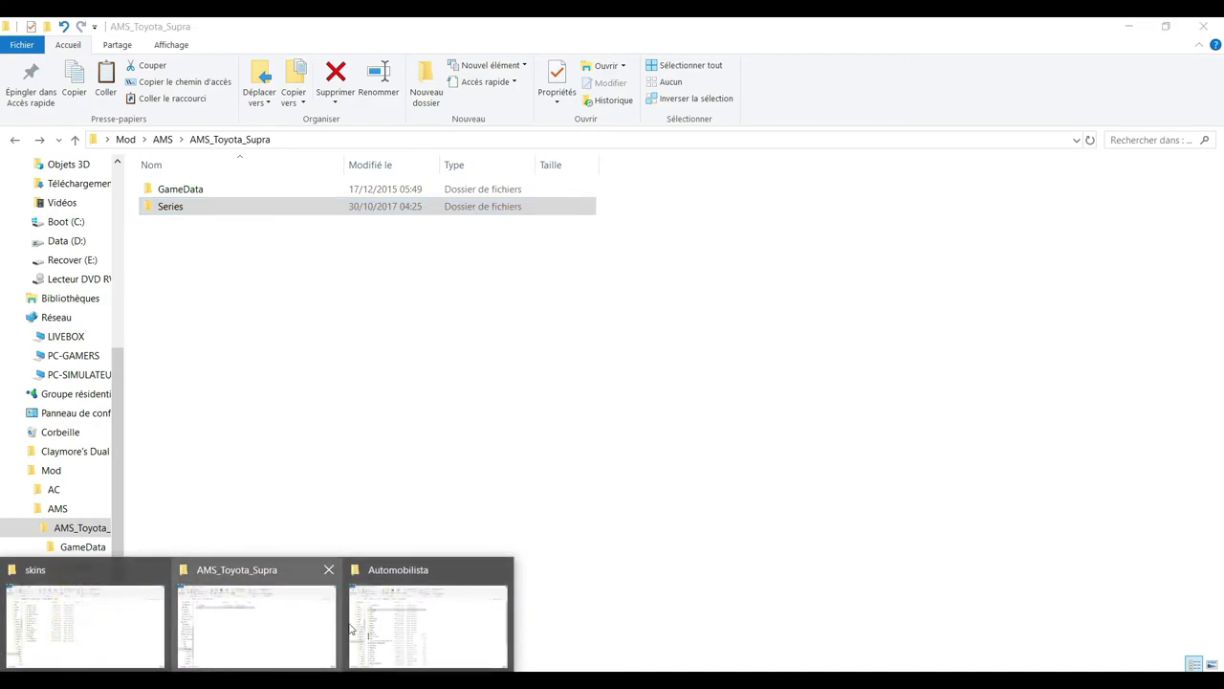
- Paste the Series folder into the Automobilista game folder
{"action": "left_click", "coordinate": [378, 624]}
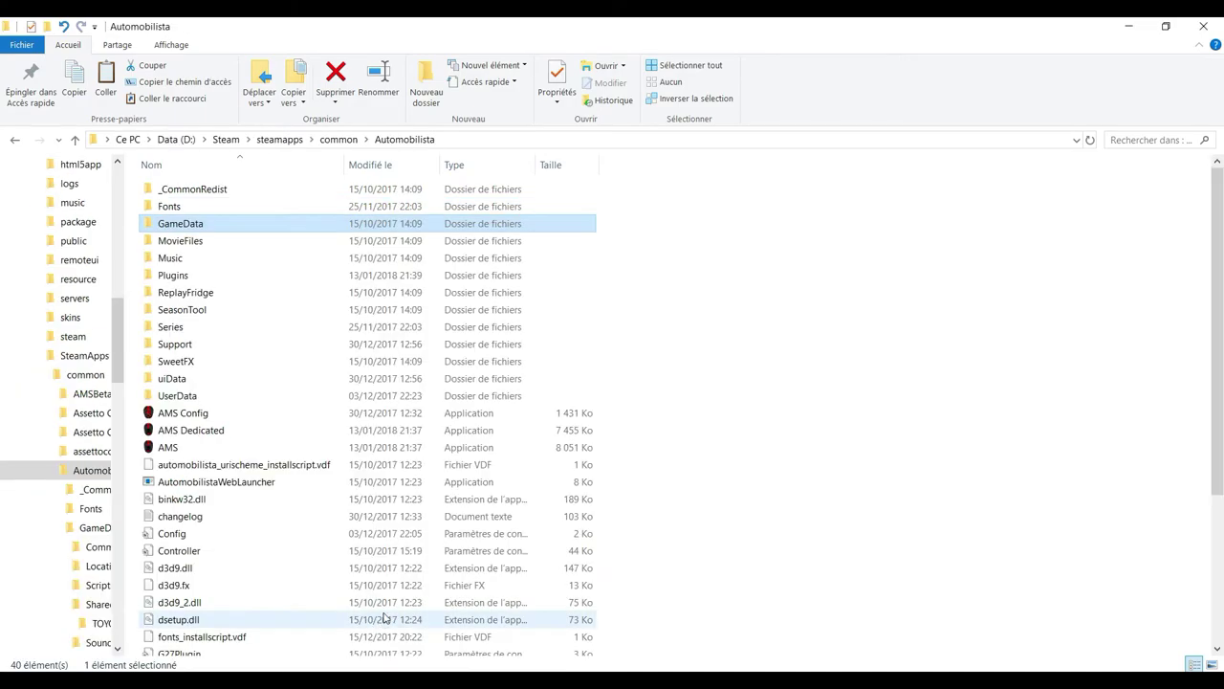
{"action": "left_click", "coordinate": [223, 332]}
{"action": "double_click", "coordinate": [224, 332]}
{"action": "key", "text": "alt+Left"}
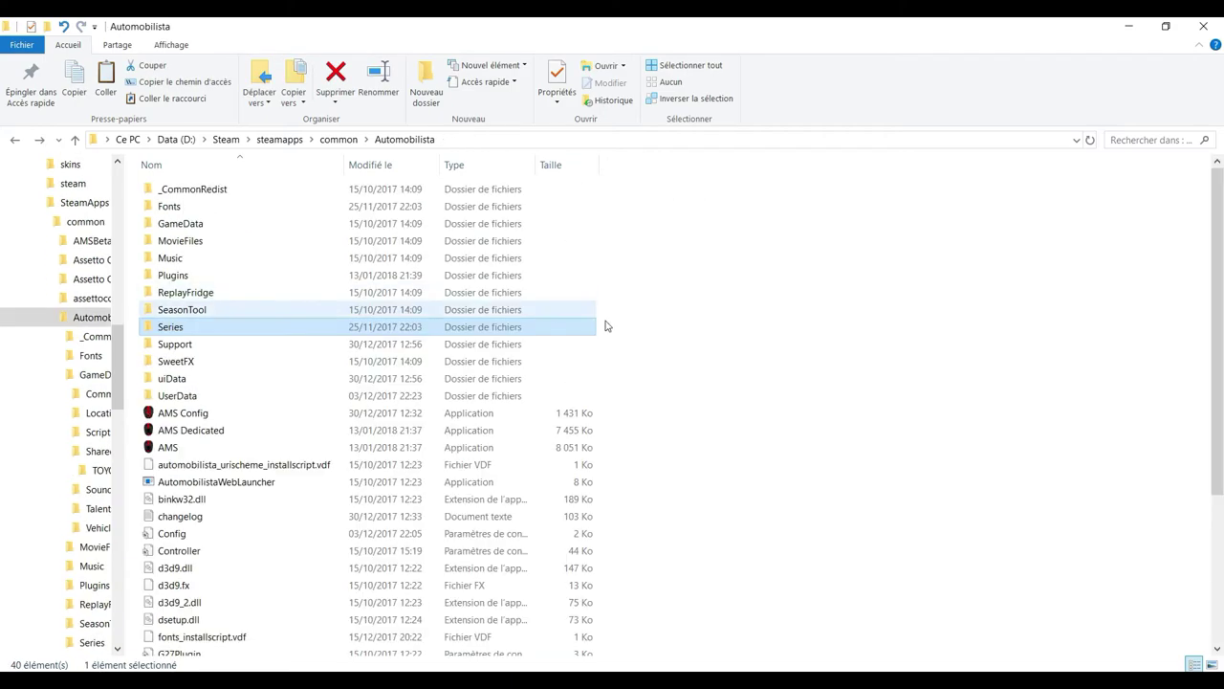
{"action": "right_click", "coordinate": [783, 420]}
{"action": "left_click", "coordinate": [832, 476]}
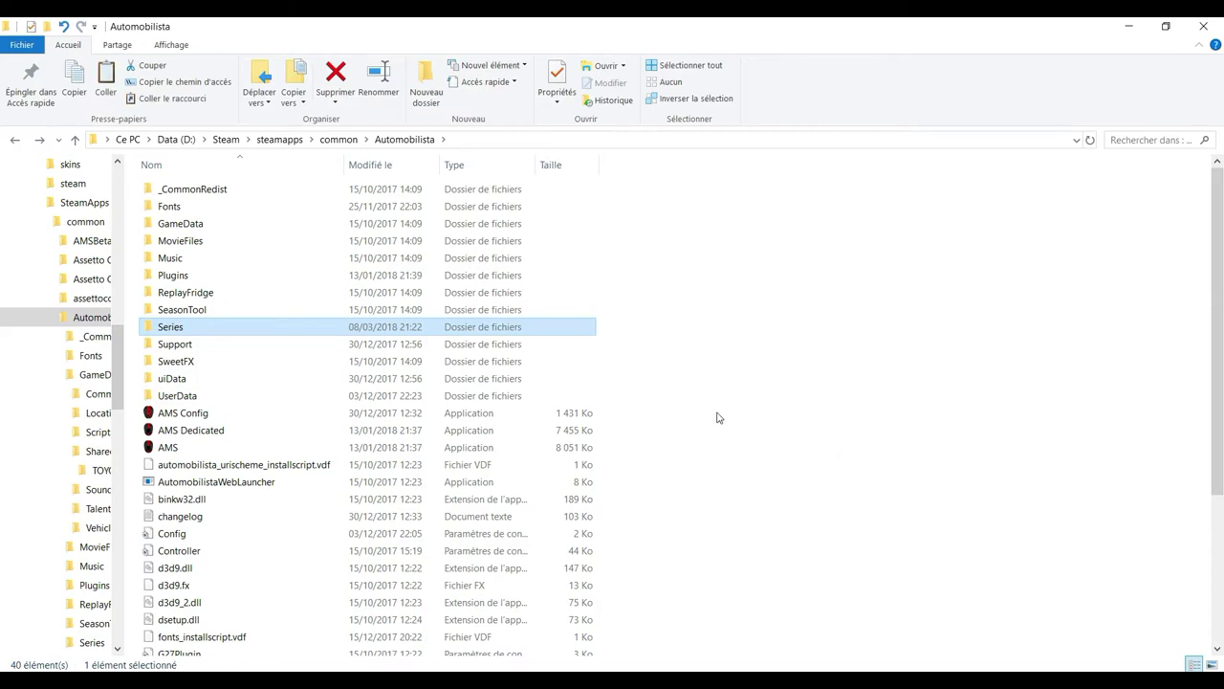
- Open Automobilista's merged Series folder and sort its files by modification date, newest first
{"action": "double_click", "coordinate": [346, 332]}
{"action": "left_click", "coordinate": [387, 170]}
{"action": "left_click", "coordinate": [386, 173]}
{"action": "scroll", "coordinate": [385, 172], "scroll_direction": "down", "scroll_amount": 15}
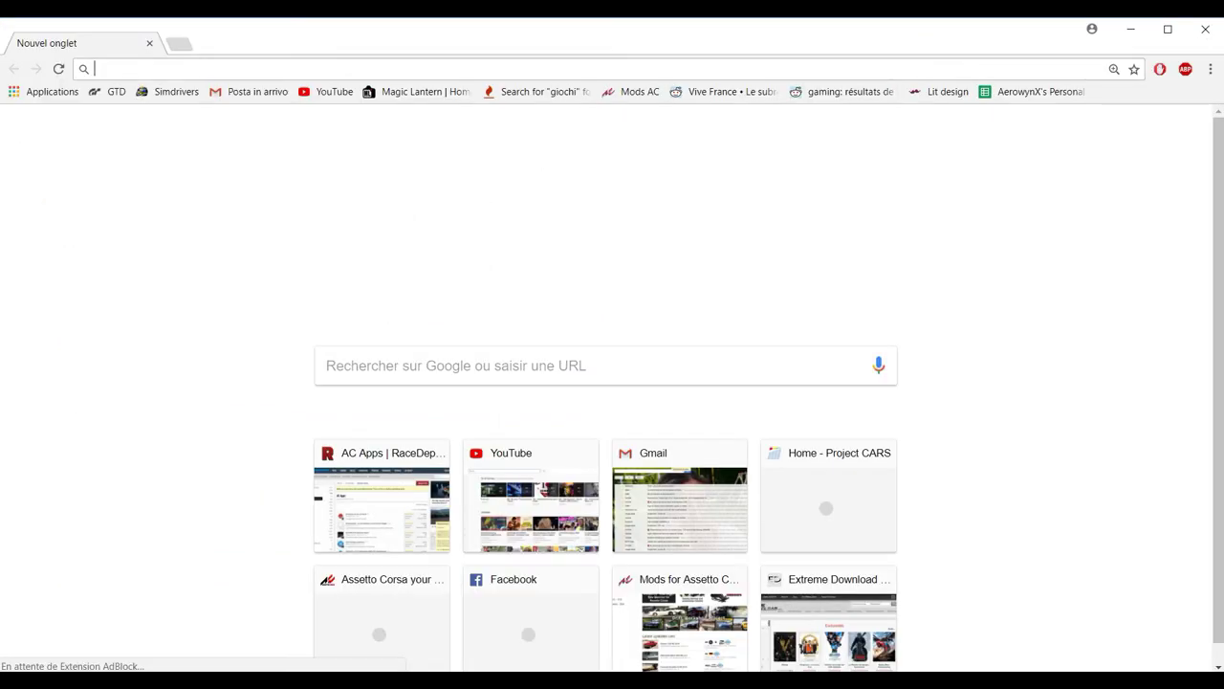
{"action": "left_click", "coordinate": [287, 660]}
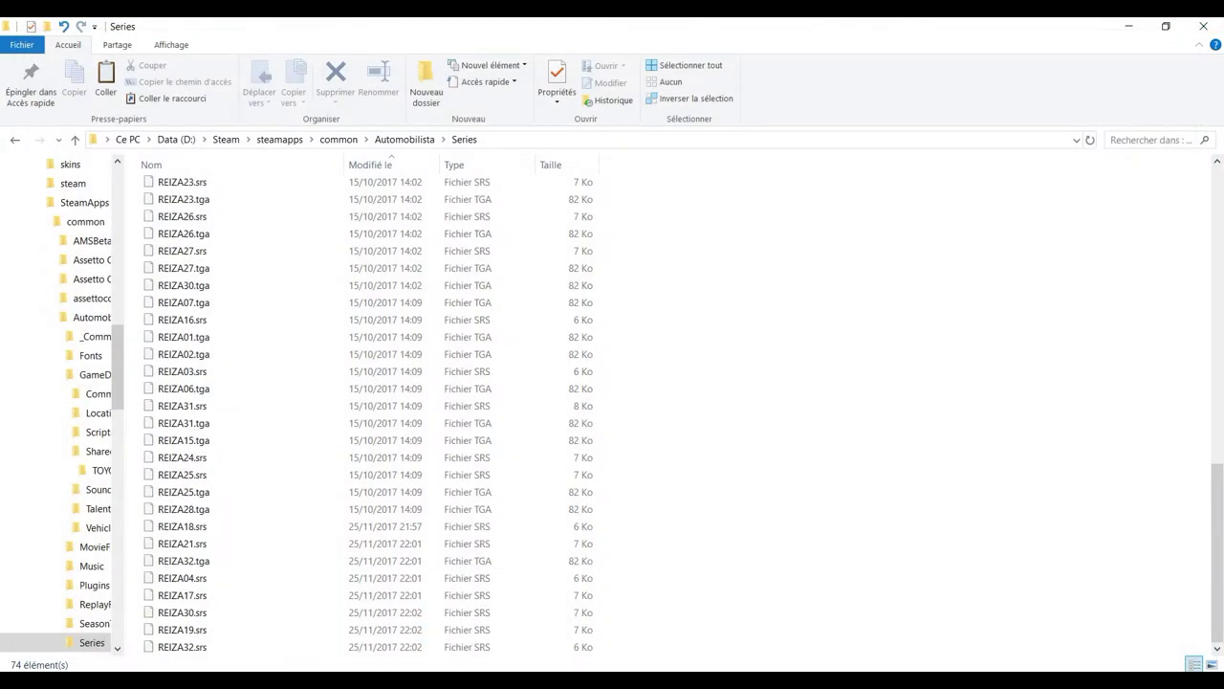
- Cut sToyotaSupra.srs and sToyotaSupra.tga from the mod's Series folder
{"action": "left_click", "coordinate": [207, 618]}
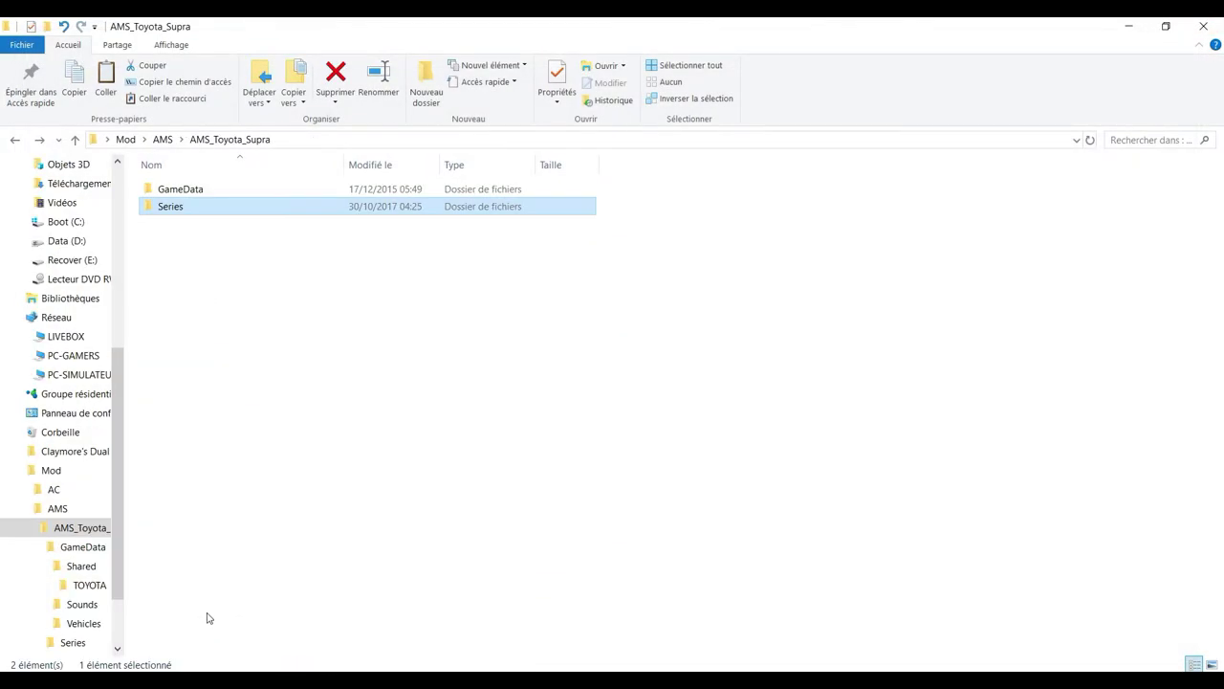
{"action": "double_click", "coordinate": [220, 207]}
{"action": "left_click_drag", "start_coordinate": [231, 261], "coordinate": [187, 186]}
{"action": "right_click", "coordinate": [186, 189]}
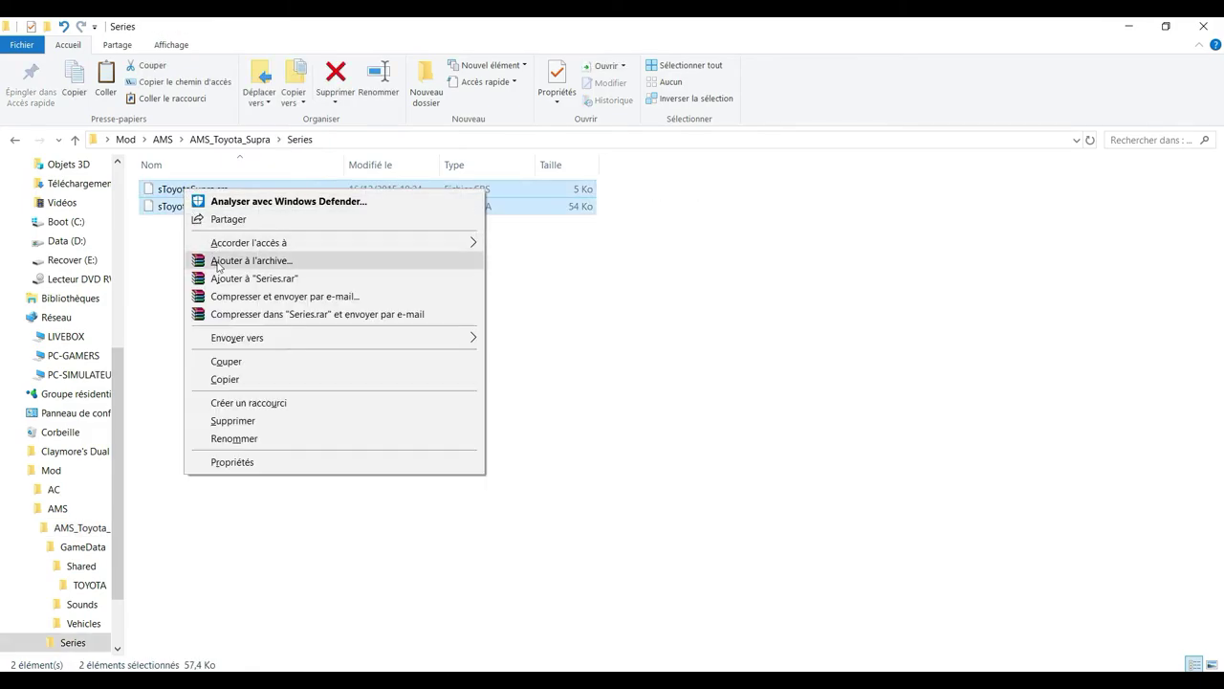
{"action": "left_click", "coordinate": [260, 364]}
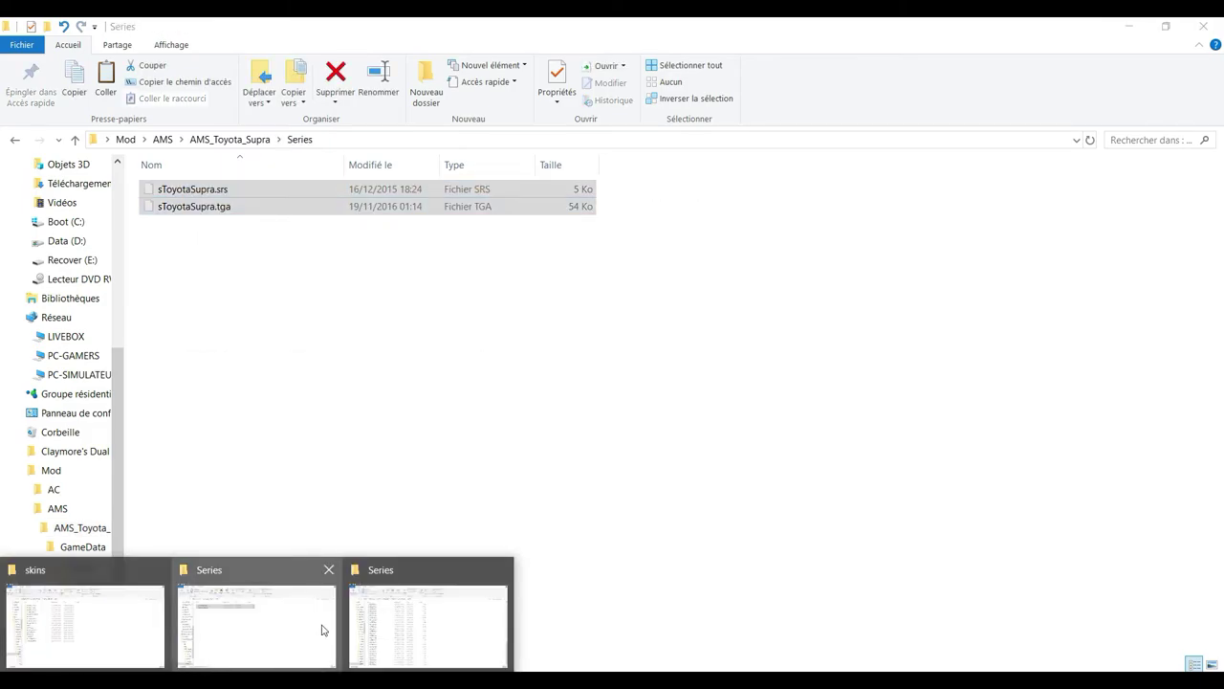
- Paste both files into Automobilista\Series, replacing existing copies, and close that window
{"action": "left_click", "coordinate": [374, 616]}
{"action": "right_click", "coordinate": [731, 402]}
{"action": "left_click", "coordinate": [768, 516]}
{"action": "left_click", "coordinate": [628, 292]}
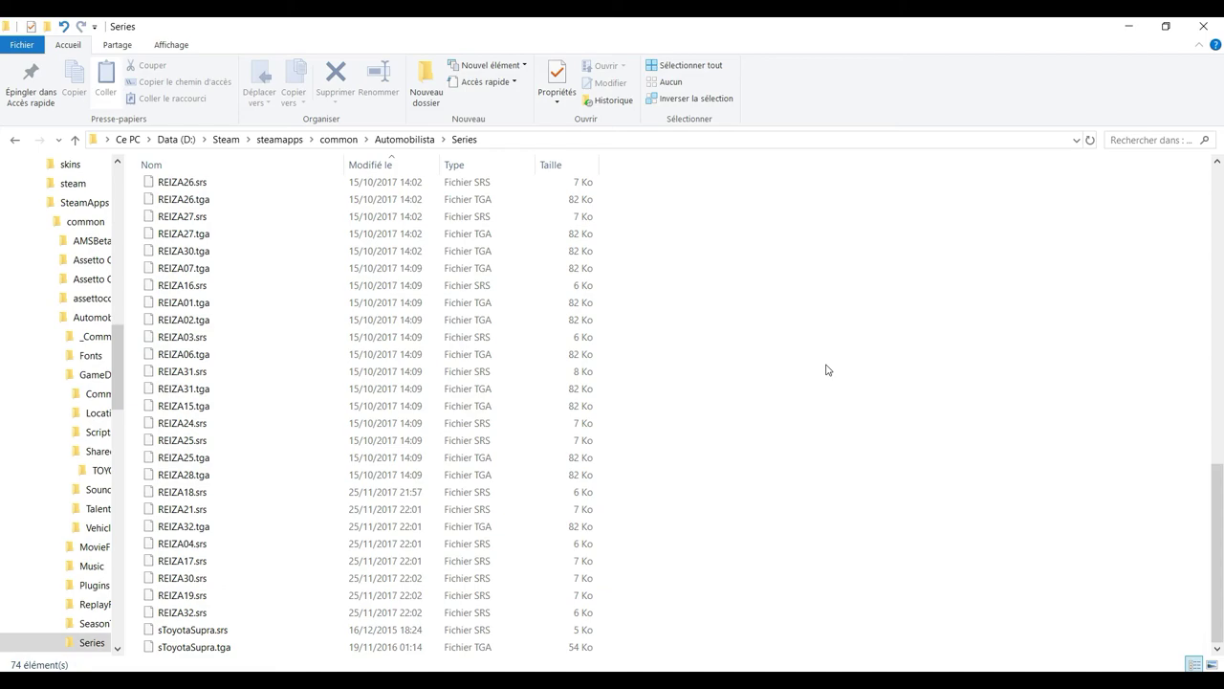
{"action": "left_click", "coordinate": [1214, 23]}
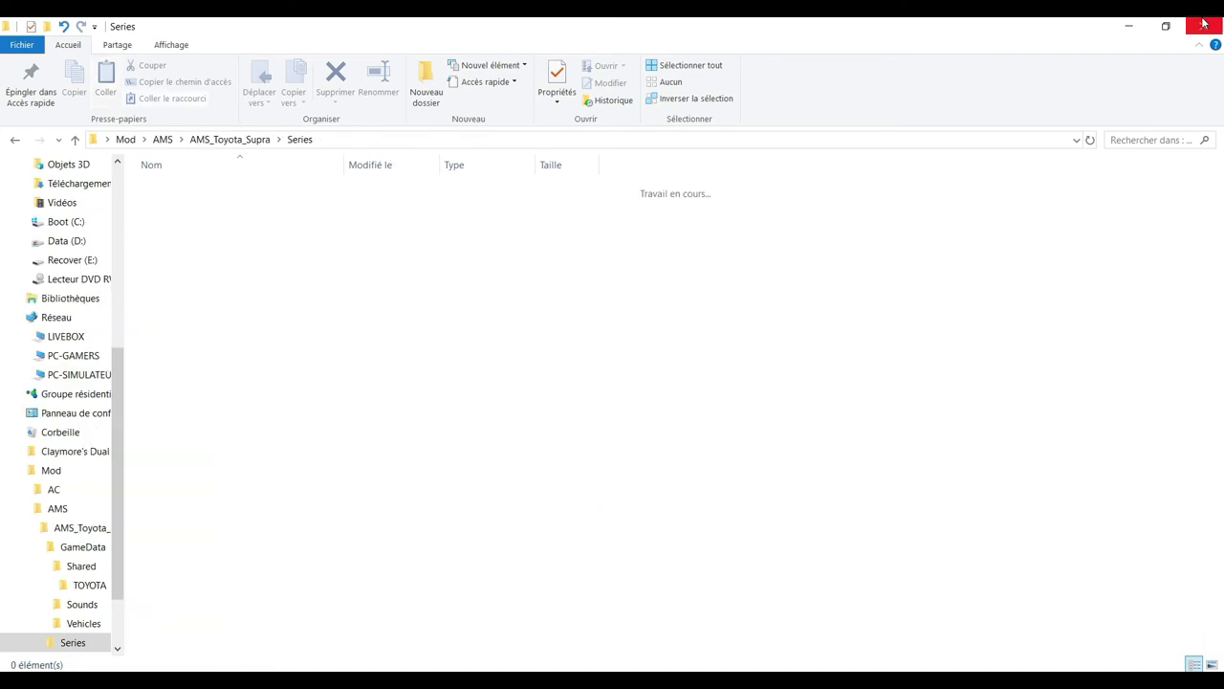
- Close the mod's Series window and open Automobilista's TEST setup screen
{"action": "left_click", "coordinate": [1204, 23]}
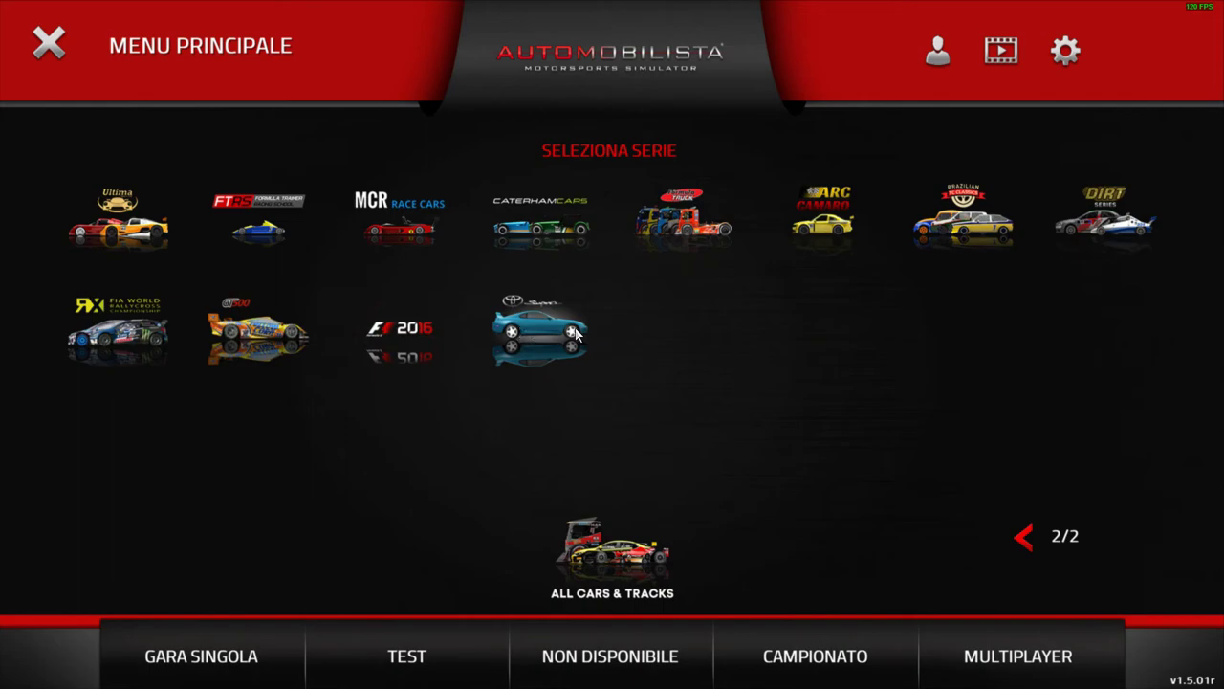
{"action": "left_click", "coordinate": [420, 659]}
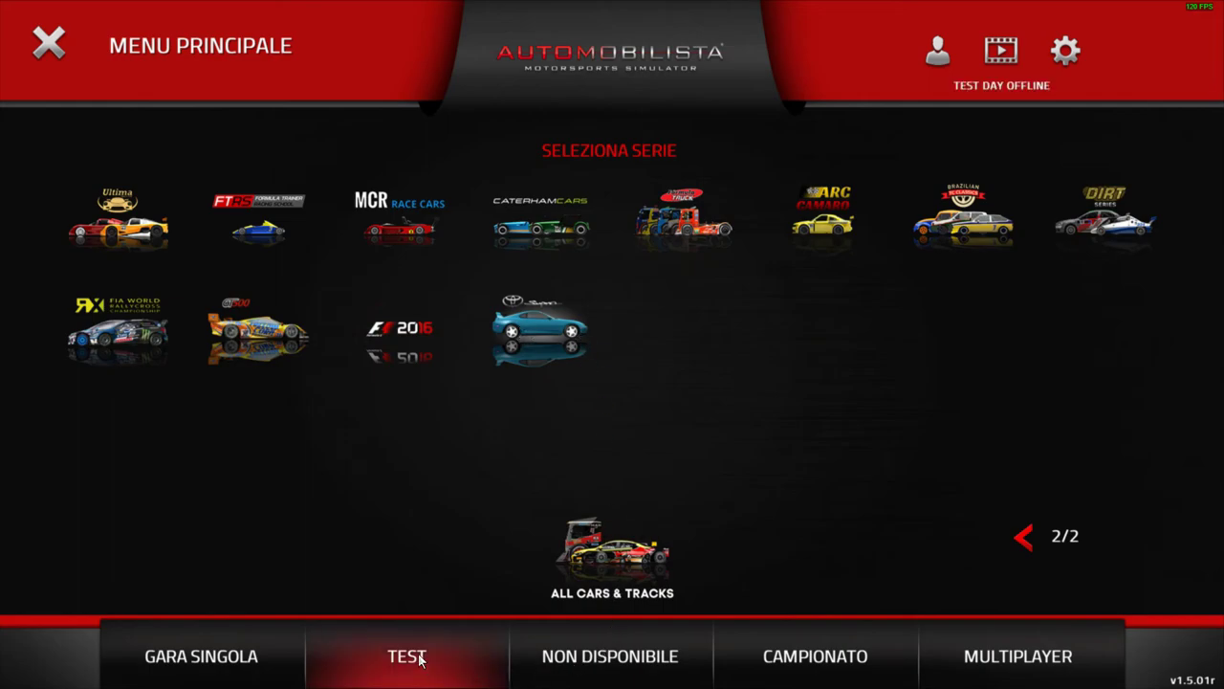
{"action": "left_click", "coordinate": [421, 658]}
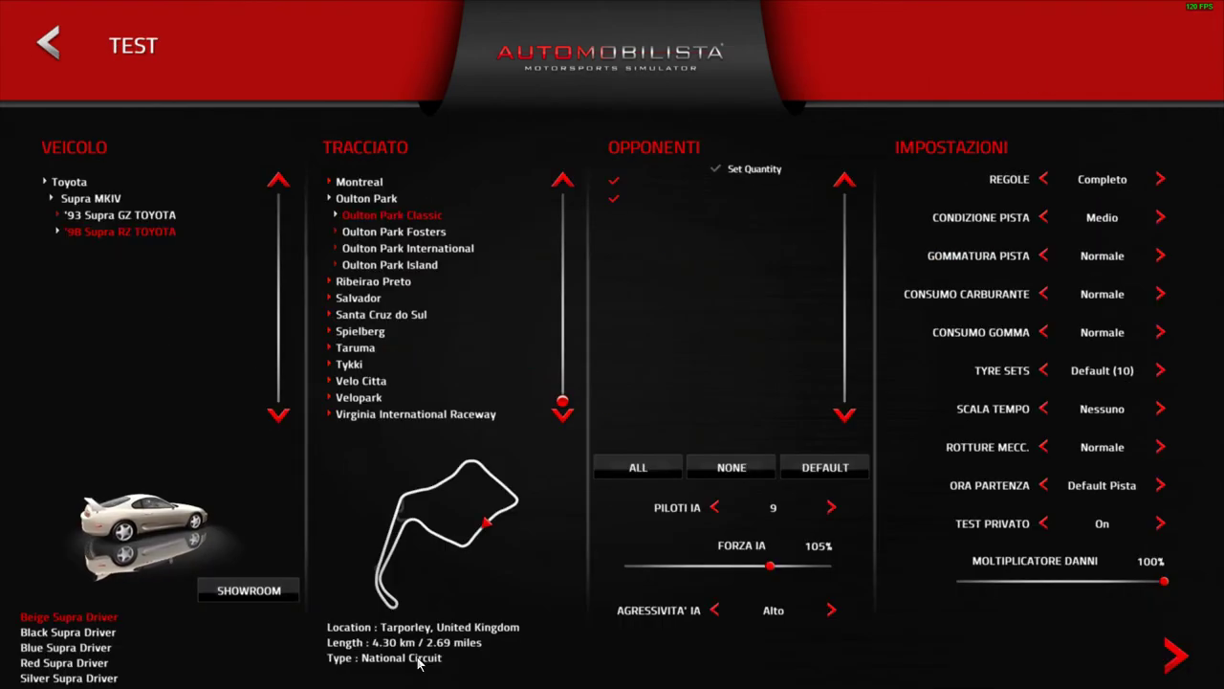
- View the '98 Supra RZ in the showroom, then back out and exit the game
{"action": "left_click", "coordinate": [222, 582]}
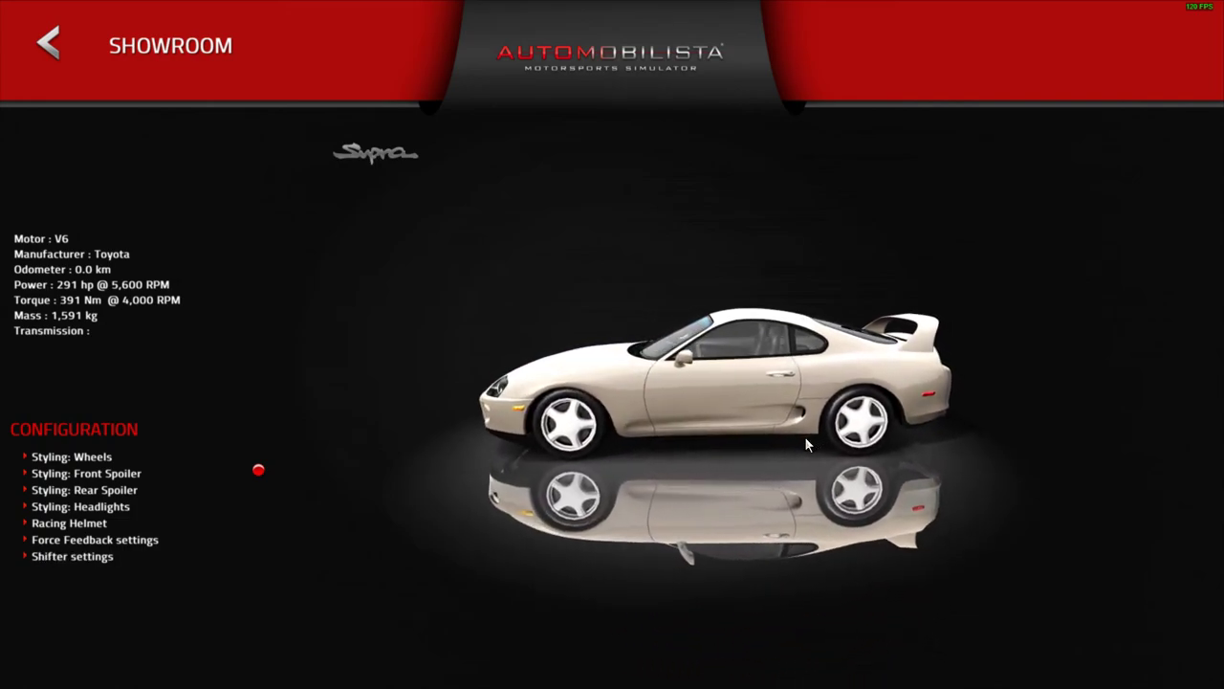
{"action": "left_click", "coordinate": [45, 48]}
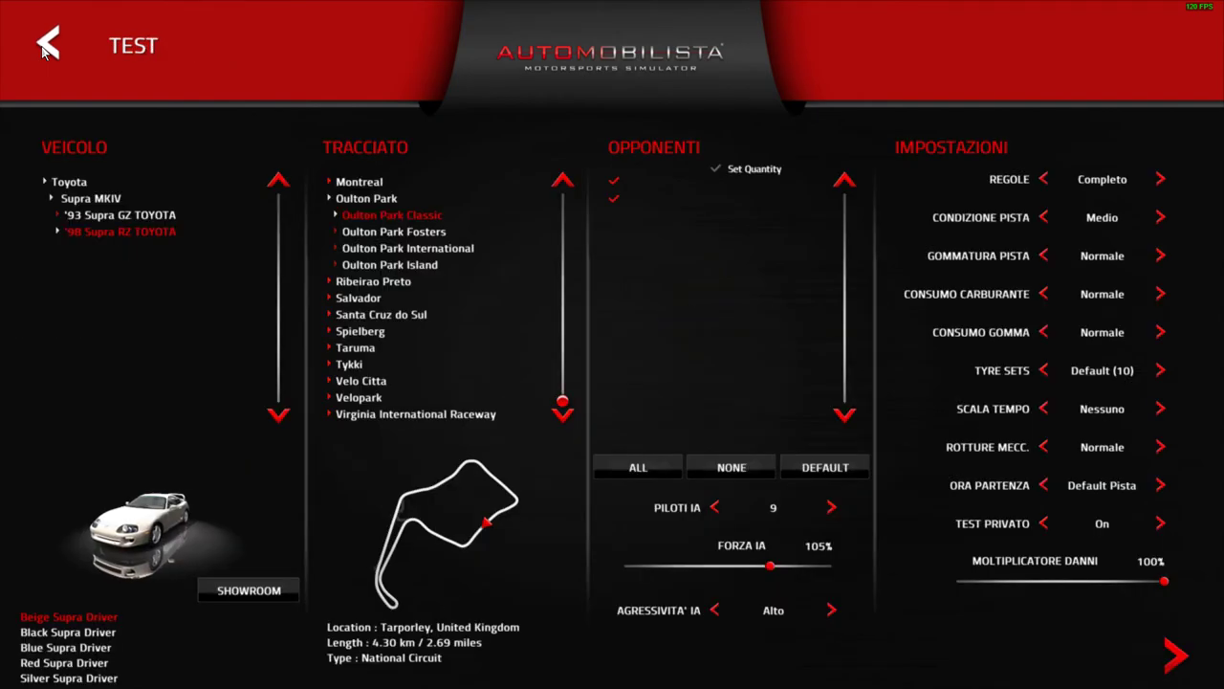
{"action": "left_click", "coordinate": [45, 48]}
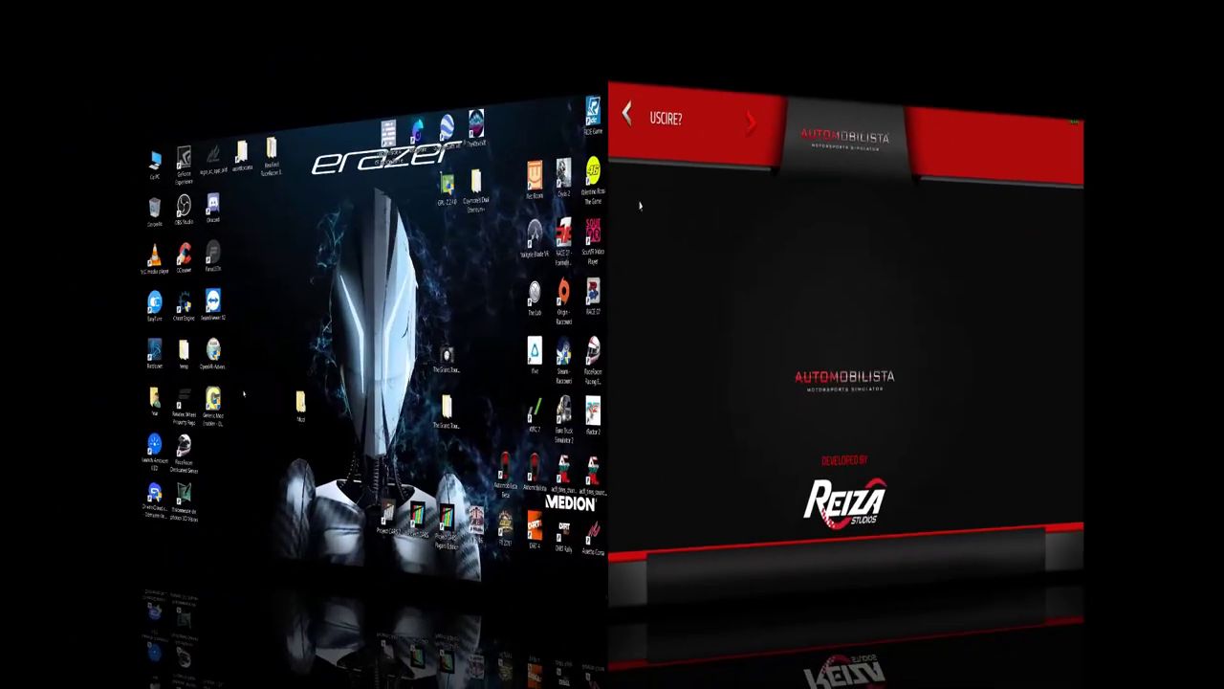